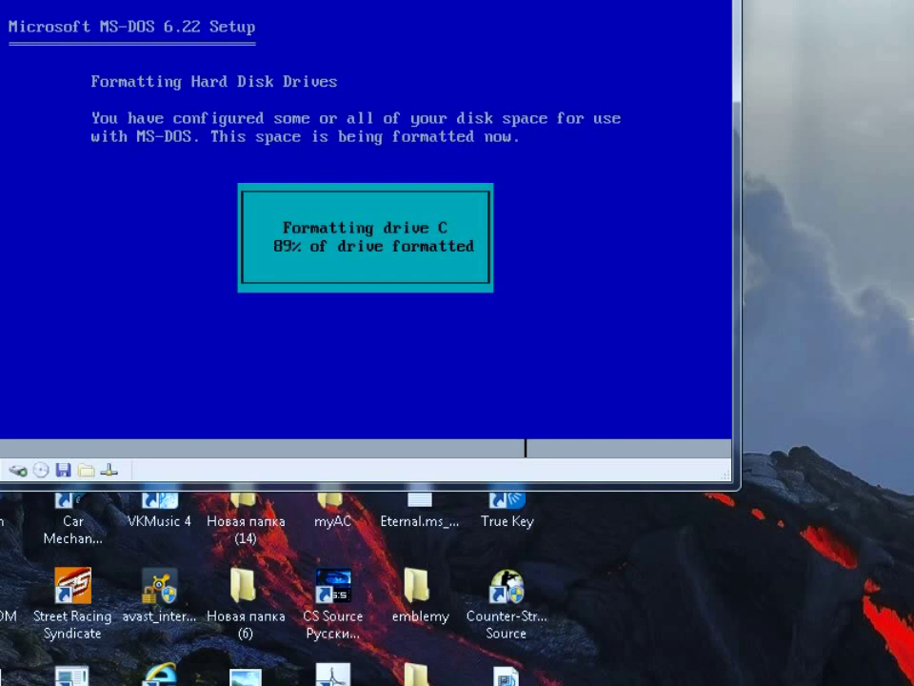
# Complete MS-DOS 6.22 setup into C:\DOS through disks 2 and 3, ejecting the floppy before restarting.
pyautogui.press('Return')
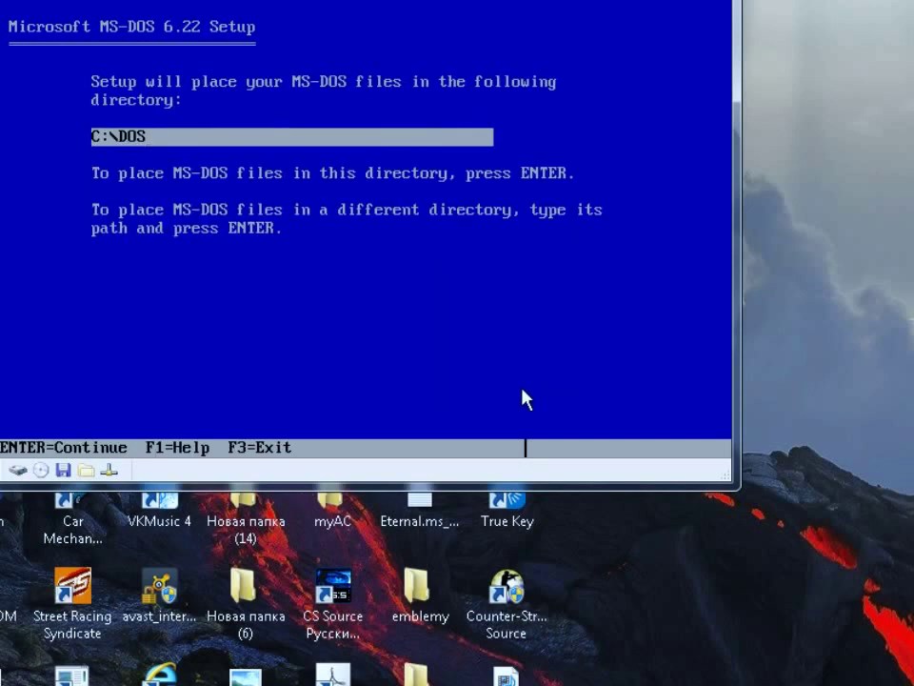
pyautogui.press('Return')
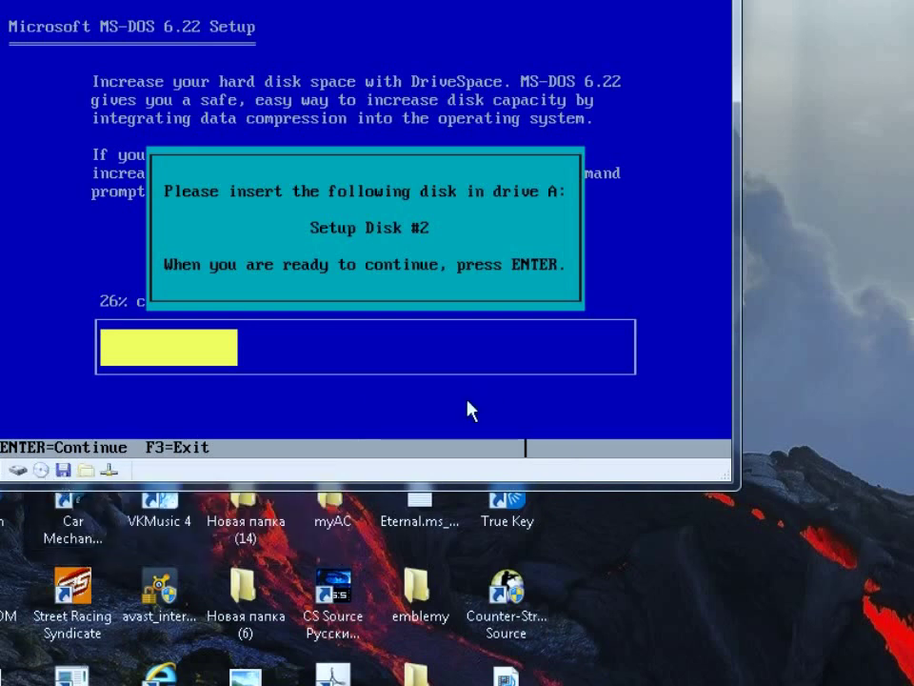
pyautogui.press('Return')
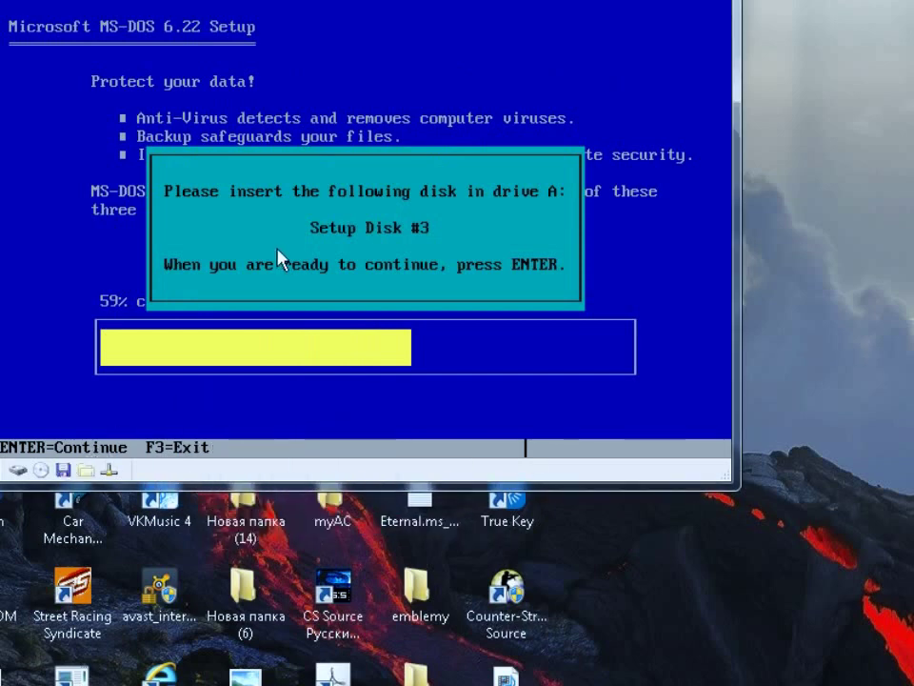
pyautogui.press('Return')
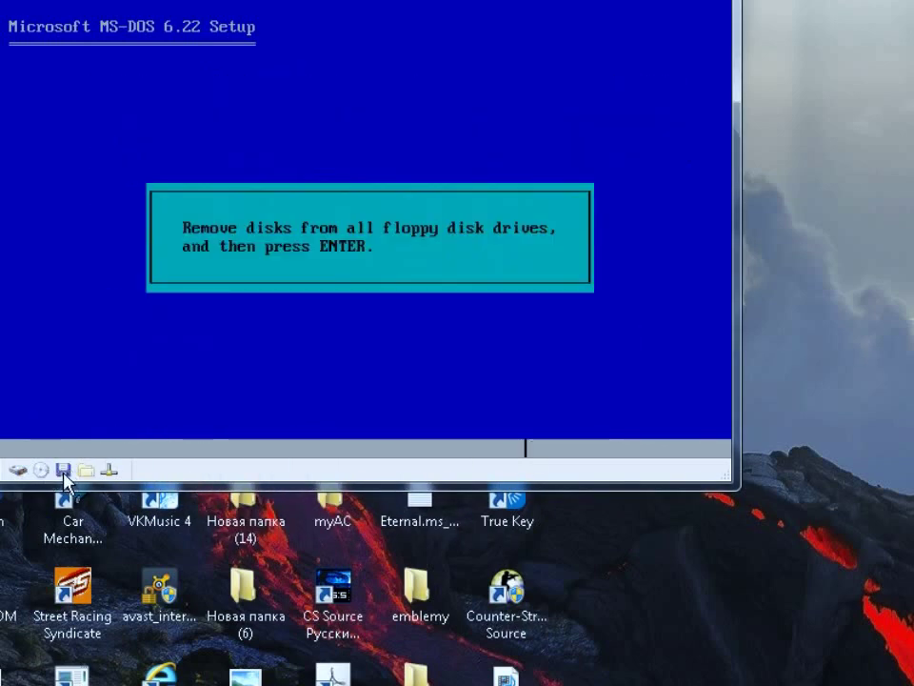
pyautogui.press('Return')
pyautogui.press('Return')
pyautogui.rightClick(63, 470)
pyautogui.click(195, 516)
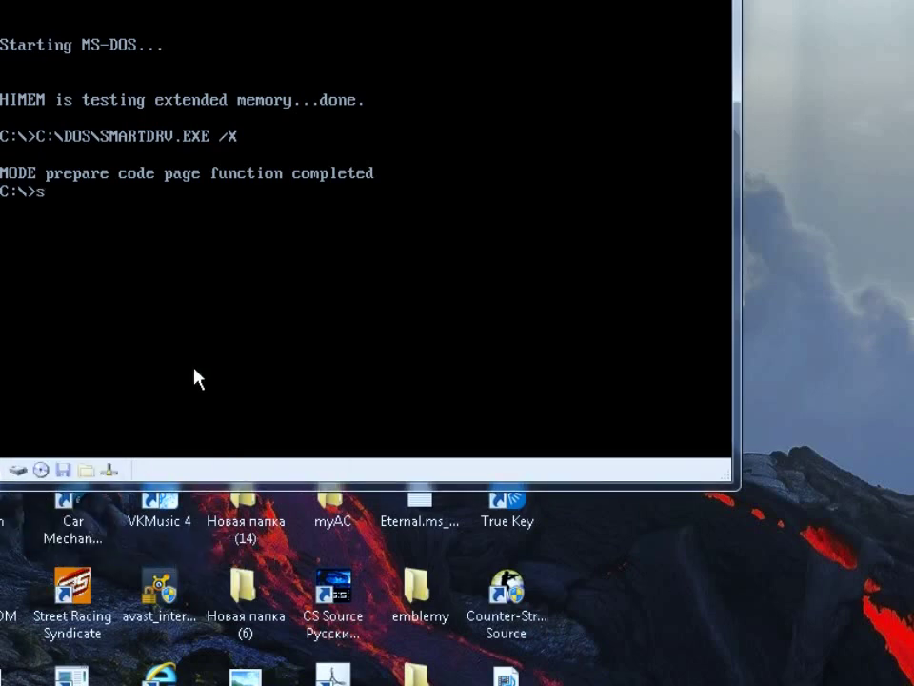
# Run setup at the C:\> prompt, then reset the virtual machine with Ctrl+Alt+End and confirm.
pyautogui.write('p')
pyautogui.press('Return')
pyautogui.press('Return')
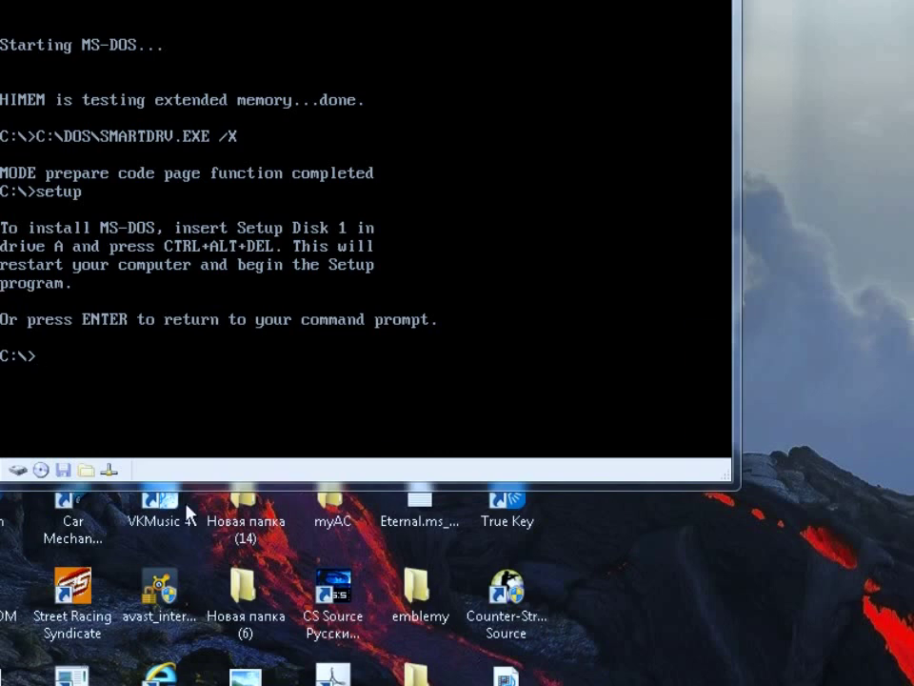
pyautogui.hotkey('ctrl', 'alt', 'End')
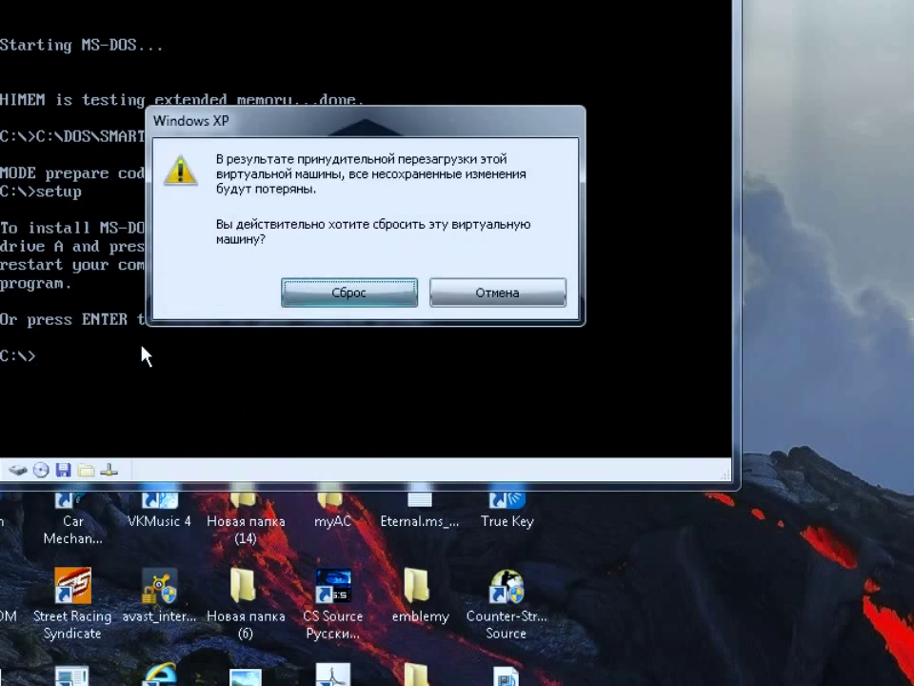
pyautogui.click(328, 293)
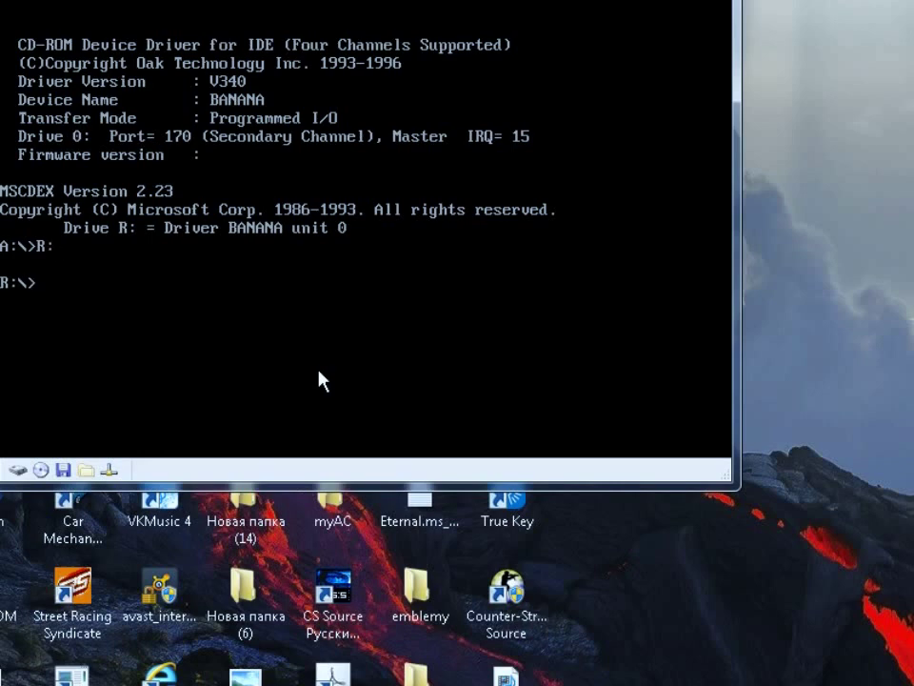
# Start Windows for Workgroups 3.11 Express setup, accepting the system configuration and code page notice.
pyautogui.write('p')
pyautogui.press('Return')
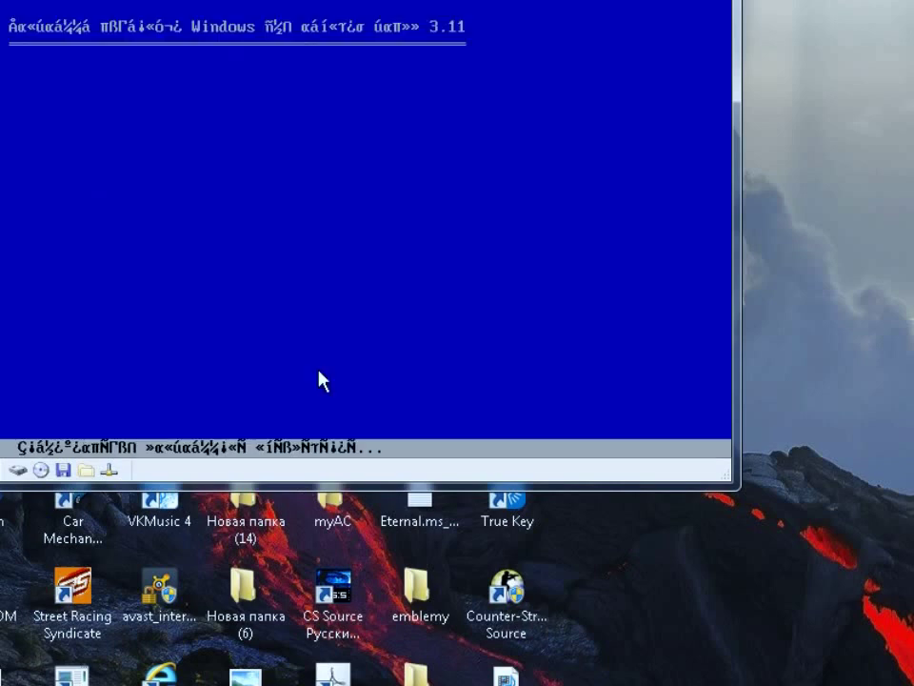
pyautogui.press('Return')
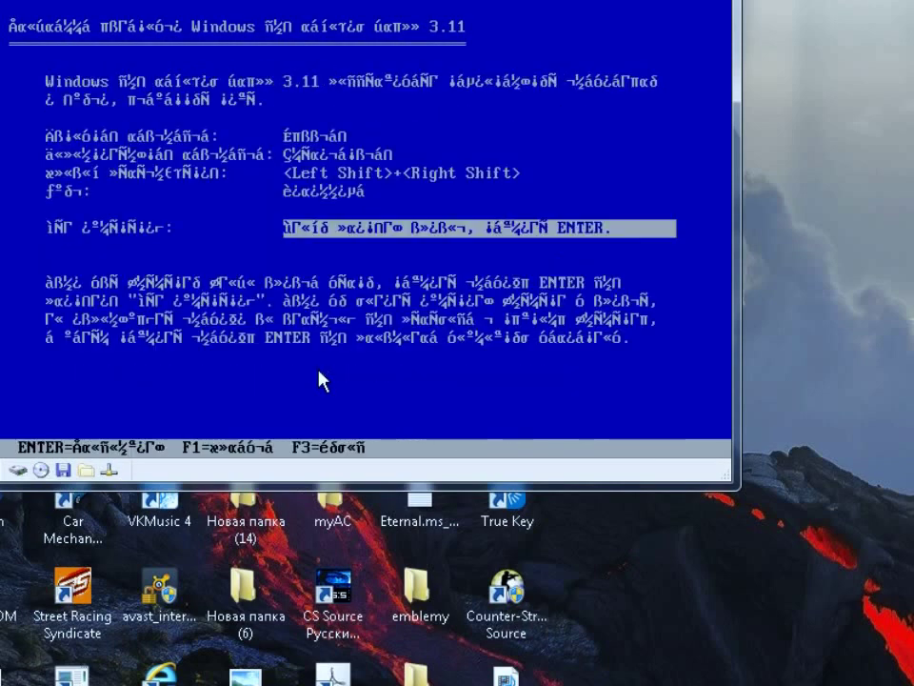
pyautogui.press('Return')
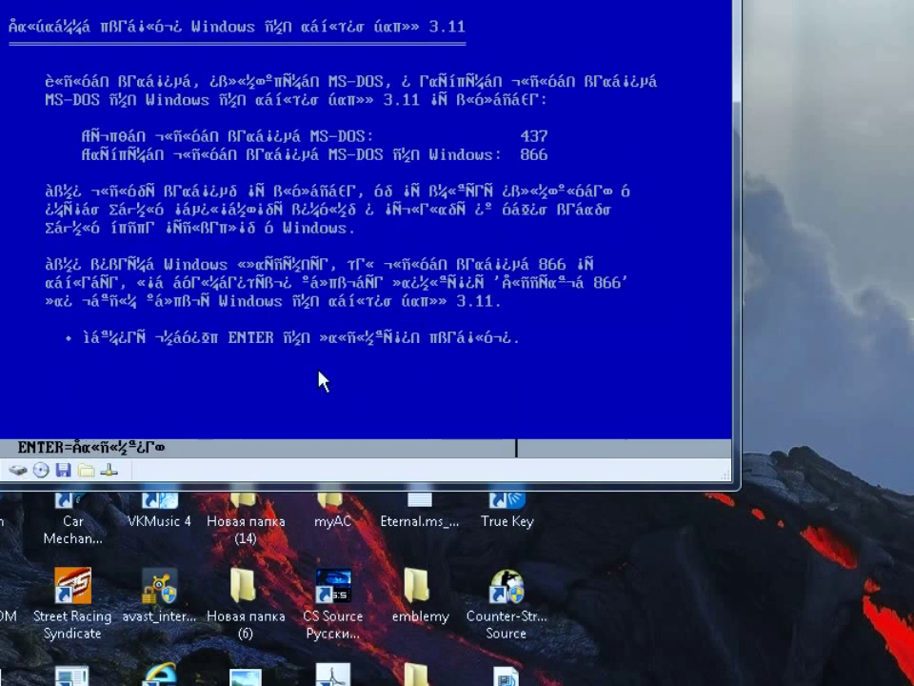
pyautogui.press('Return')
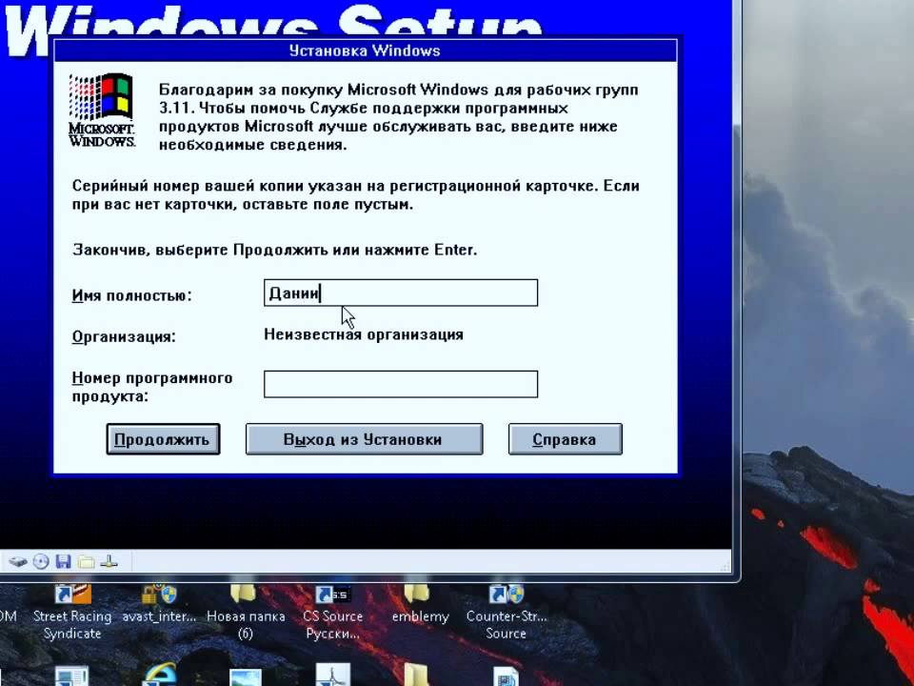
# Submit the registration details and confirm they are correct.
pyautogui.click(154, 439)
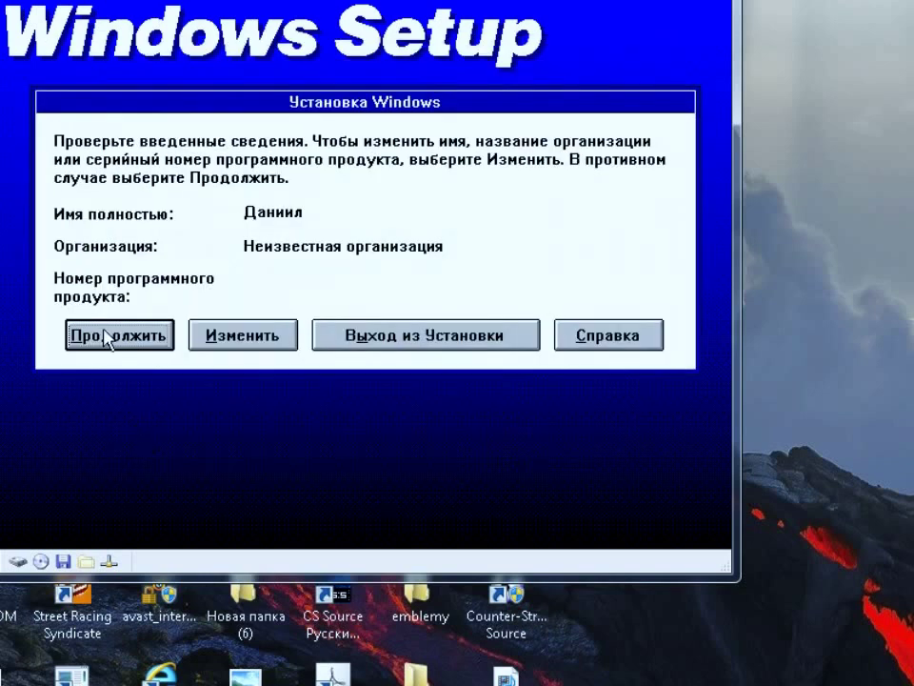
pyautogui.click(106, 336)
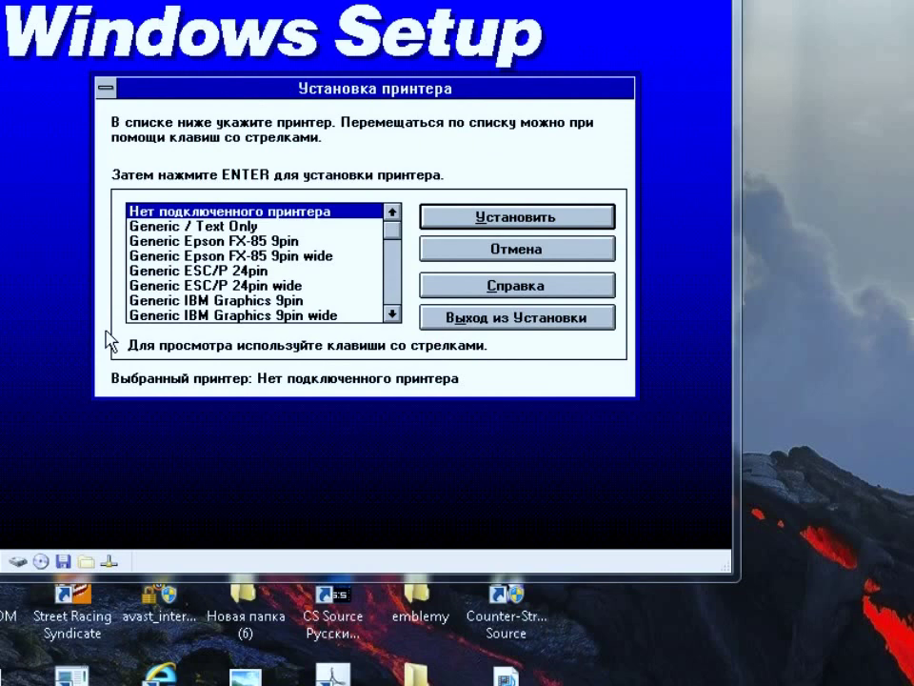
# Skip the printer and choose Microsoft Windows Network plus Banyan VINES 5.52 as networks.
pyautogui.click(538, 210)
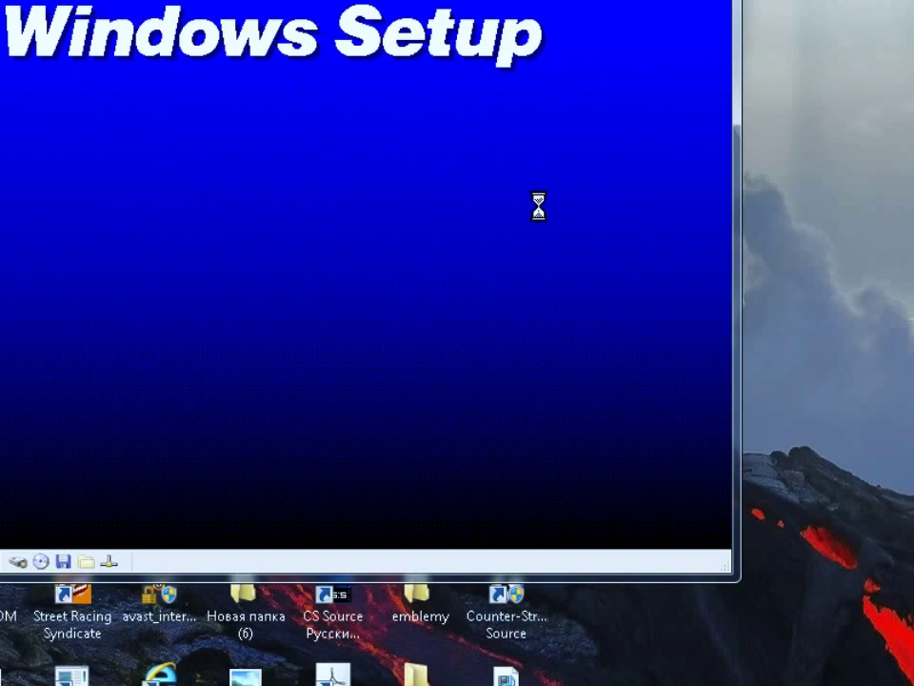
pyautogui.click(486, 126)
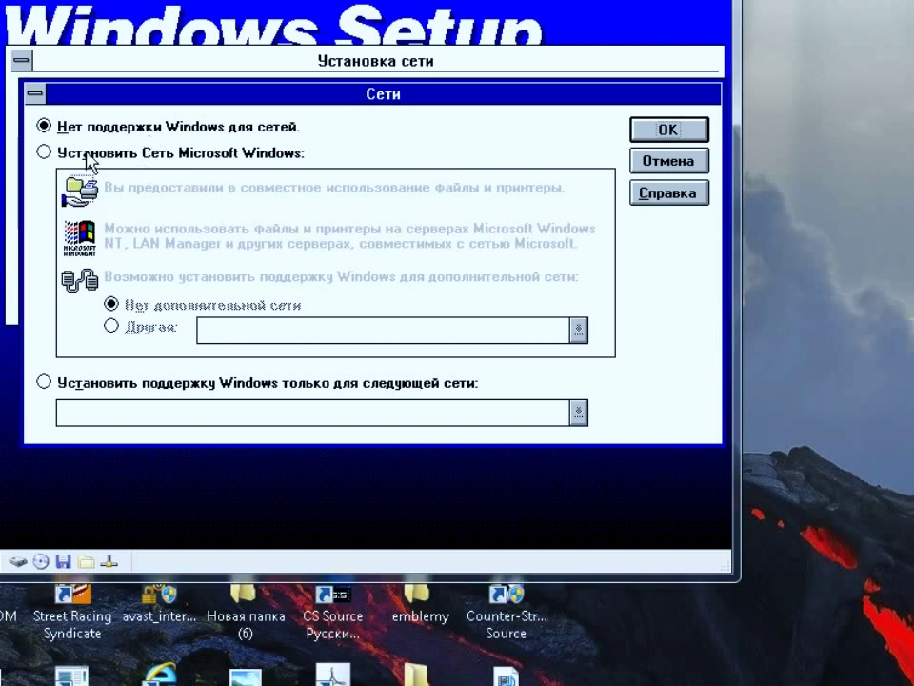
pyautogui.click(88, 153)
pyautogui.click(267, 329)
pyautogui.moveTo(580, 367)
pyautogui.mouseDown()
pyautogui.moveTo(581, 402)
pyautogui.moveTo(581, 373)
pyautogui.mouseUp()
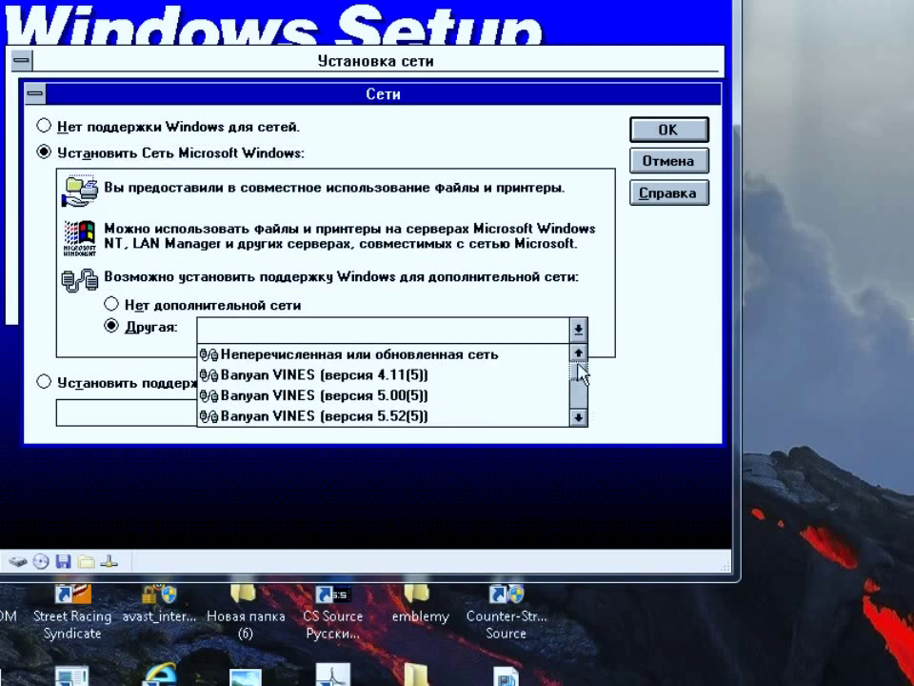
pyautogui.click(349, 417)
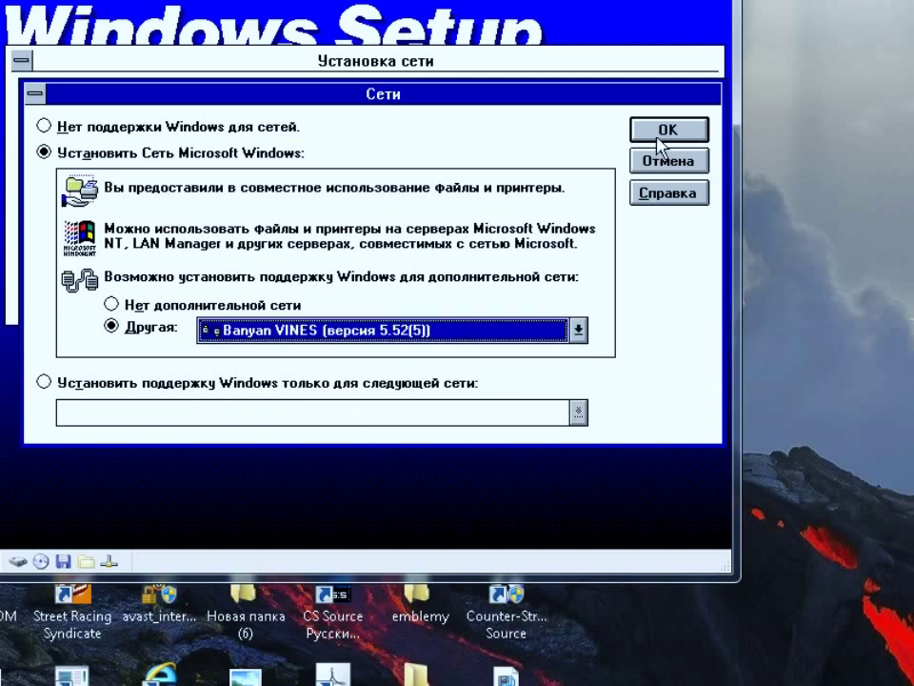
pyautogui.click(657, 137)
# Add the AMD AM2100/AM1500T adapter with interrupt 10, I/O port 300 and DMA 7.
pyautogui.click(673, 98)
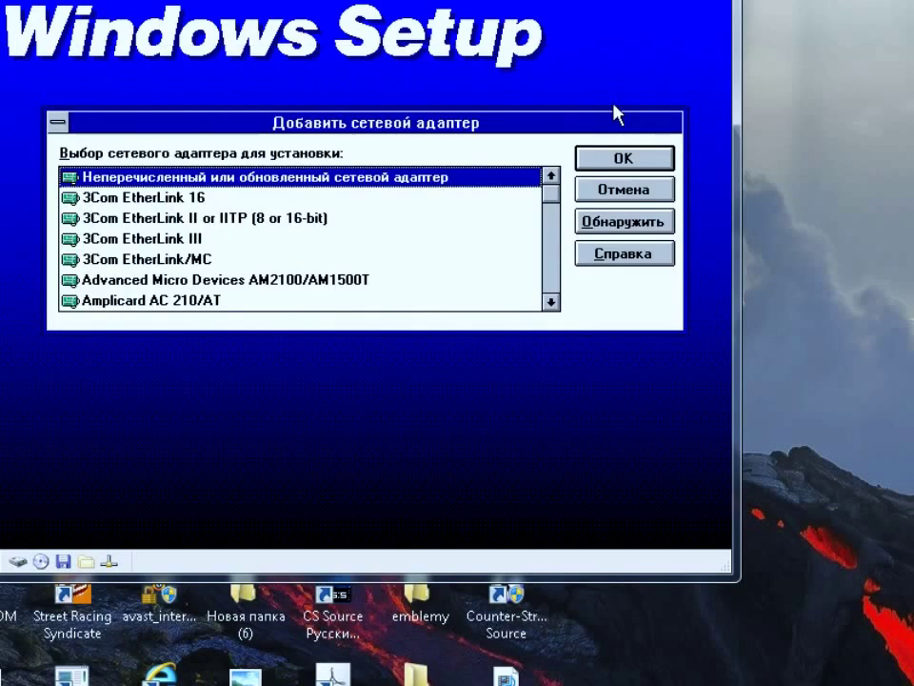
pyautogui.moveTo(550, 186)
pyautogui.mouseDown()
pyautogui.moveTo(547, 300)
pyautogui.moveTo(548, 190)
pyautogui.mouseUp()
pyautogui.click(314, 280)
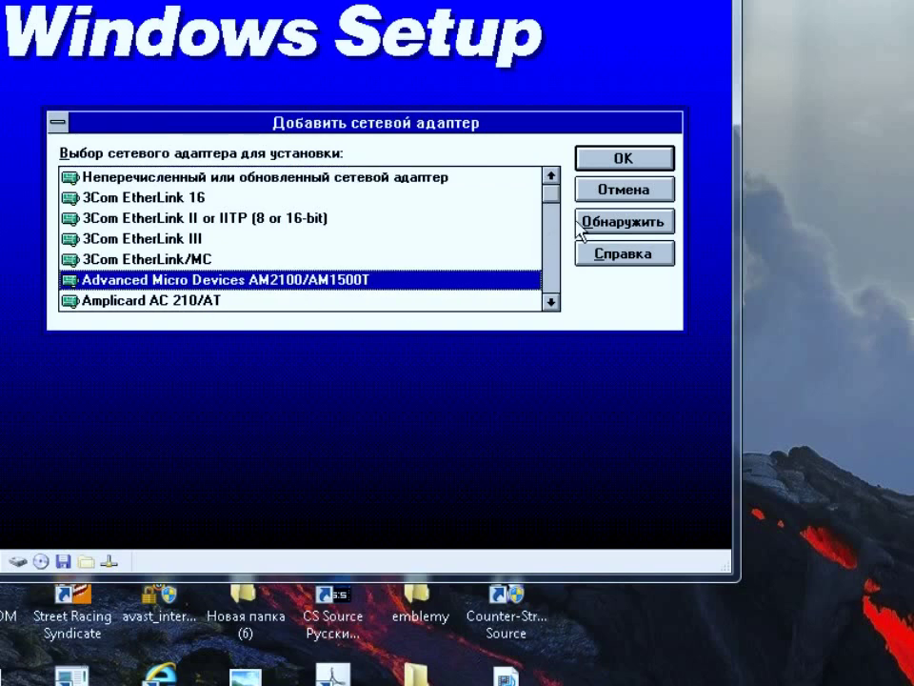
pyautogui.doubleClick(393, 287)
pyautogui.click(415, 186)
pyautogui.click(400, 234)
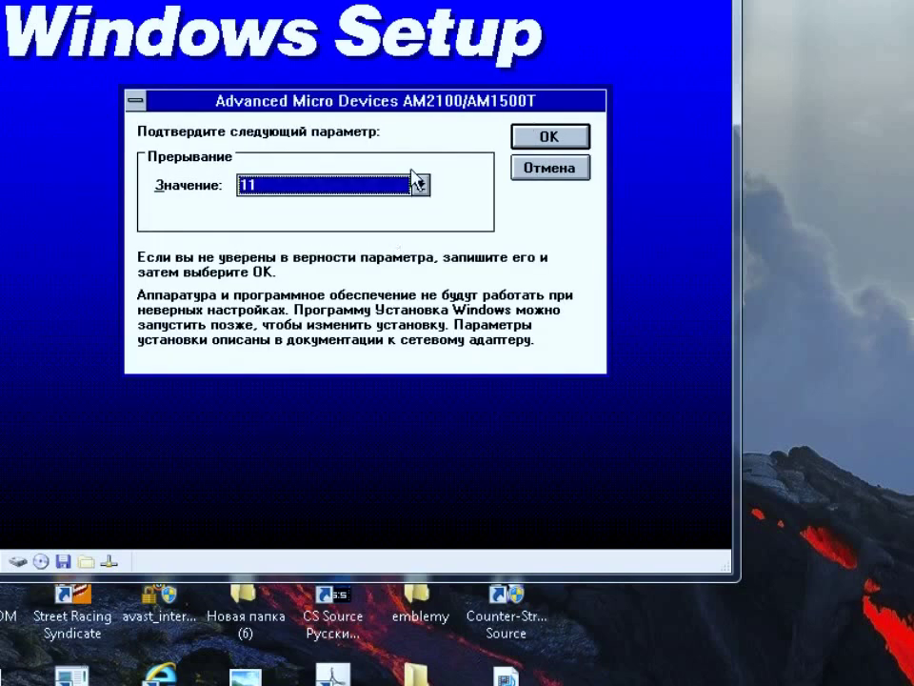
pyautogui.click(418, 184)
pyautogui.click(274, 218)
pyautogui.click(561, 143)
pyautogui.click(420, 184)
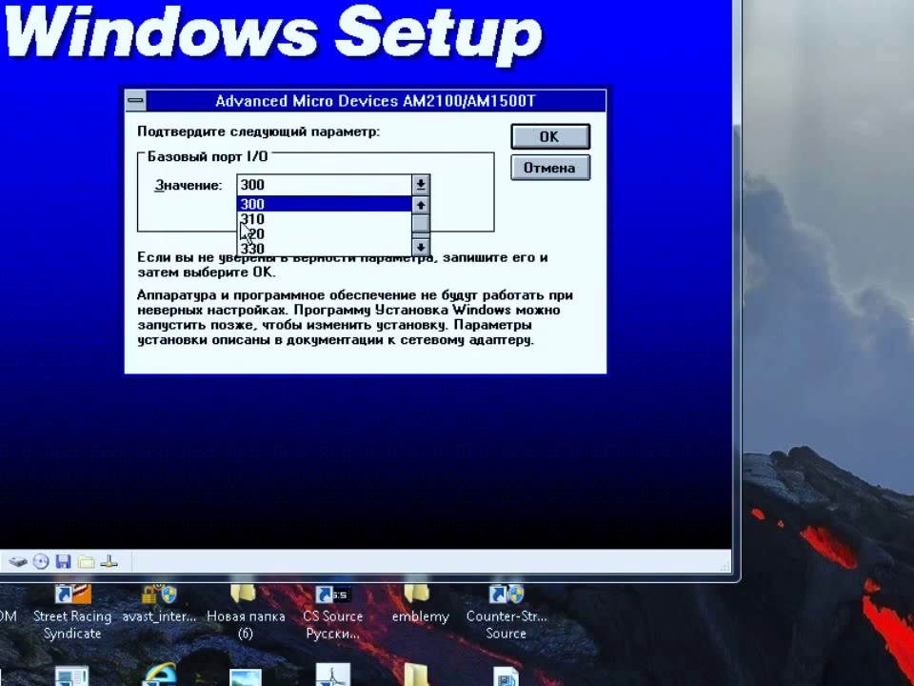
pyautogui.click(268, 217)
pyautogui.click(574, 139)
pyautogui.click(399, 184)
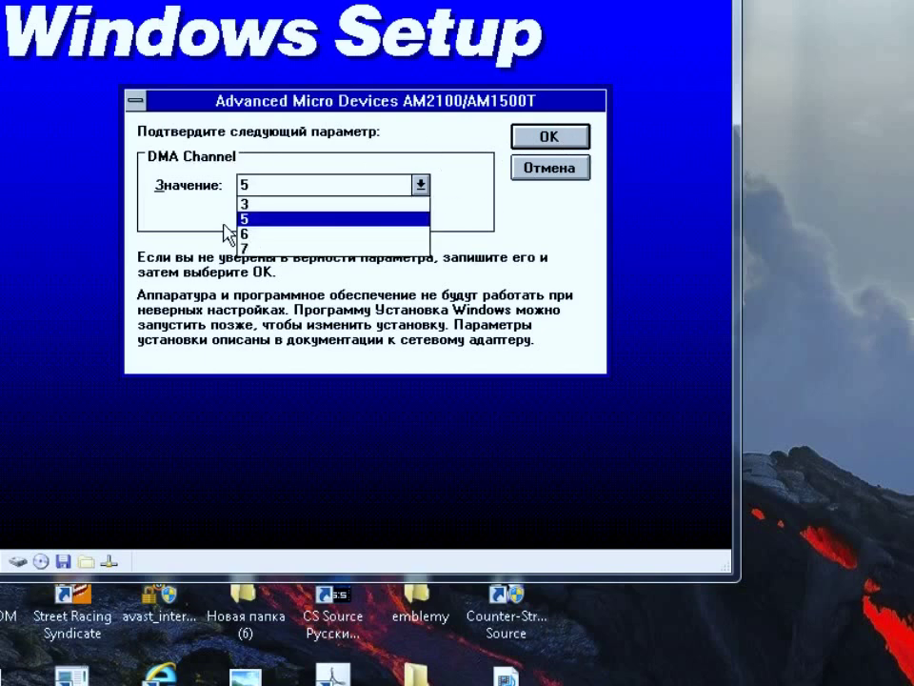
pyautogui.click(255, 247)
pyautogui.click(549, 140)
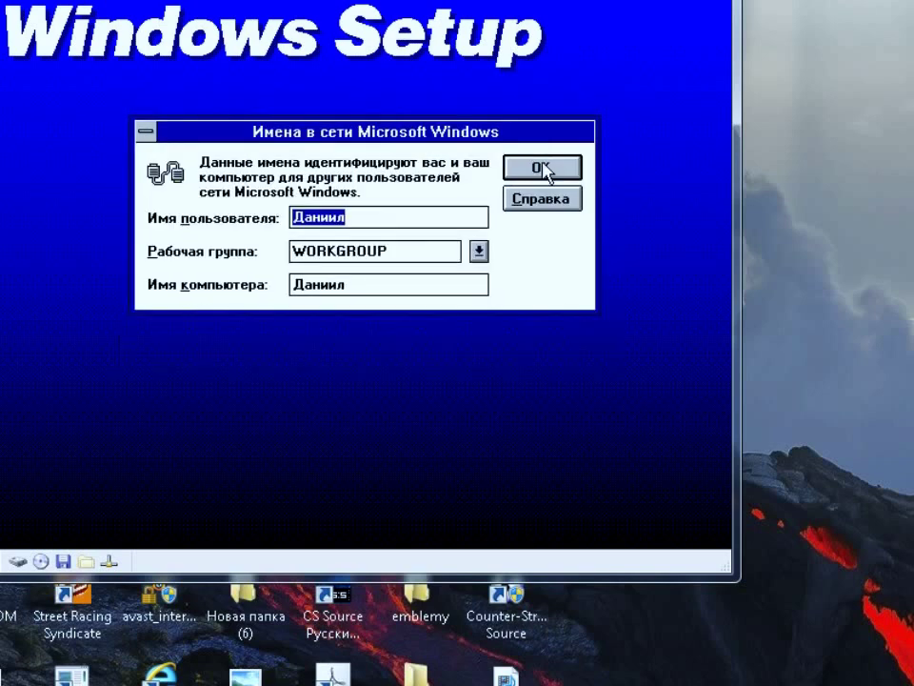
# Accept the network names, search for applications, skip the tutorial and exit to MS-DOS.
pyautogui.click(533, 171)
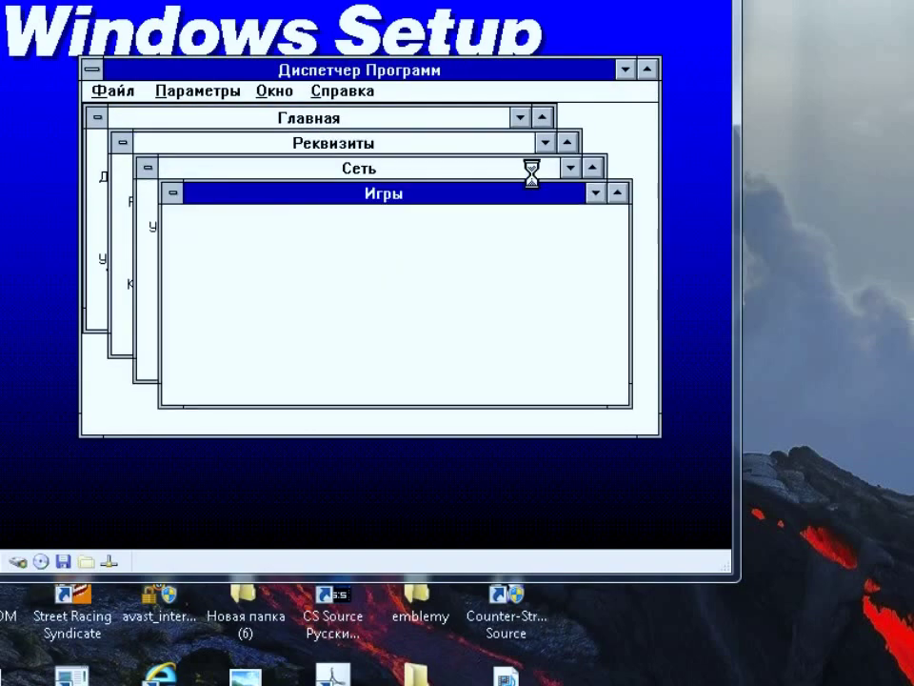
pyautogui.click(255, 326)
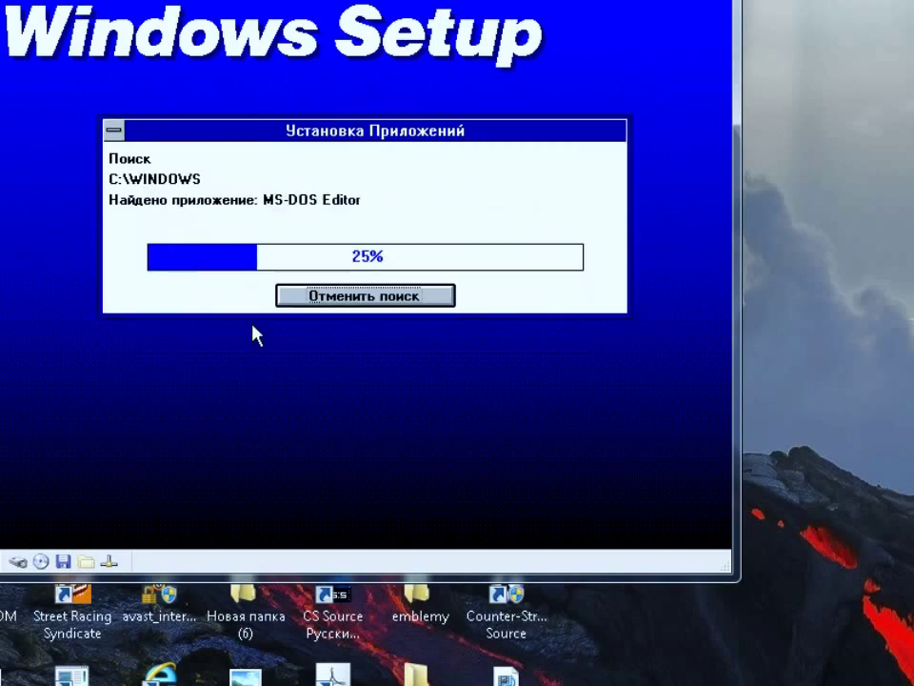
pyautogui.click(542, 278)
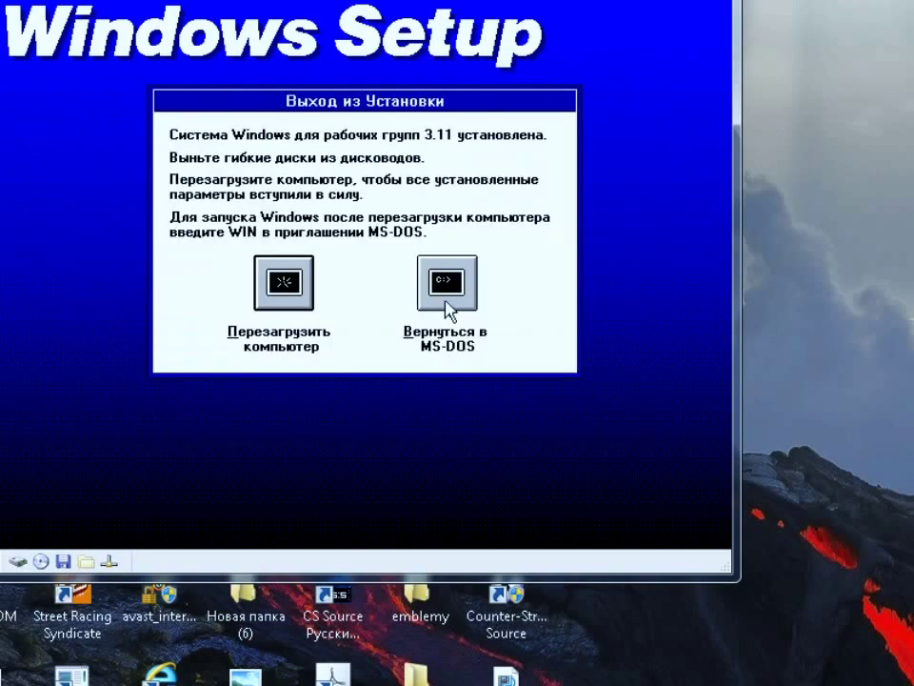
pyautogui.click(447, 311)
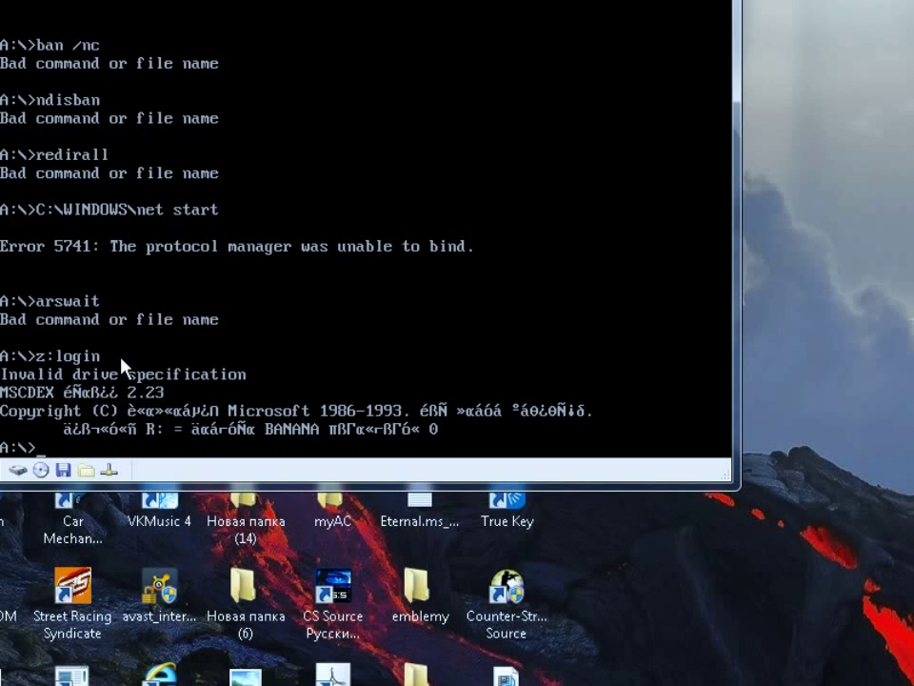
# Launch Windows with 'win' and dismiss the network adapter, startup and code page messages.
pyautogui.write('win')
pyautogui.press('Return')
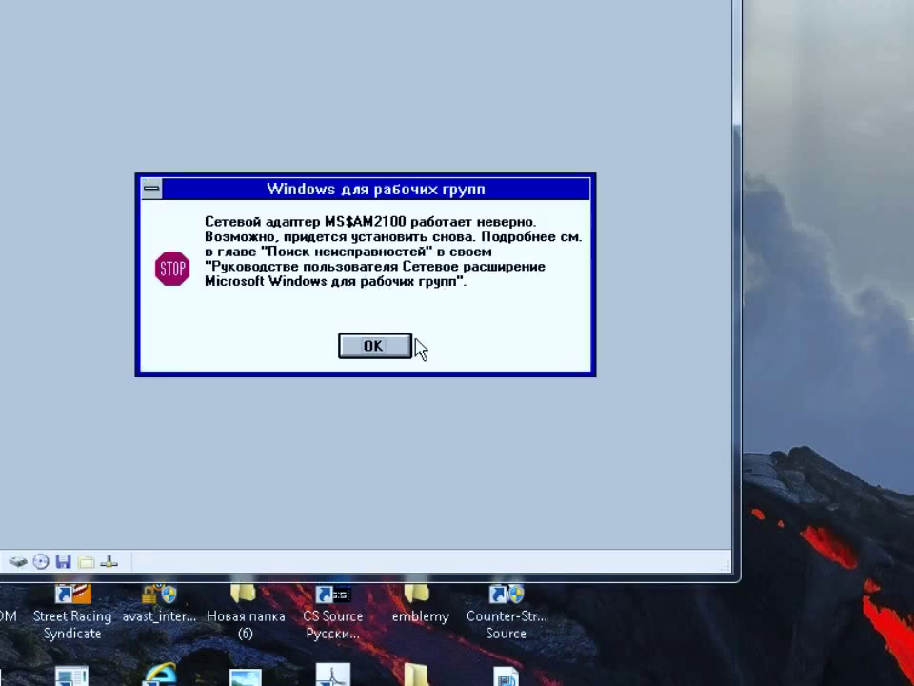
pyautogui.click(393, 348)
pyautogui.click(374, 355)
pyautogui.click(363, 326)
pyautogui.click(316, 251)
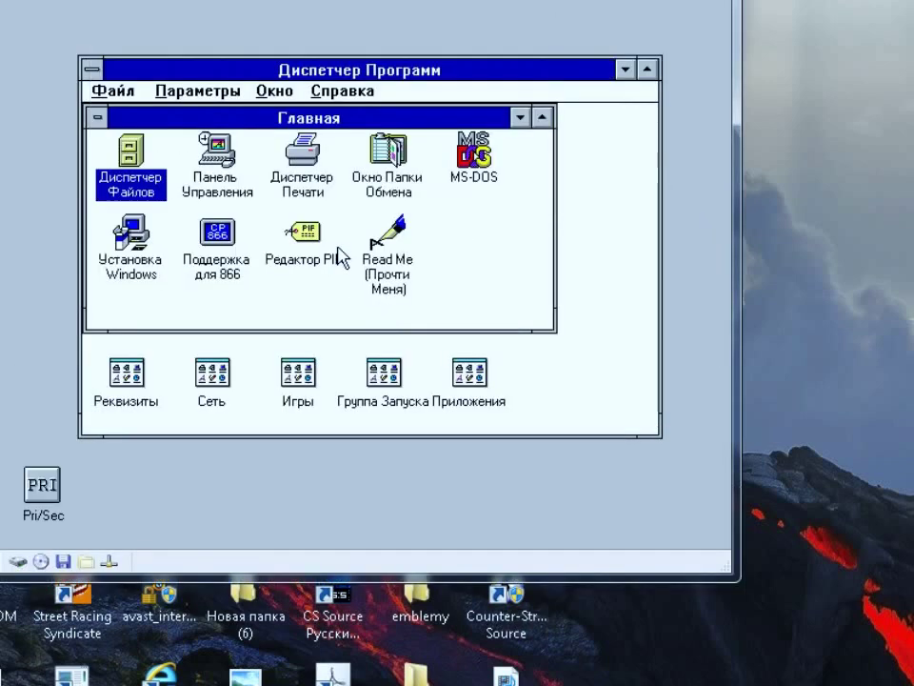
pyautogui.click(95, 117)
pyautogui.click(96, 91)
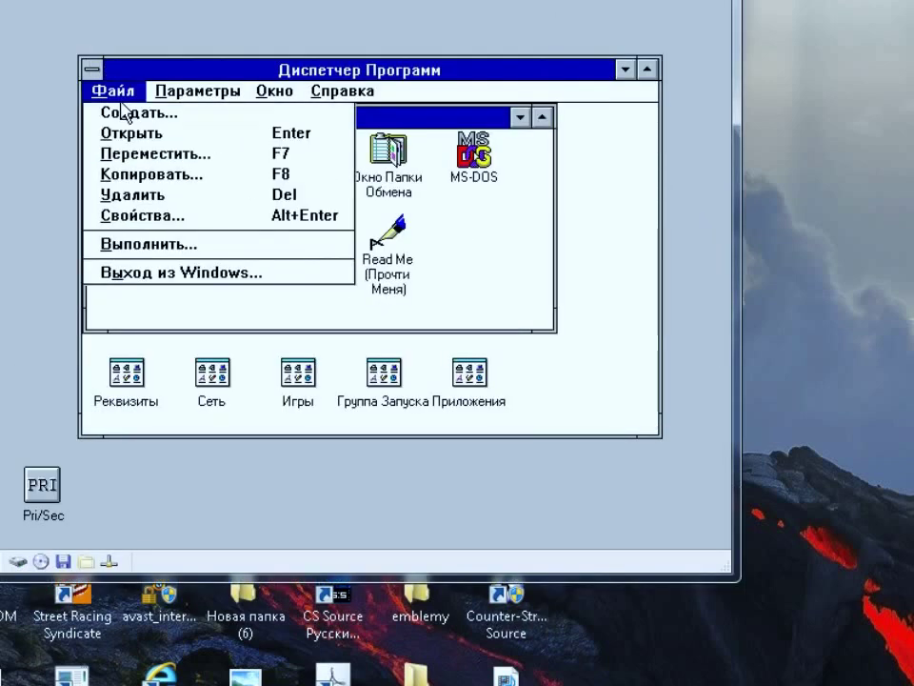
pyautogui.click(161, 244)
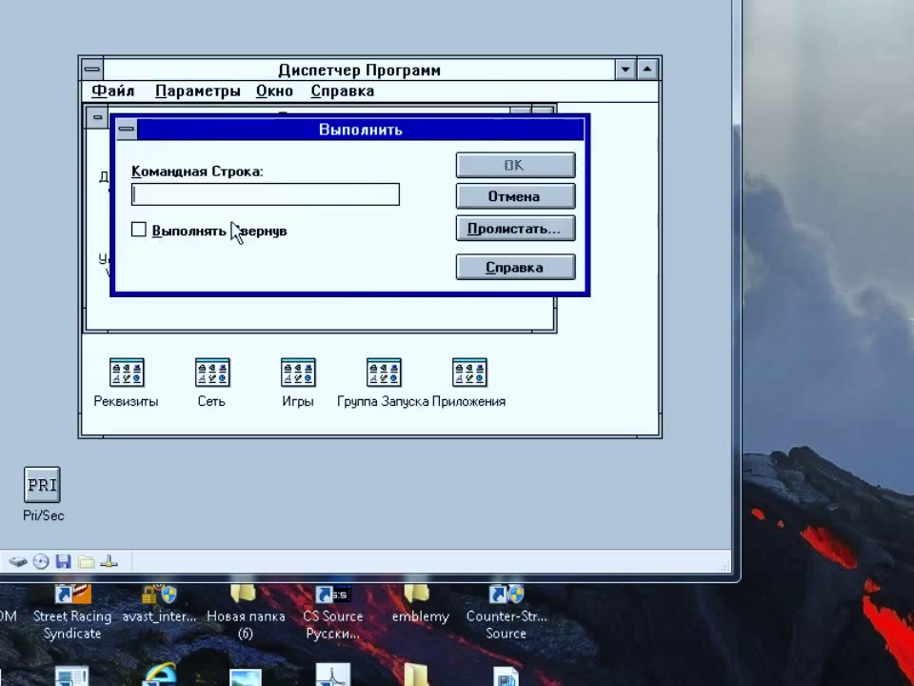
pyautogui.write('цш')
pyautogui.press('BackSpace')
pyautogui.press('BackSpace')
pyautogui.write('w')
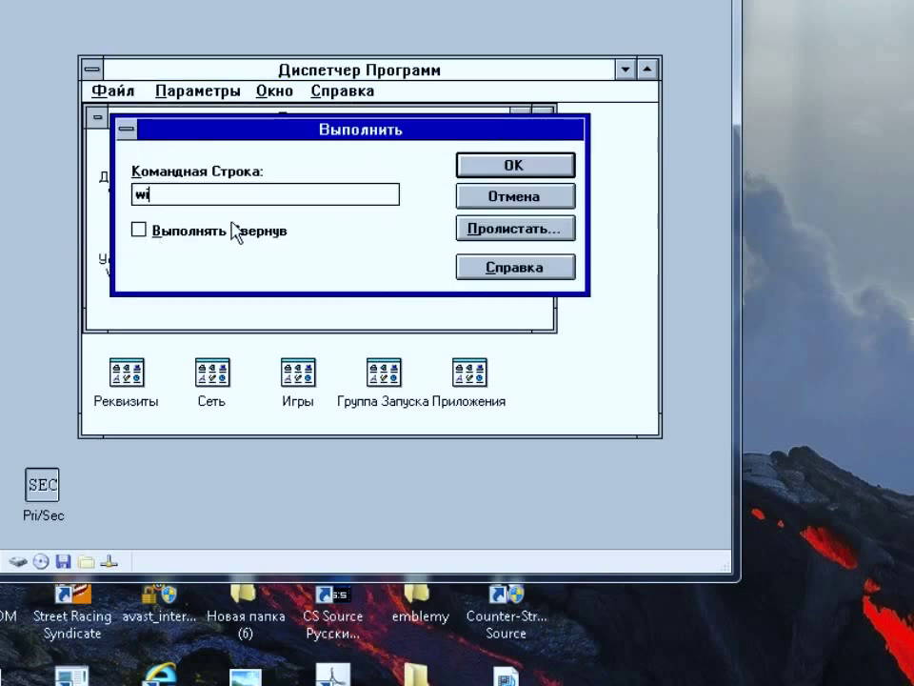
pyautogui.write('inver')
pyautogui.press('Return')
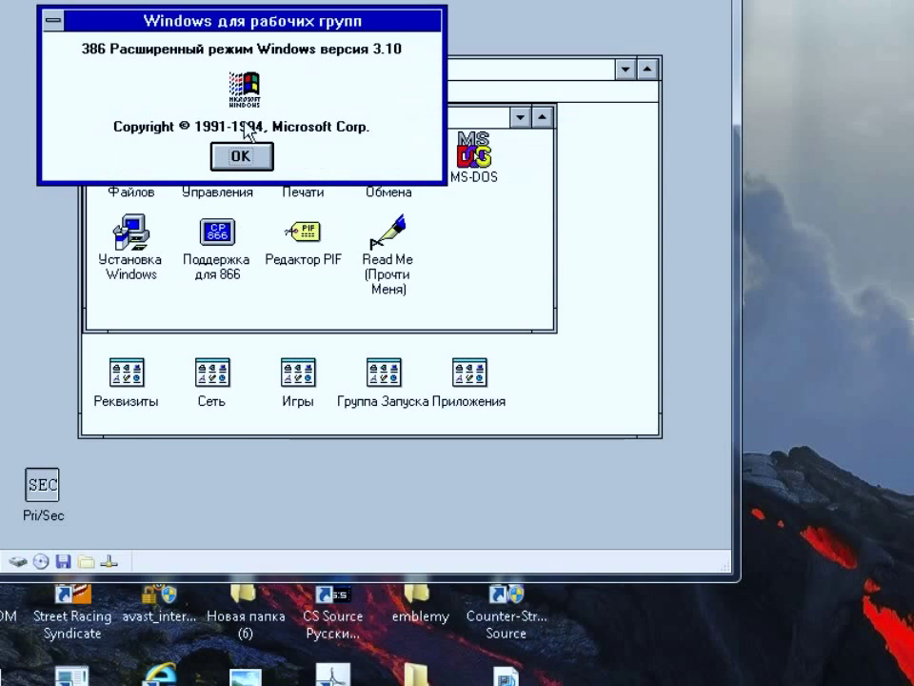
pyautogui.click(240, 155)
pyautogui.click(113, 91)
pyautogui.click(174, 245)
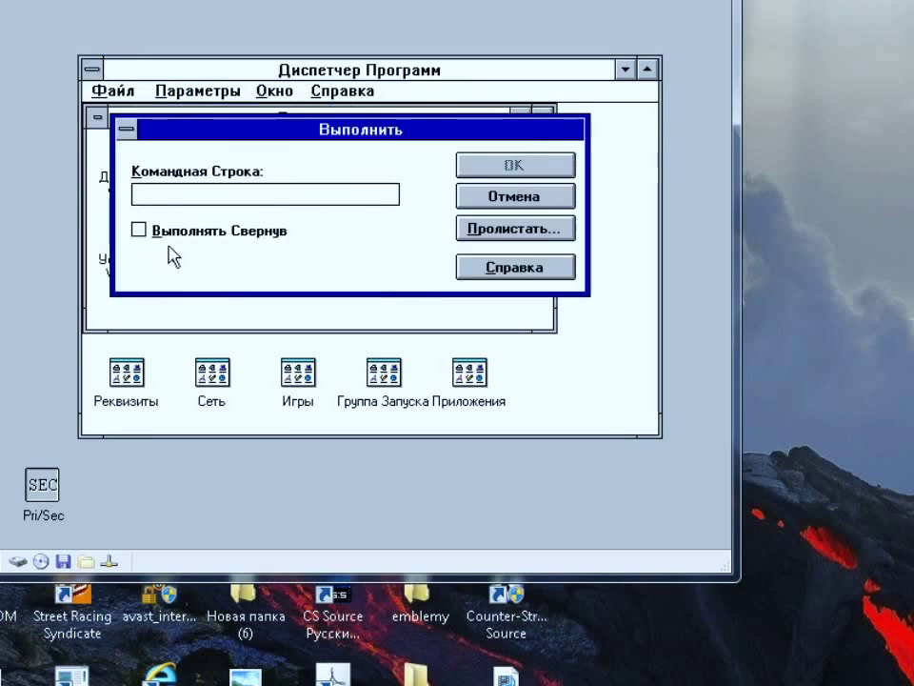
pyautogui.write('dxdiag')
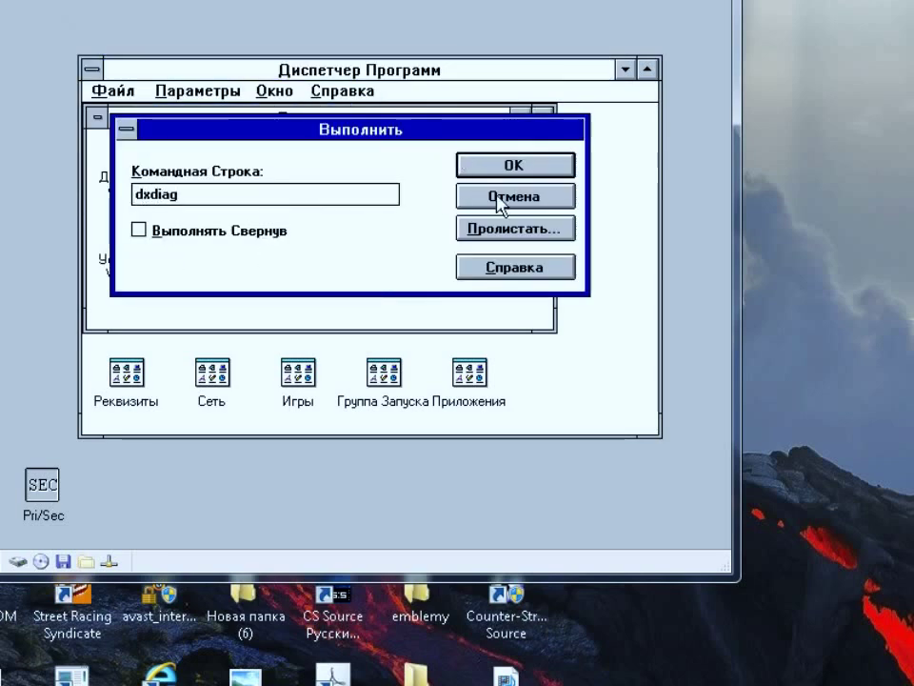
pyautogui.press('Return')
pyautogui.press('Return')
pyautogui.click(527, 197)
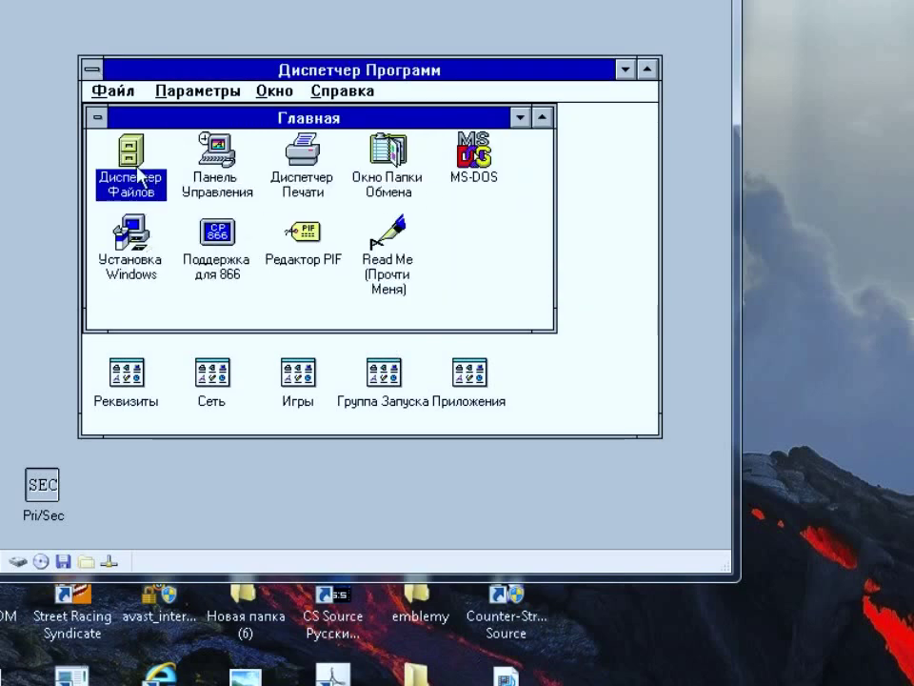
# Open Control Panel's Color settings and preview the Аризона and Дизайнер schemes.
pyautogui.doubleClick(196, 138)
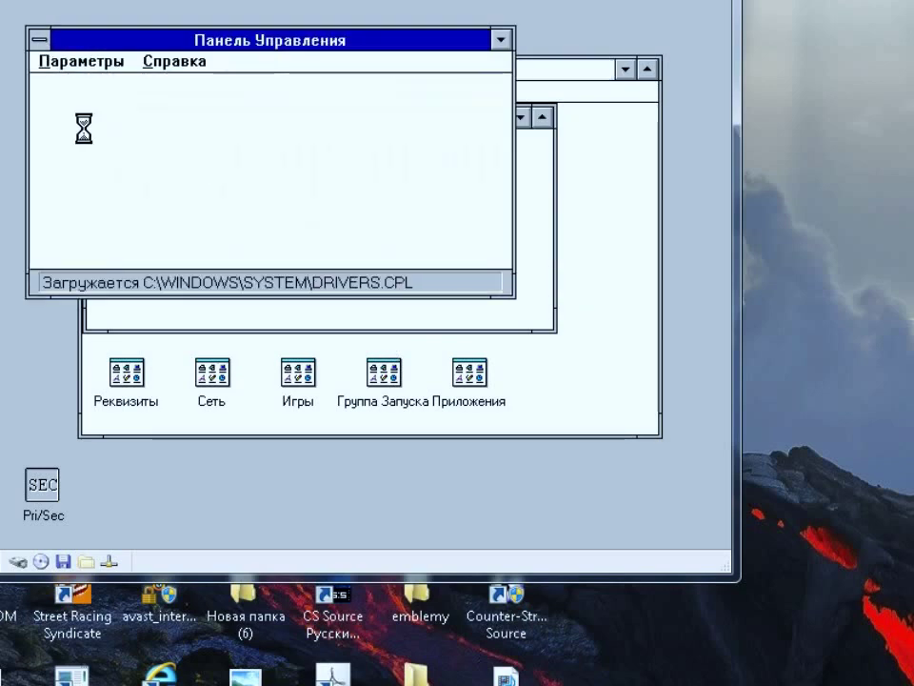
pyautogui.doubleClick(80, 125)
pyautogui.click(337, 150)
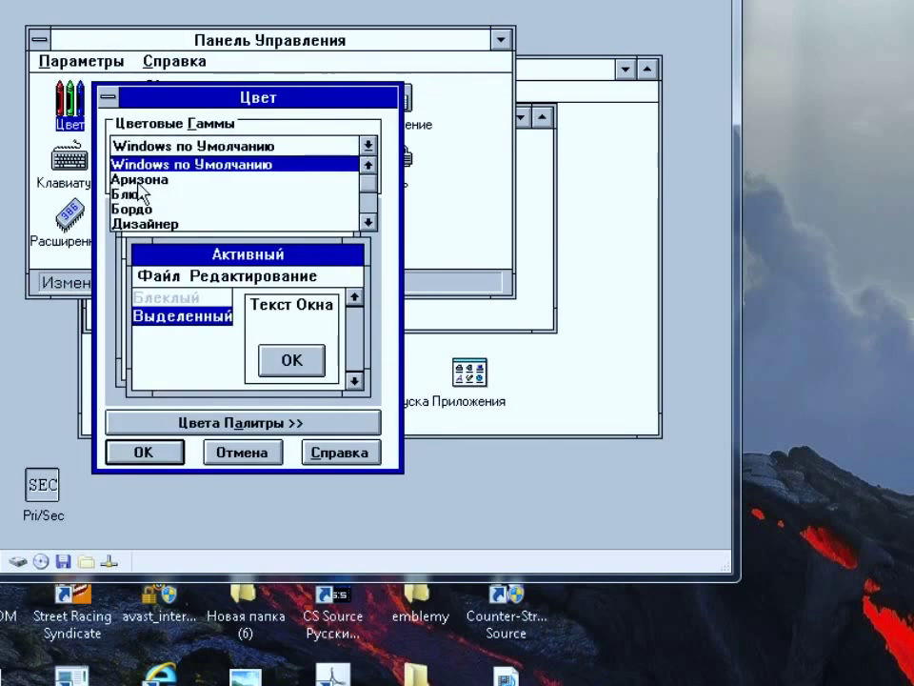
pyautogui.click(138, 180)
pyautogui.click(368, 146)
pyautogui.click(185, 207)
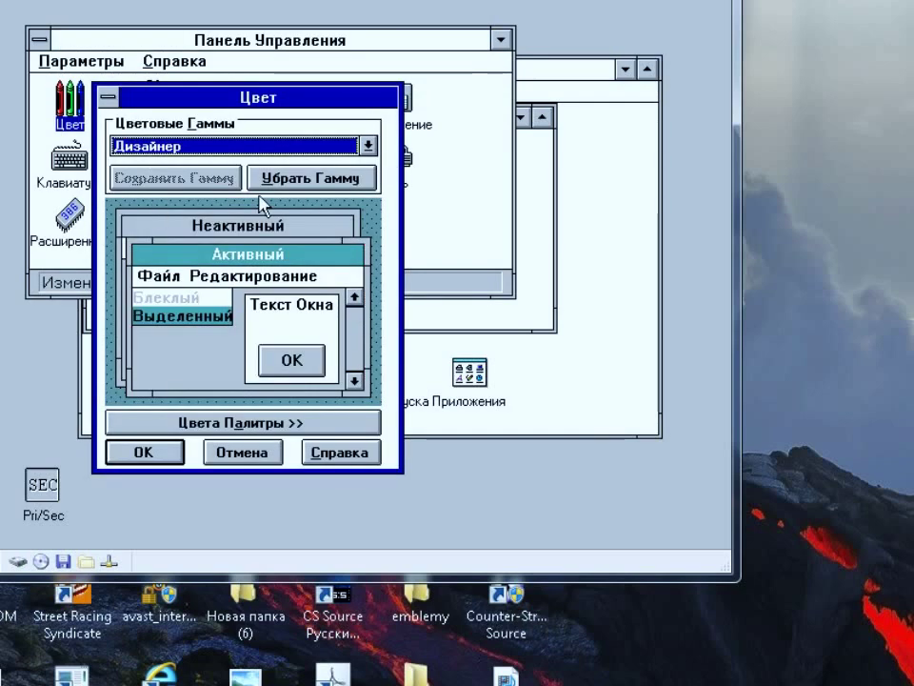
# Preview Регби and Флуоресцентный, then choose the Твид colour scheme and confirm.
pyautogui.click(369, 145)
pyautogui.click(369, 165)
pyautogui.click(370, 168)
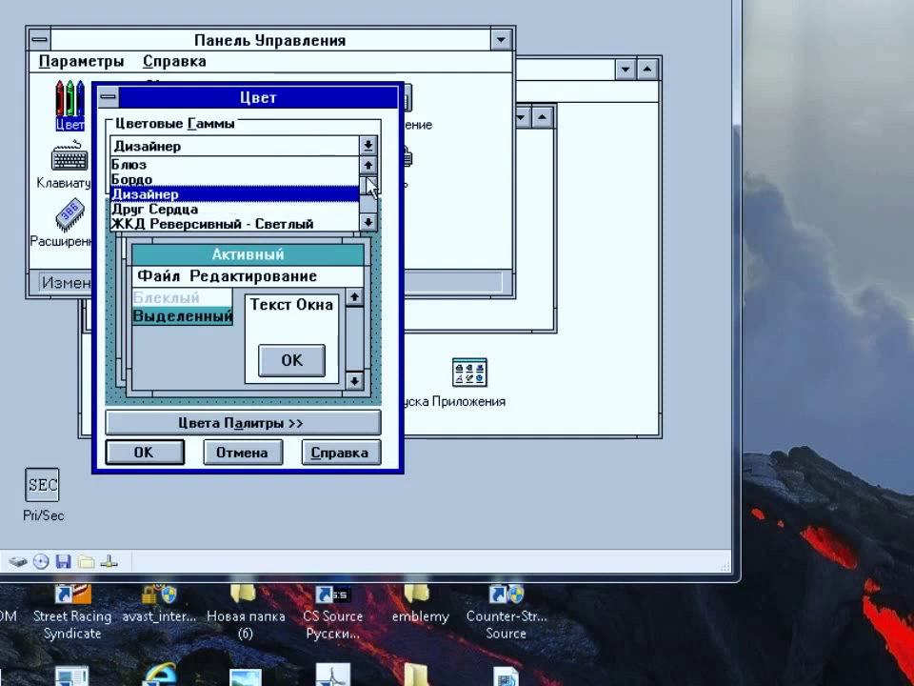
pyautogui.moveTo(370, 181); pyautogui.dragTo(370, 213)
pyautogui.click(168, 164)
pyautogui.click(172, 145)
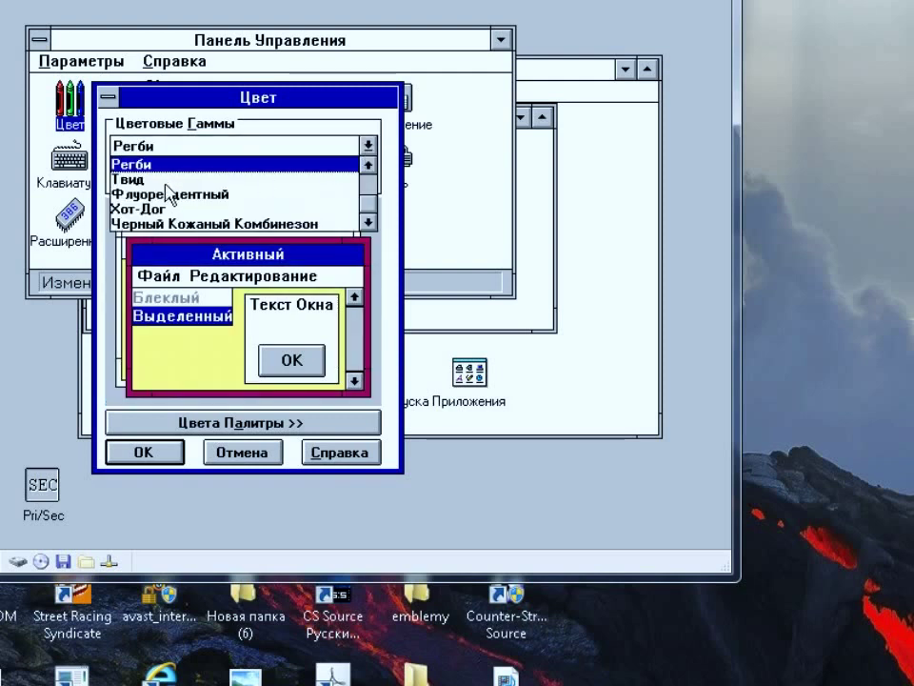
pyautogui.click(168, 189)
pyautogui.click(366, 146)
pyautogui.click(181, 181)
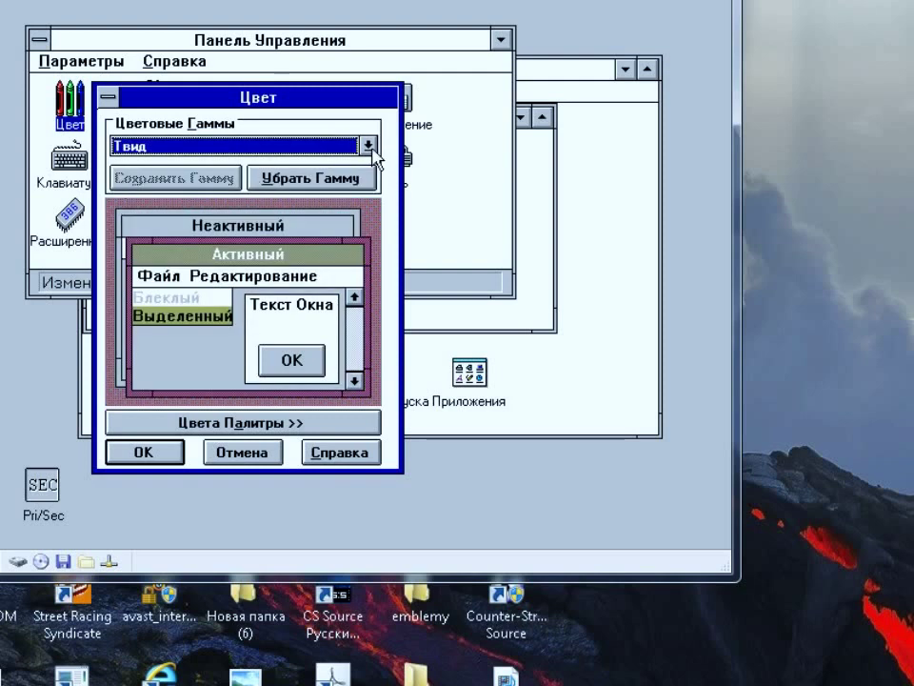
pyautogui.click(143, 452)
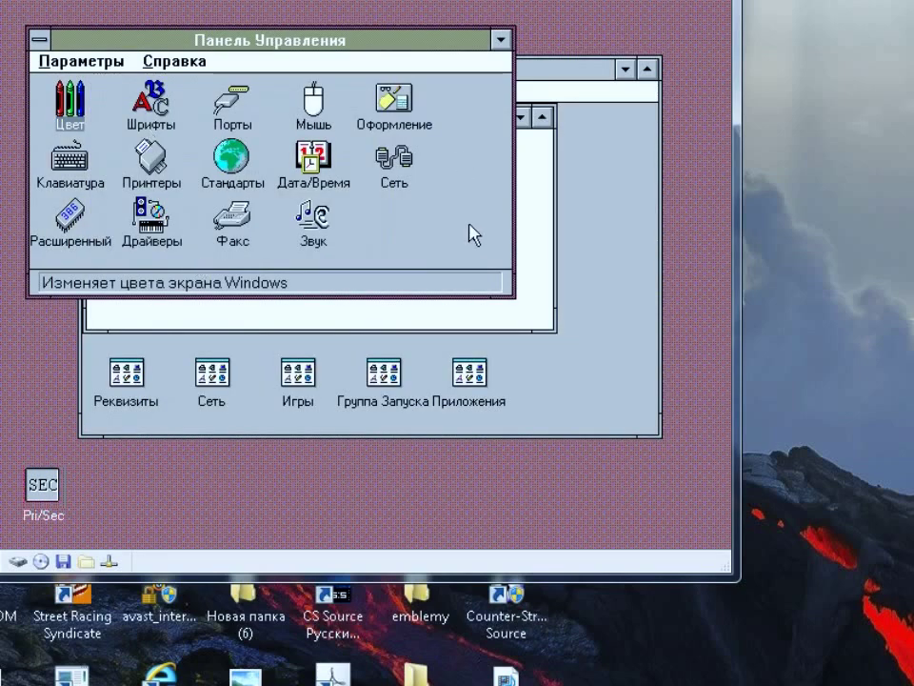
# Add the Sound Blaster 1.5 driver with IRQ 5 and port 220, restarting Windows to load it.
pyautogui.doubleClick(148, 233)
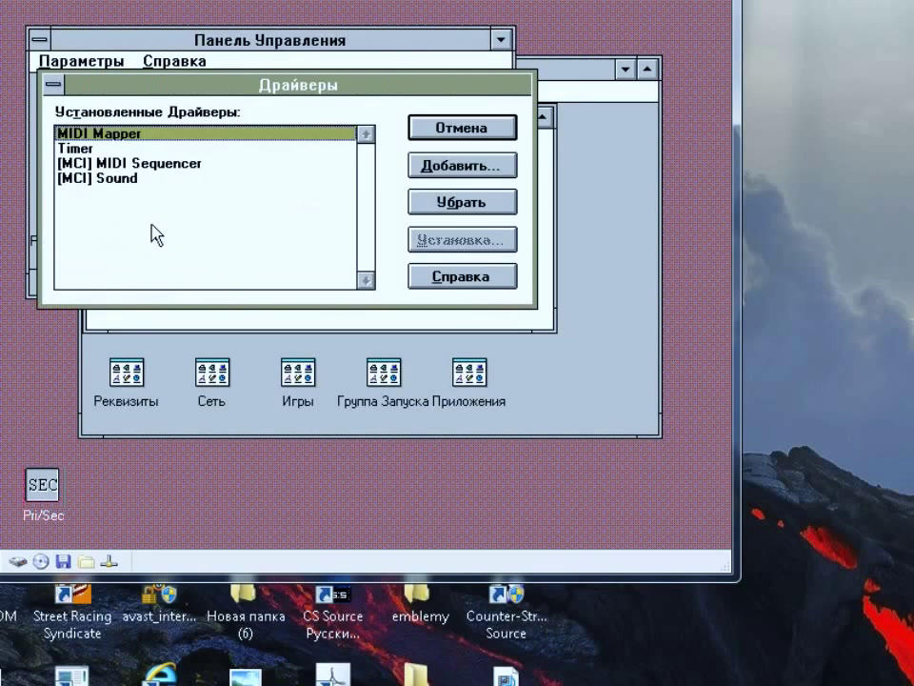
pyautogui.click(169, 165)
pyautogui.click(431, 167)
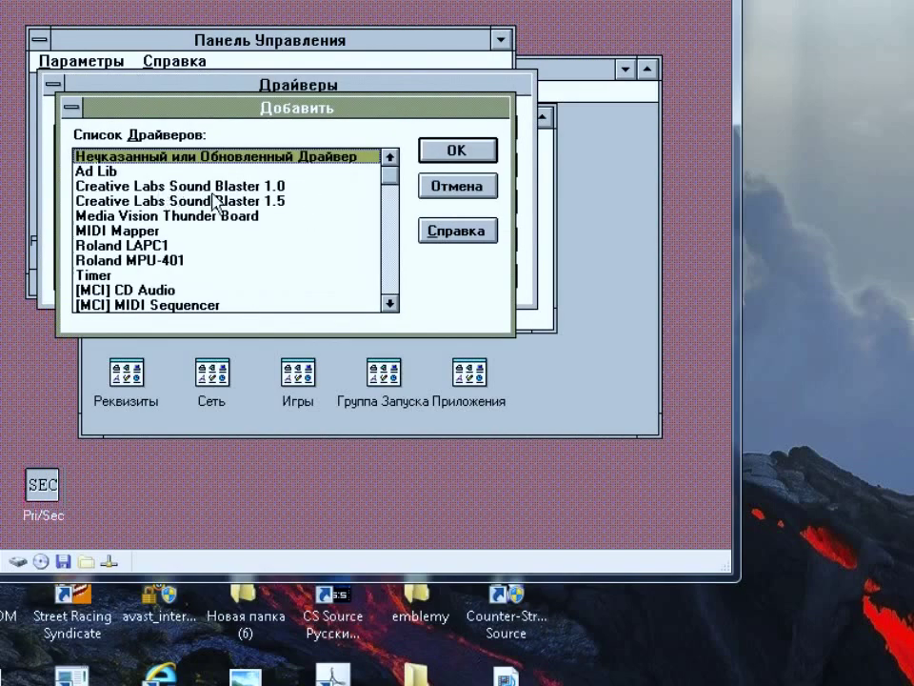
pyautogui.doubleClick(212, 200)
pyautogui.click(378, 275)
pyautogui.click(241, 252)
pyautogui.click(274, 387)
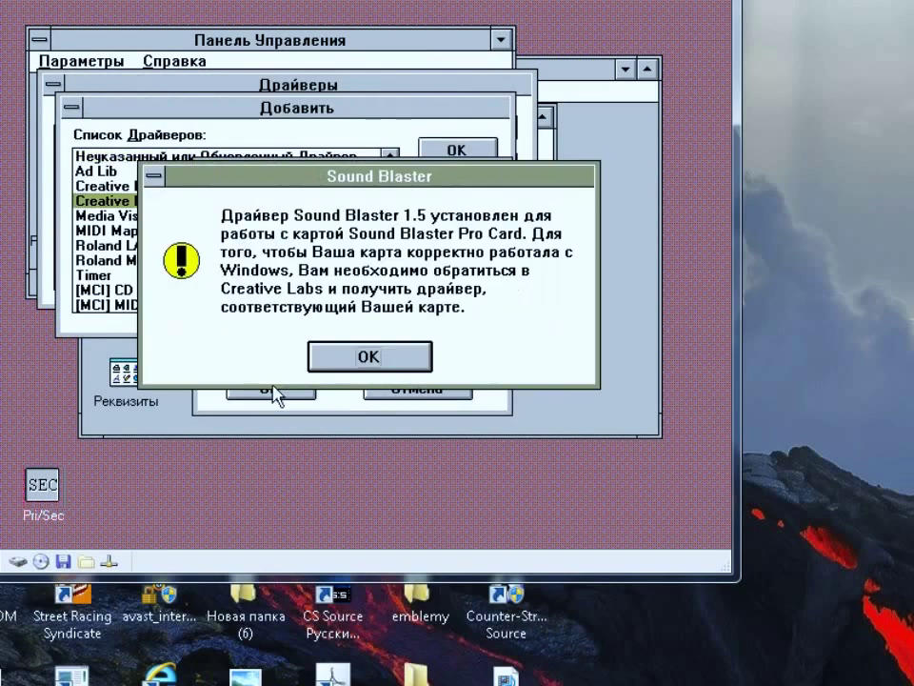
pyautogui.click(369, 357)
pyautogui.click(459, 293)
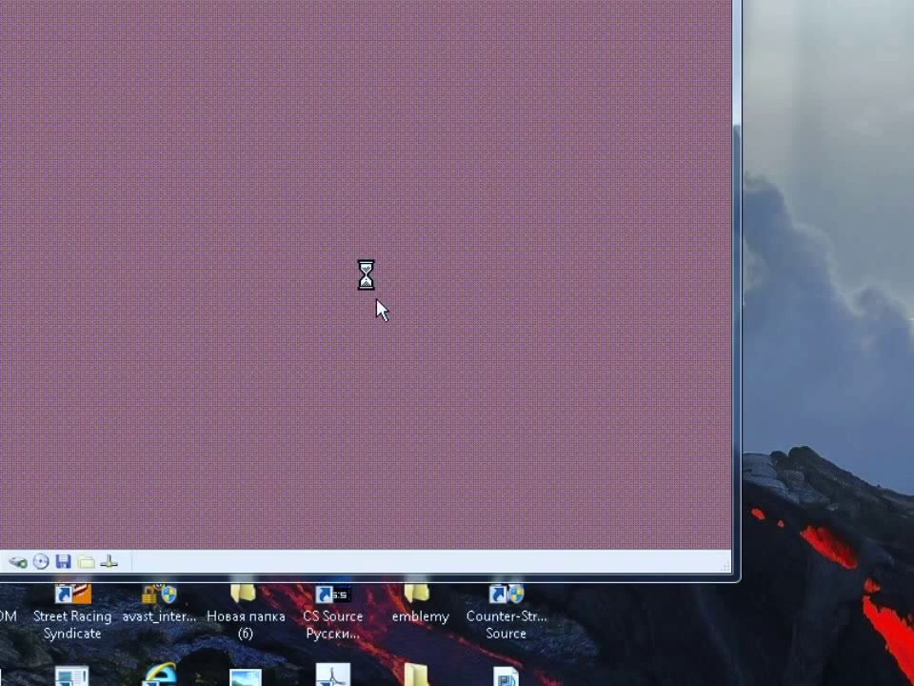
# Dismiss the startup network and code page messages and release the mounted disk image.
pyautogui.click(375, 348)
pyautogui.click(372, 319)
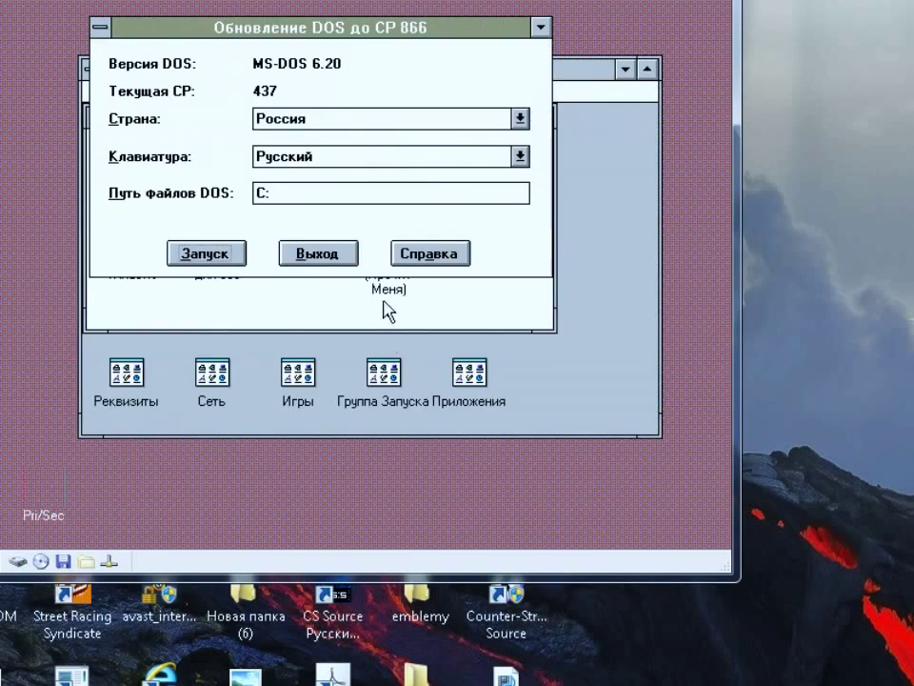
pyautogui.click(349, 259)
pyautogui.rightClick(65, 562)
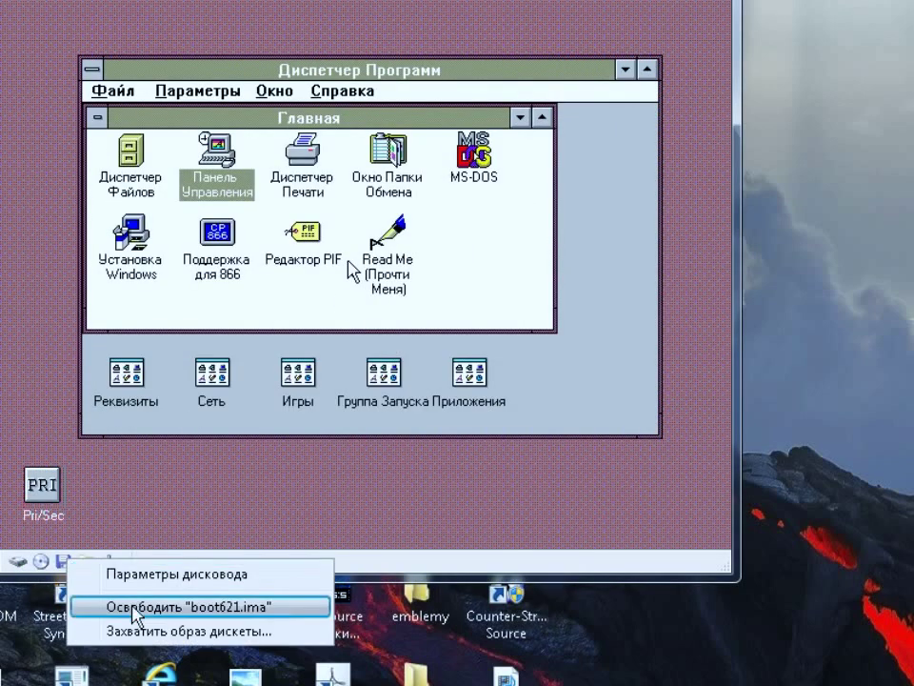
pyautogui.rightClick(40, 562)
pyautogui.click(83, 603)
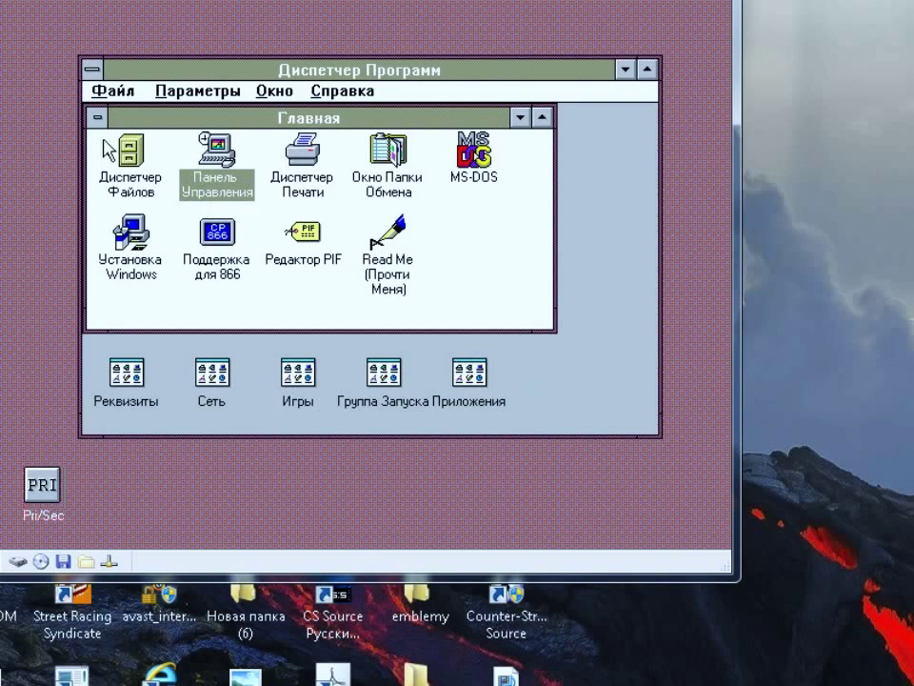
# Run setup.exe from the R: CD-ROM in File Manager to start Windows 95 Setup.
pyautogui.doubleClick(130, 149)
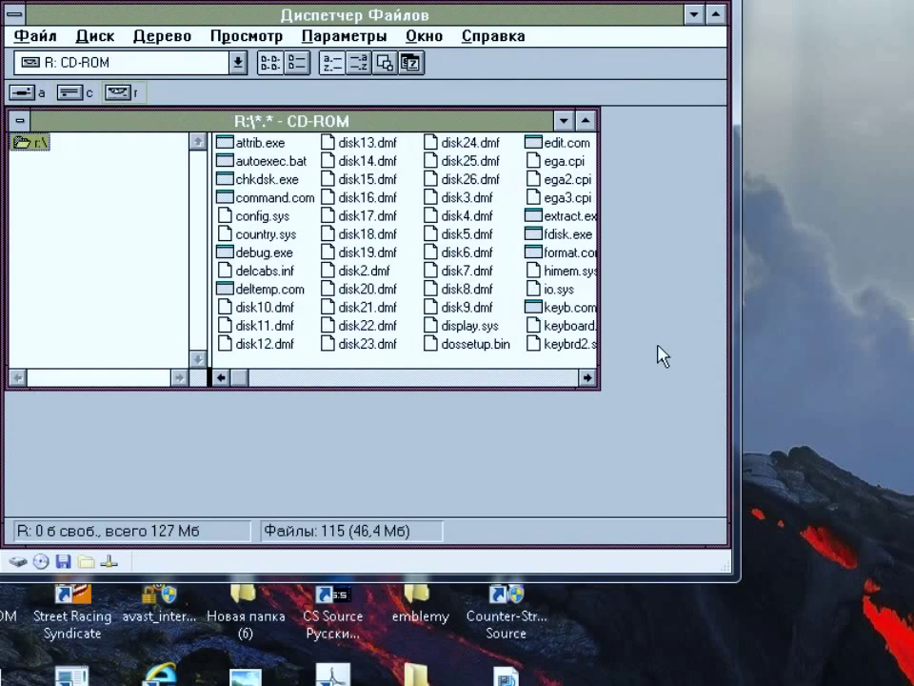
pyautogui.moveTo(244, 381); pyautogui.dragTo(496, 393)
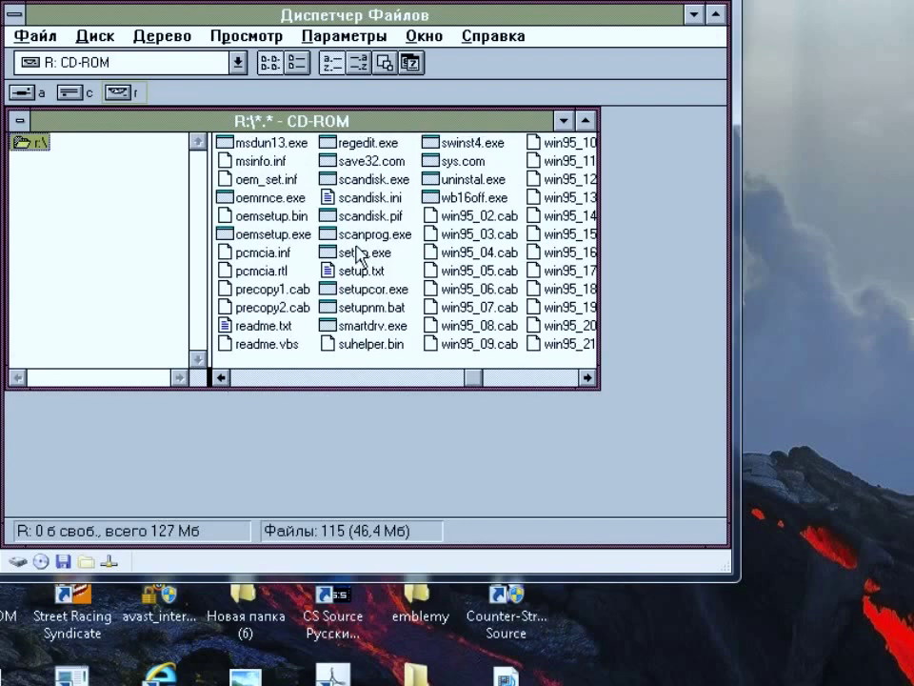
pyautogui.doubleClick(360, 252)
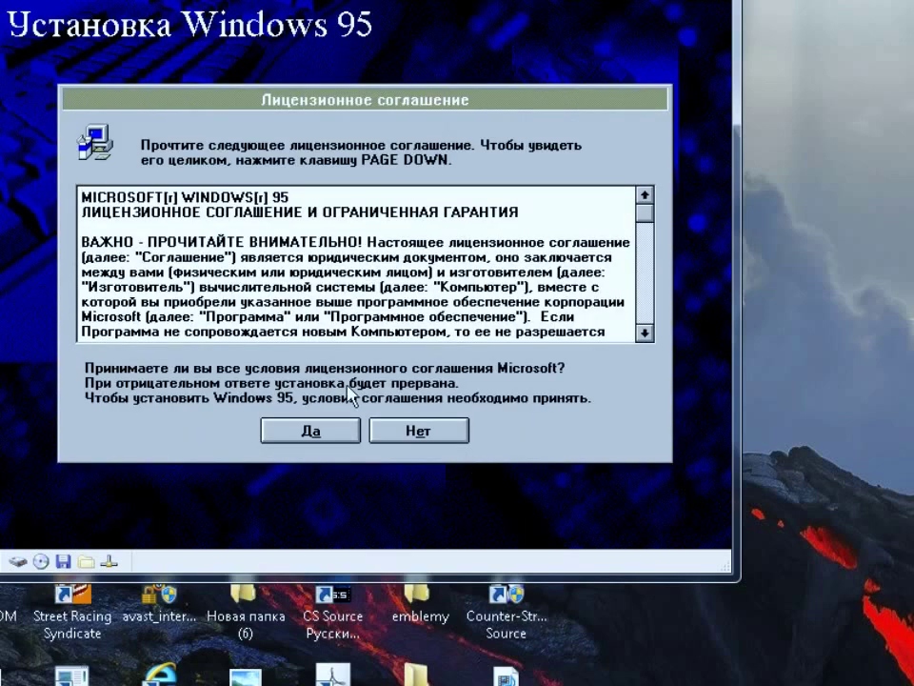
# Accept the Windows 95 licence and advance Setup, keeping a backup of the old system files.
pyautogui.click(325, 430)
pyautogui.click(282, 381)
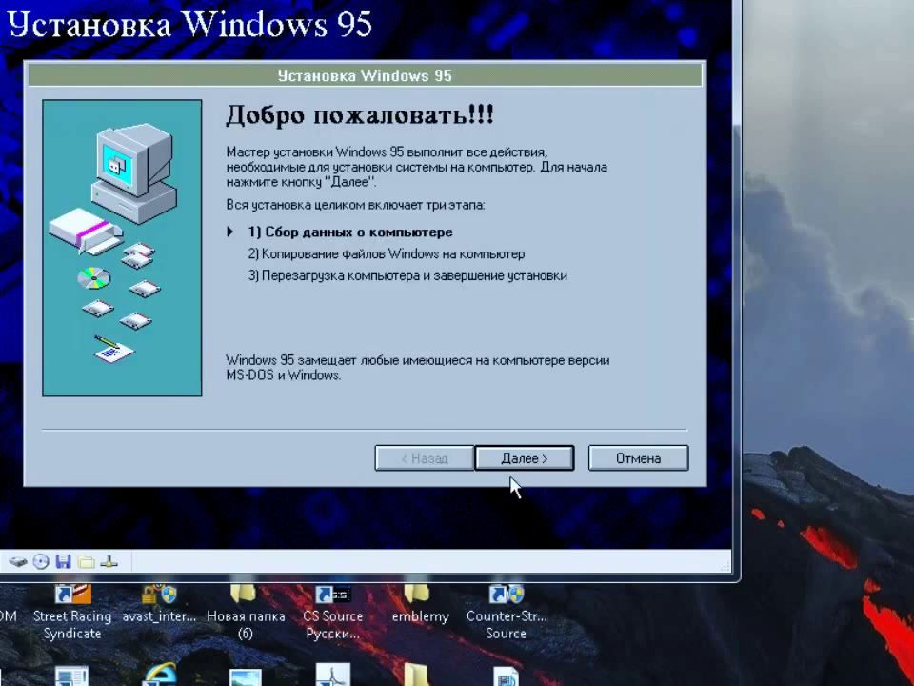
pyautogui.click(529, 462)
pyautogui.click(500, 457)
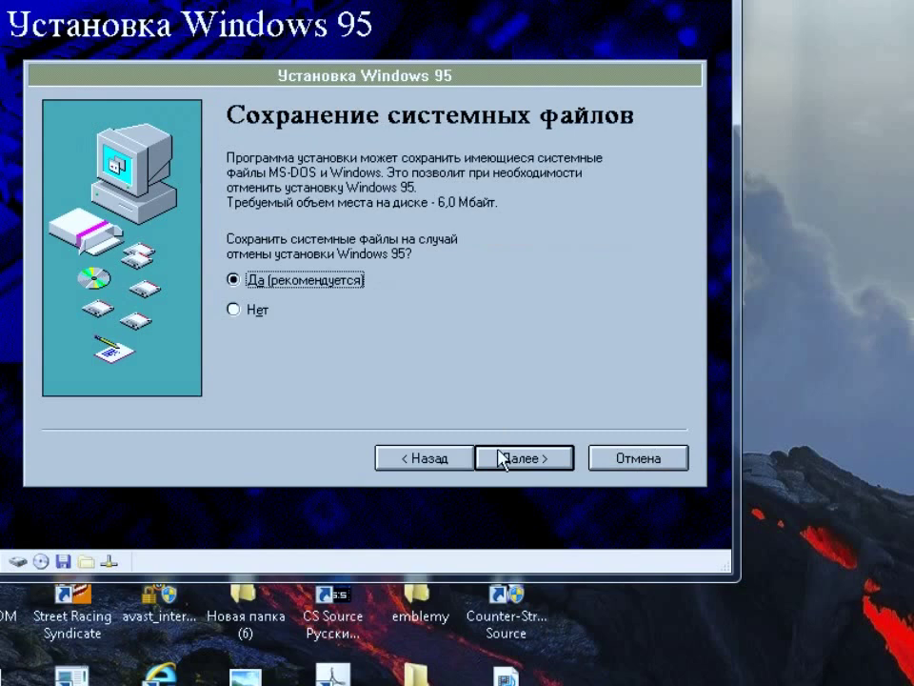
pyautogui.click(502, 458)
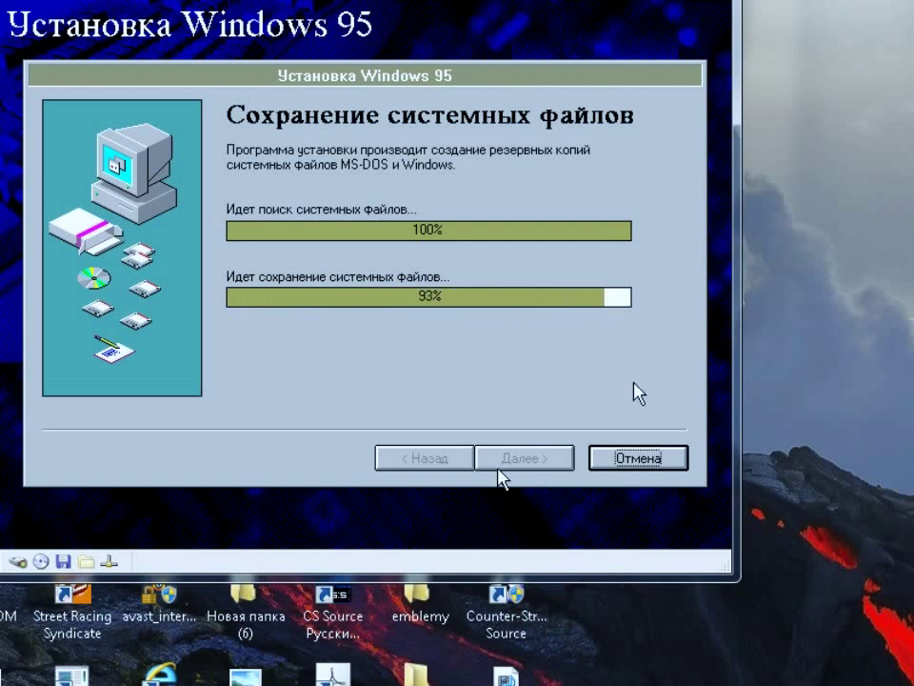
pyautogui.click(520, 458)
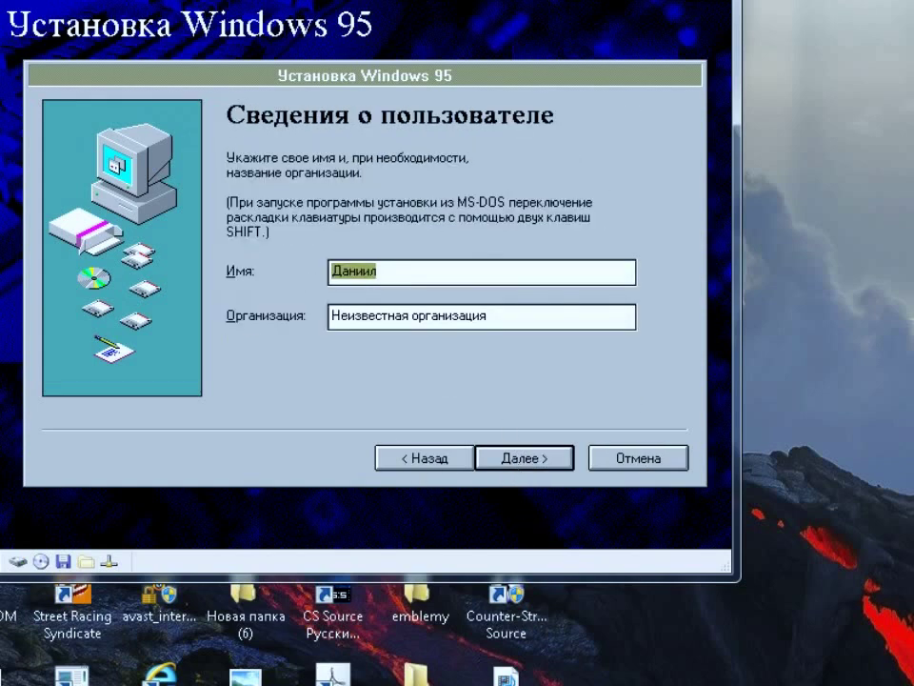
# Set the organization to WORKGROUP and start the configuration analysis.
pyautogui.press('Tab')
pyautogui.press('BackSpace')
pyautogui.write('Ц')
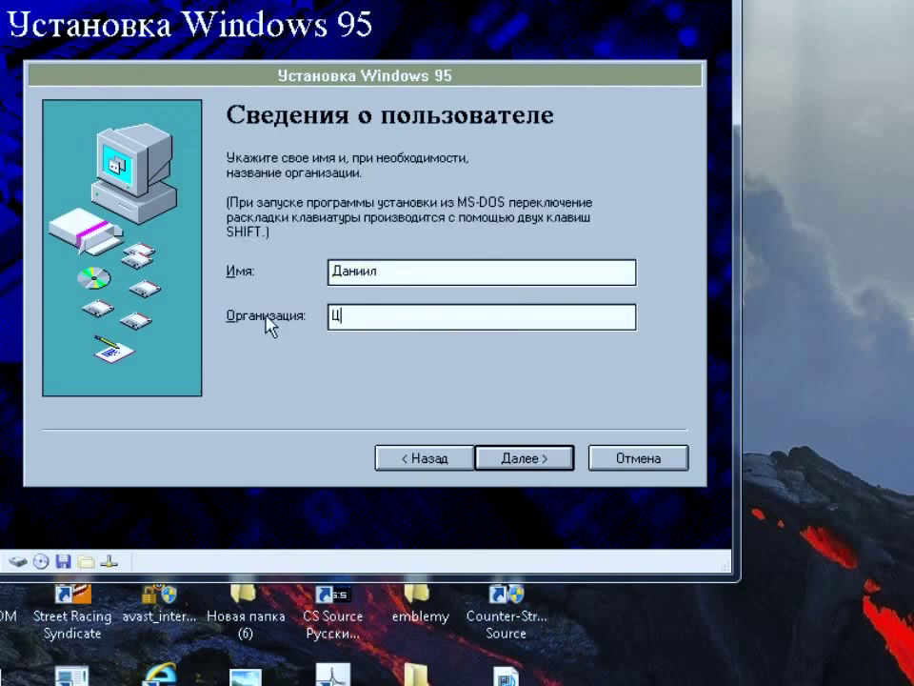
pyautogui.press('BackSpace')
pyautogui.write('WORKGROUP')
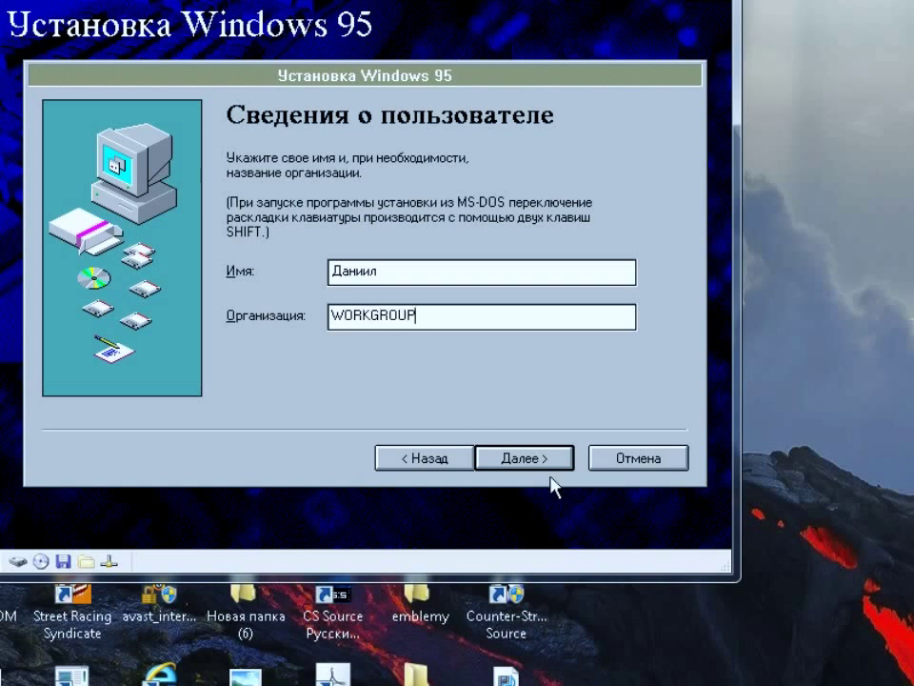
pyautogui.click(530, 461)
pyautogui.click(534, 463)
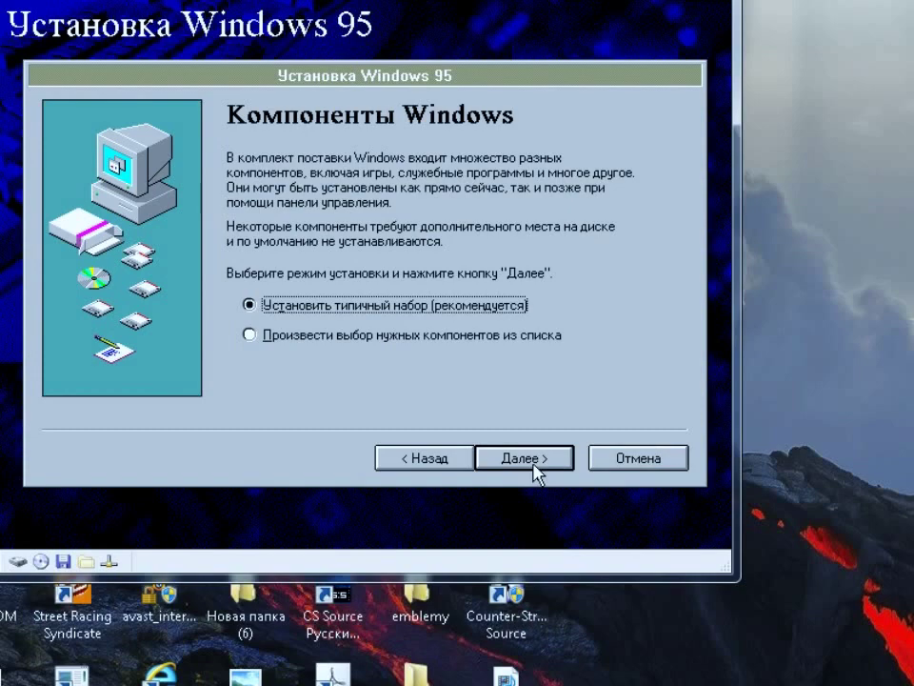
# Accept the typical components, default computer settings and startup disk, then begin copying files.
pyautogui.click(534, 464)
pyautogui.click(533, 465)
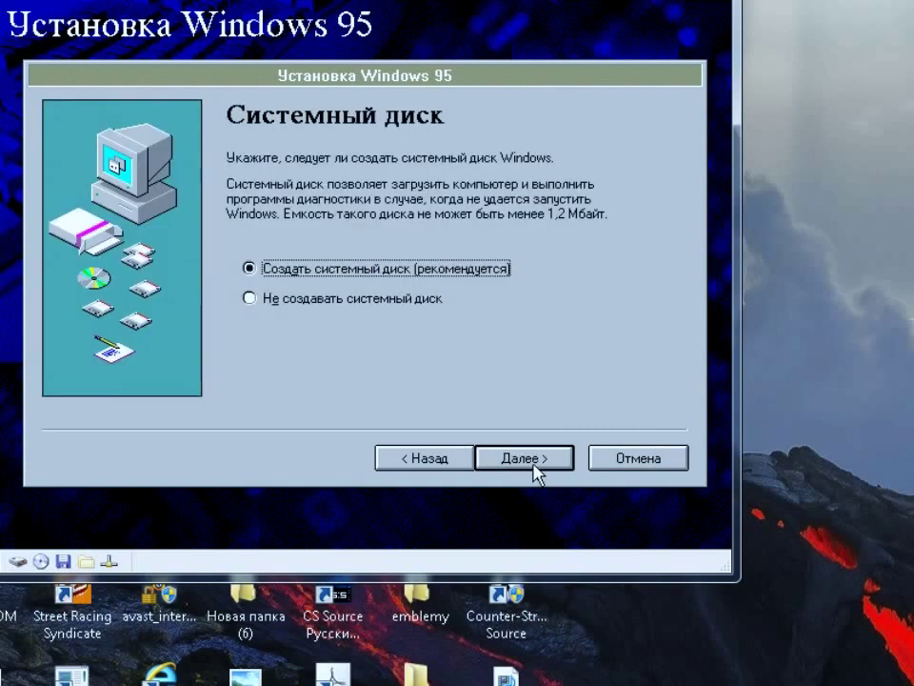
pyautogui.click(535, 465)
pyautogui.click(535, 465)
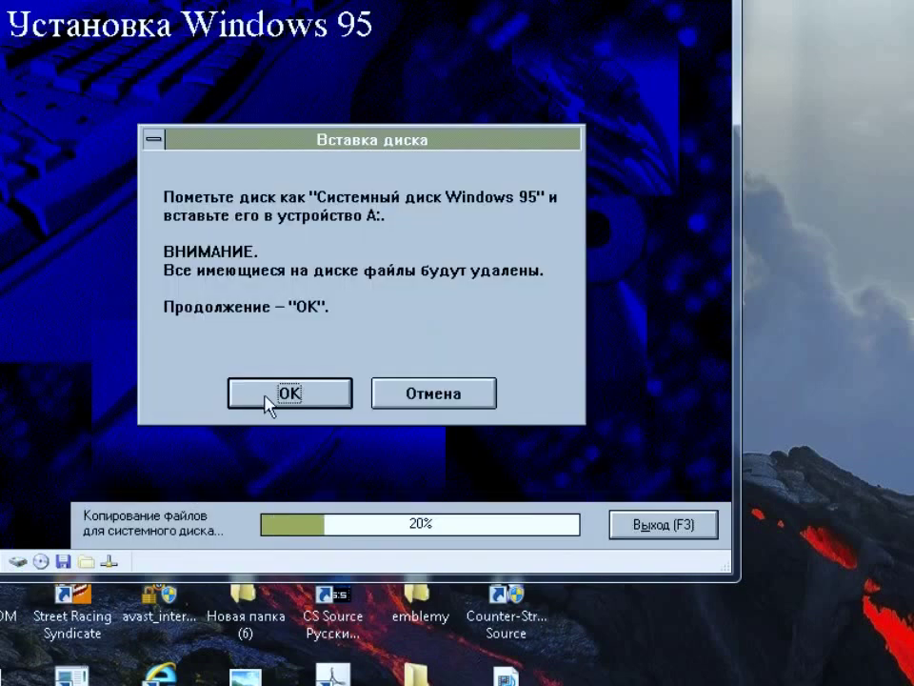
# Confirm the startup floppy and its completion, then finish Setup and restart the machine.
pyautogui.click(268, 396)
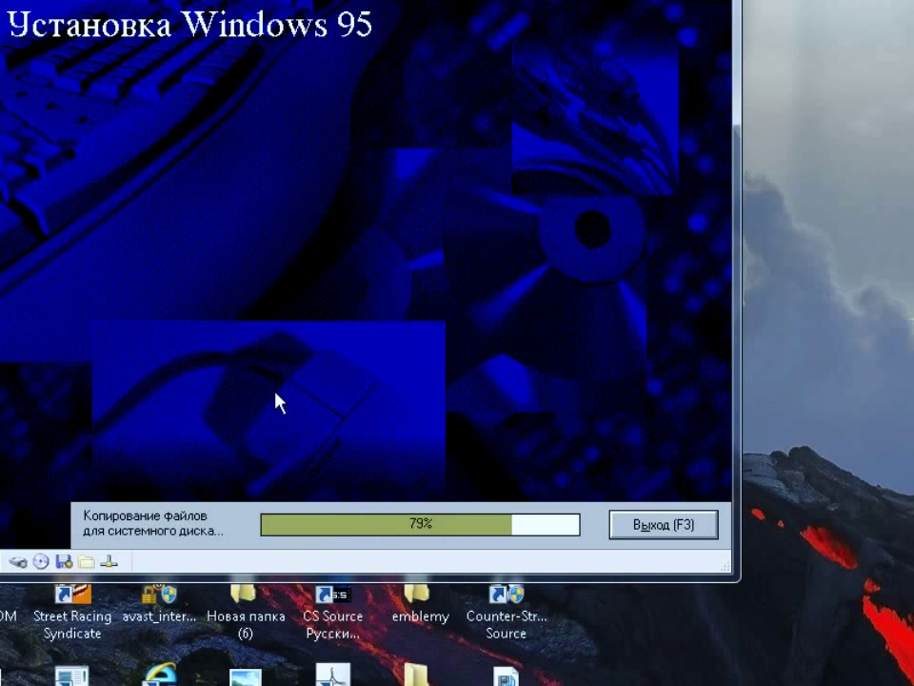
pyautogui.click(414, 327)
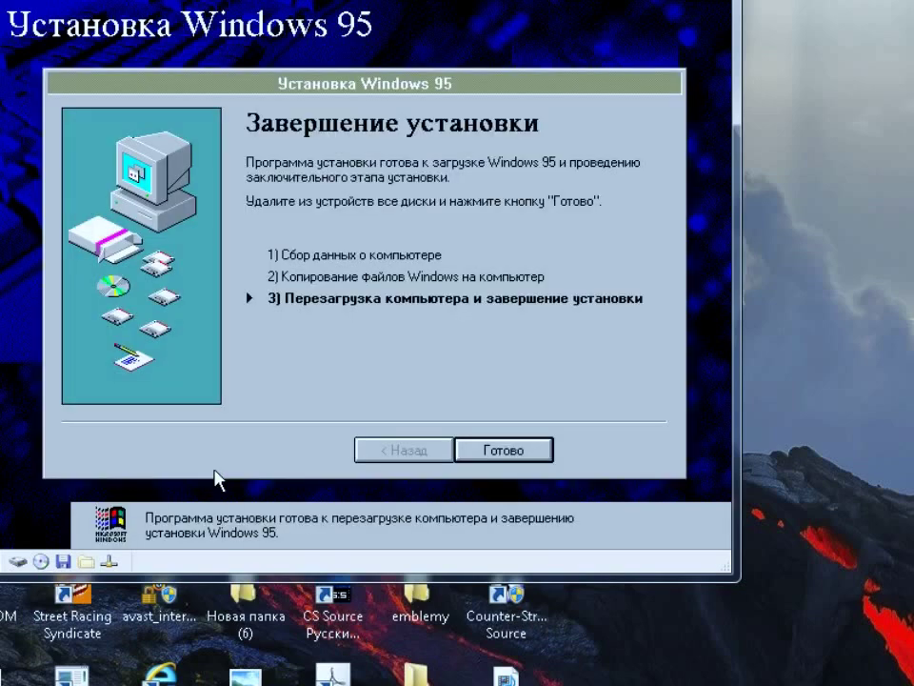
pyautogui.click(484, 454)
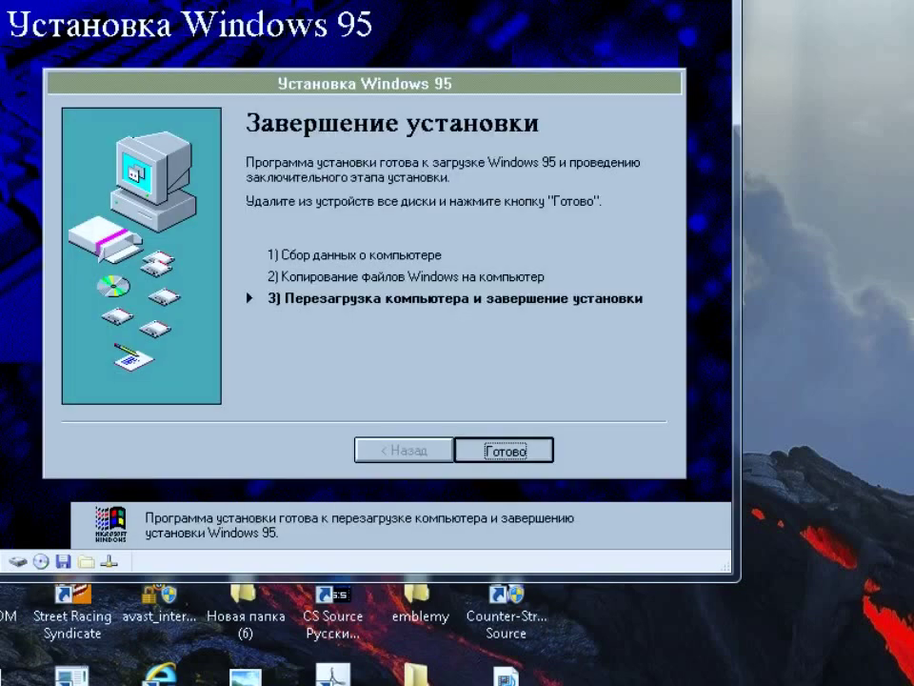
# Eject the floppy, skip the missing CD file and acknowledge the network naming notice.
pyautogui.rightClick(63, 559)
pyautogui.click(96, 602)
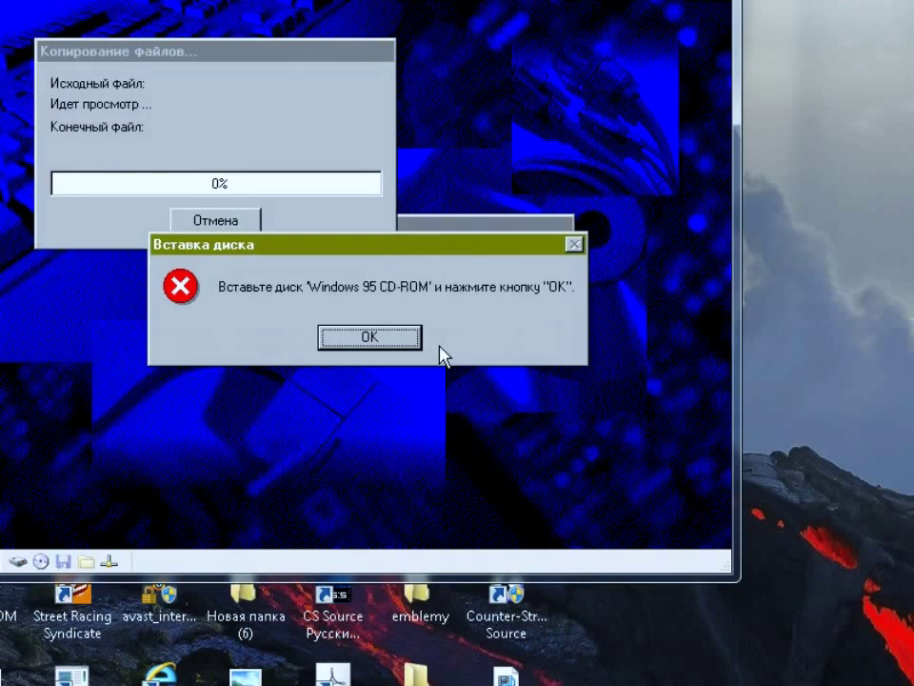
pyautogui.click(369, 337)
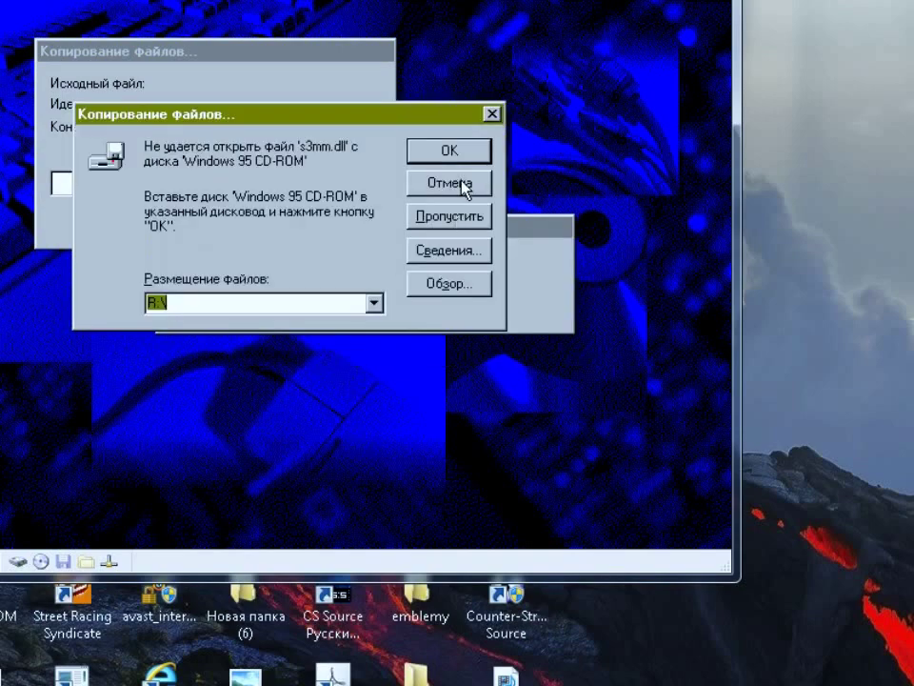
pyautogui.click(448, 182)
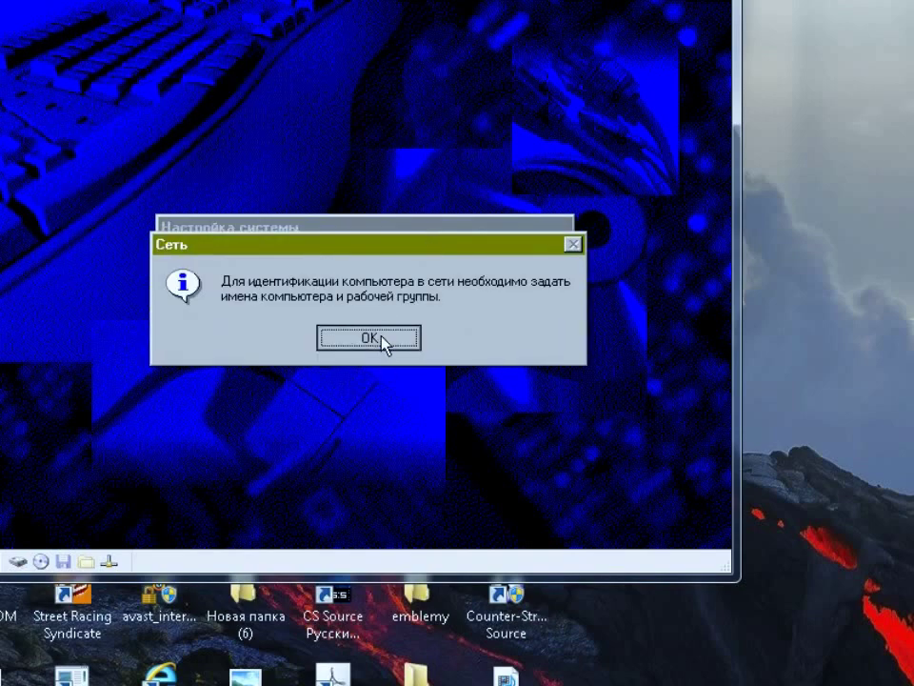
pyautogui.click(384, 341)
# Enter the workgroup name and close the network identification settings.
pyautogui.click(408, 250)
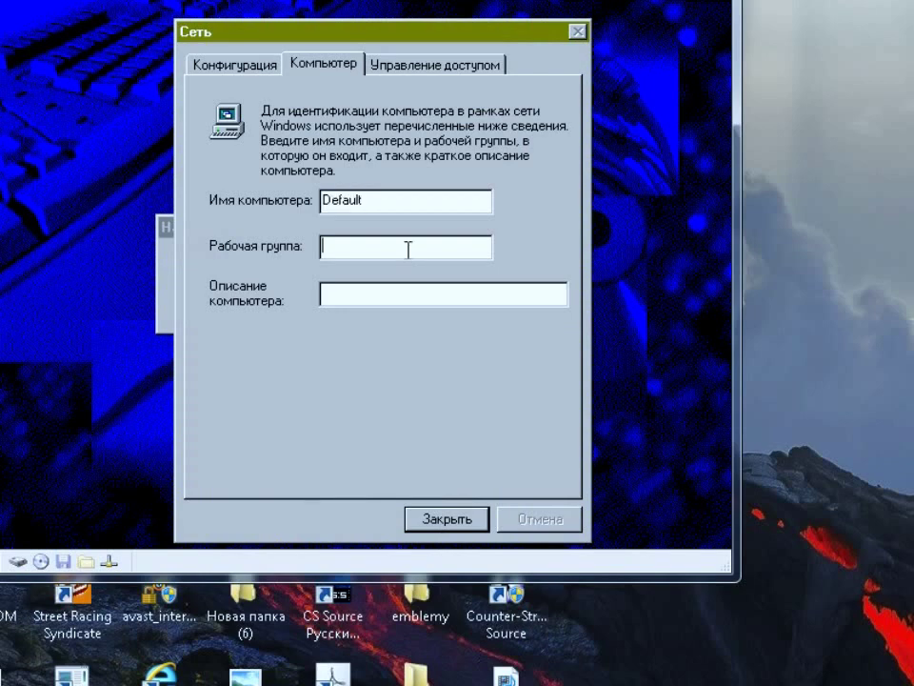
pyautogui.write('WORKGRO')
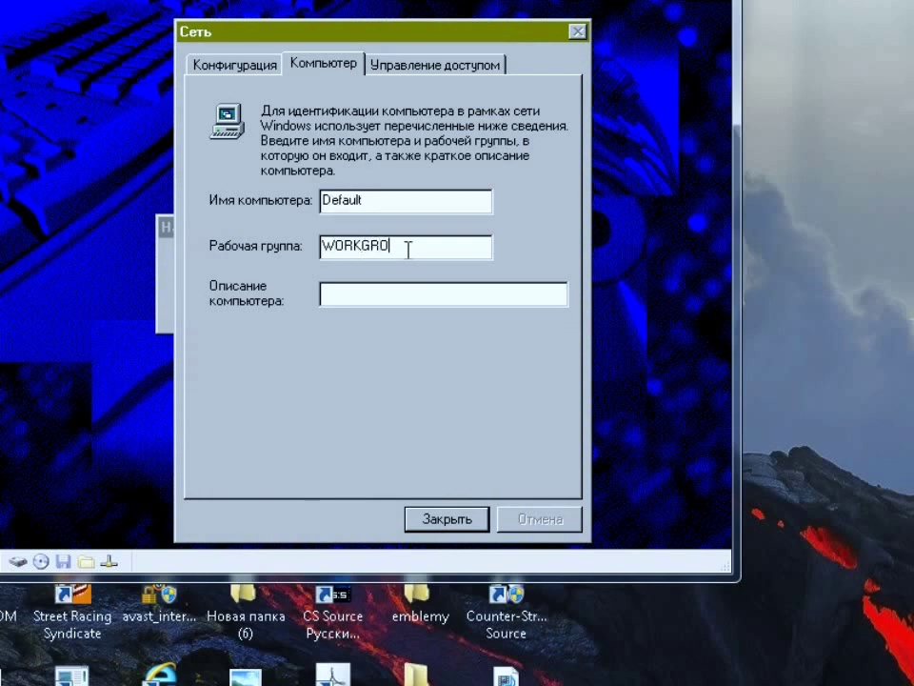
pyautogui.write('UP')
pyautogui.click(444, 522)
# Skip copying netapi.dll, keep the GMT+03:00 Moscow time zone and dismiss the final message.
pyautogui.click(355, 340)
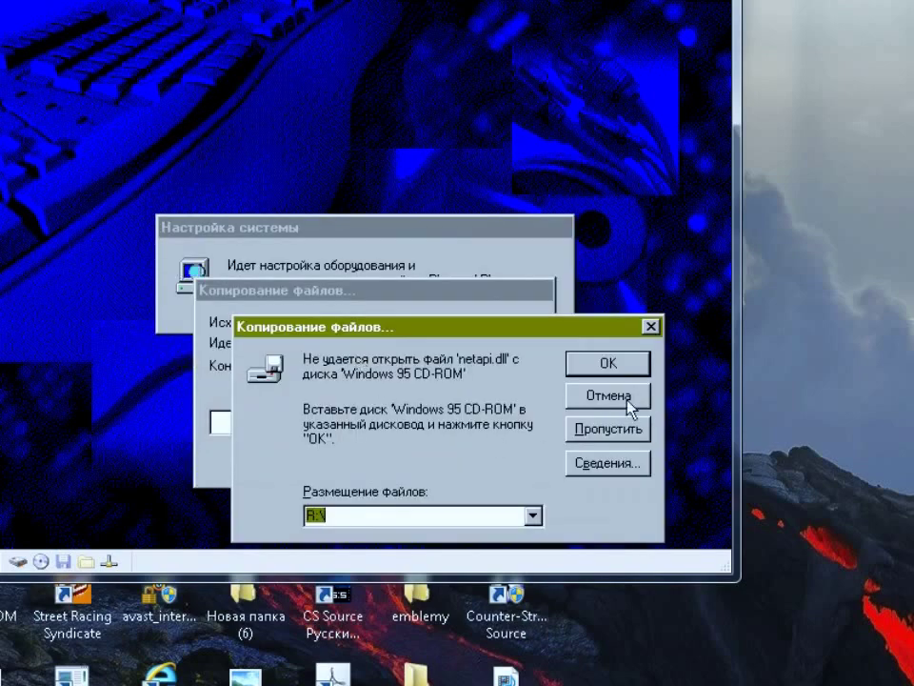
pyautogui.click(624, 398)
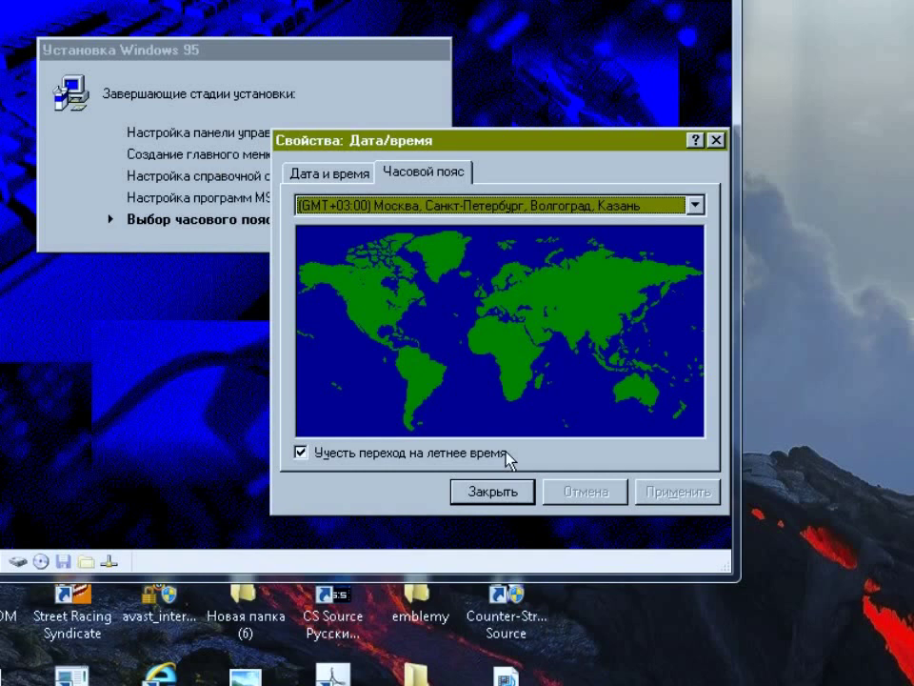
pyautogui.click(493, 491)
pyautogui.click(363, 362)
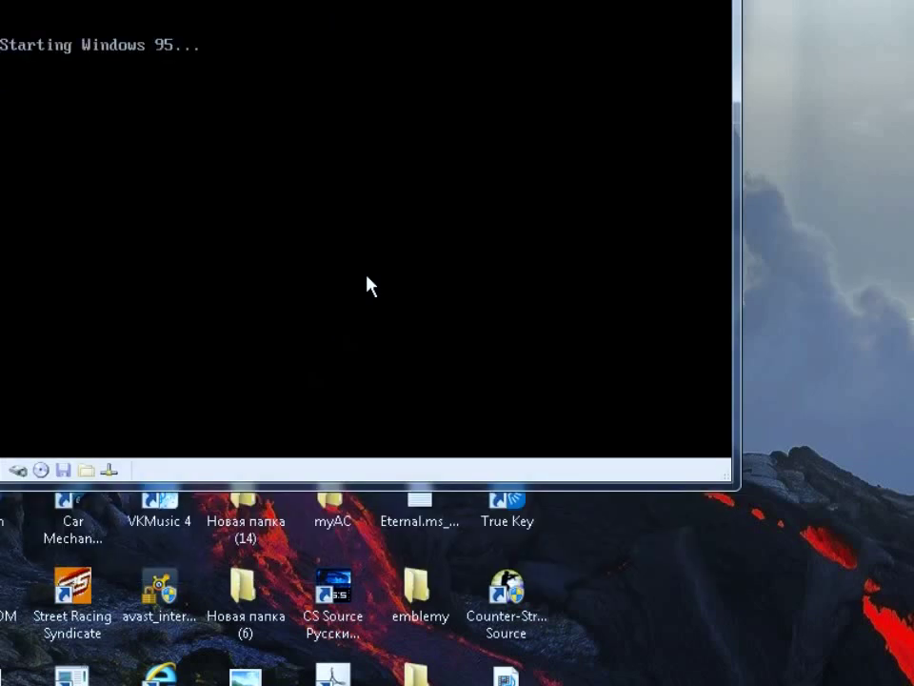
# Dismiss the VxD, NetWare and Microsoft Network errors, and skip copying s3mm.dll.
pyautogui.press('Return')
pyautogui.press('Return')
pyautogui.press('Return')
pyautogui.press('Return')
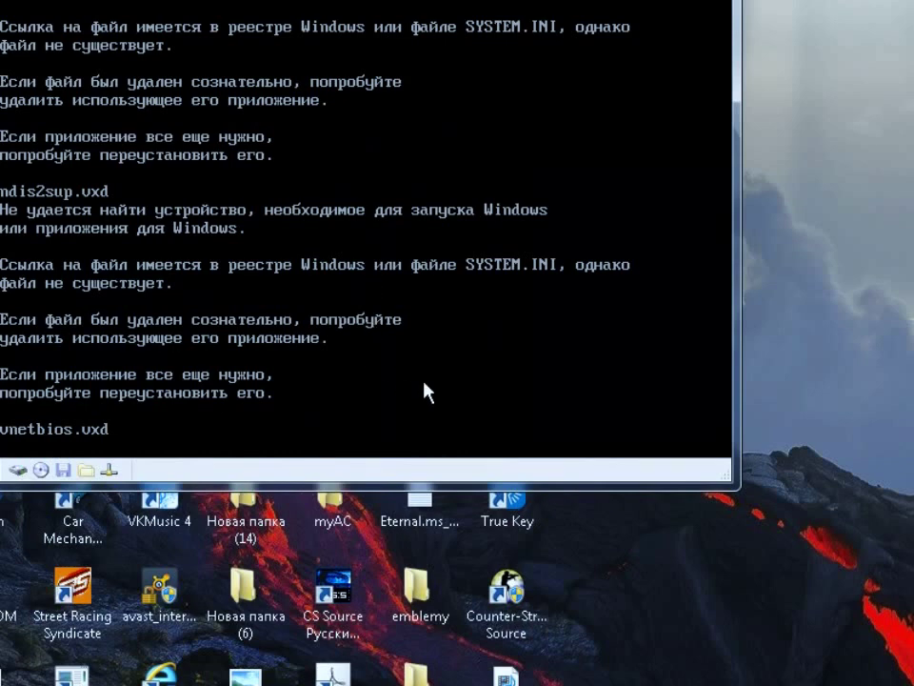
pyautogui.press('Return')
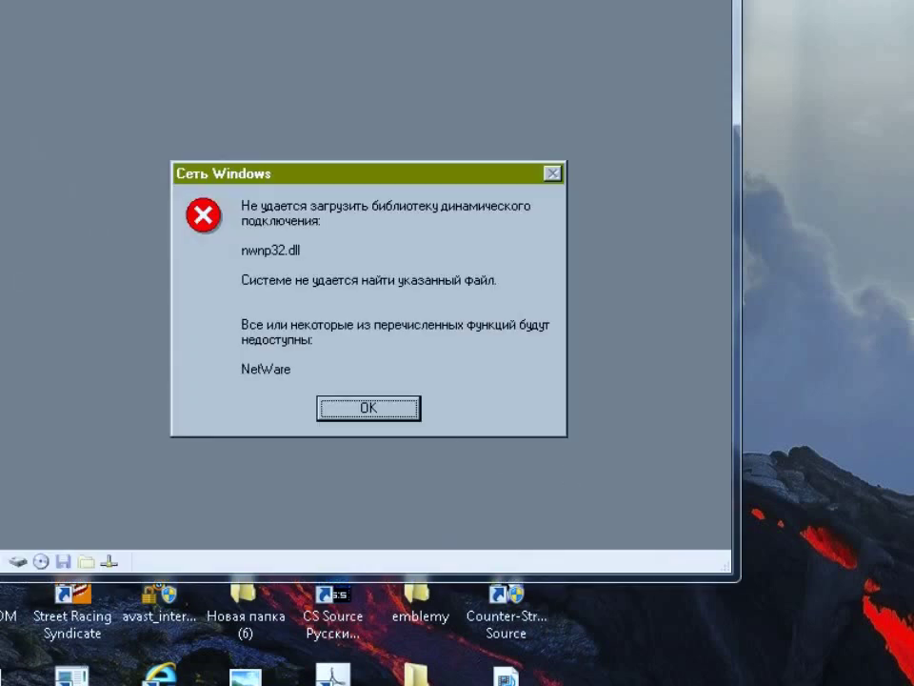
pyautogui.click(364, 413)
pyautogui.click(364, 414)
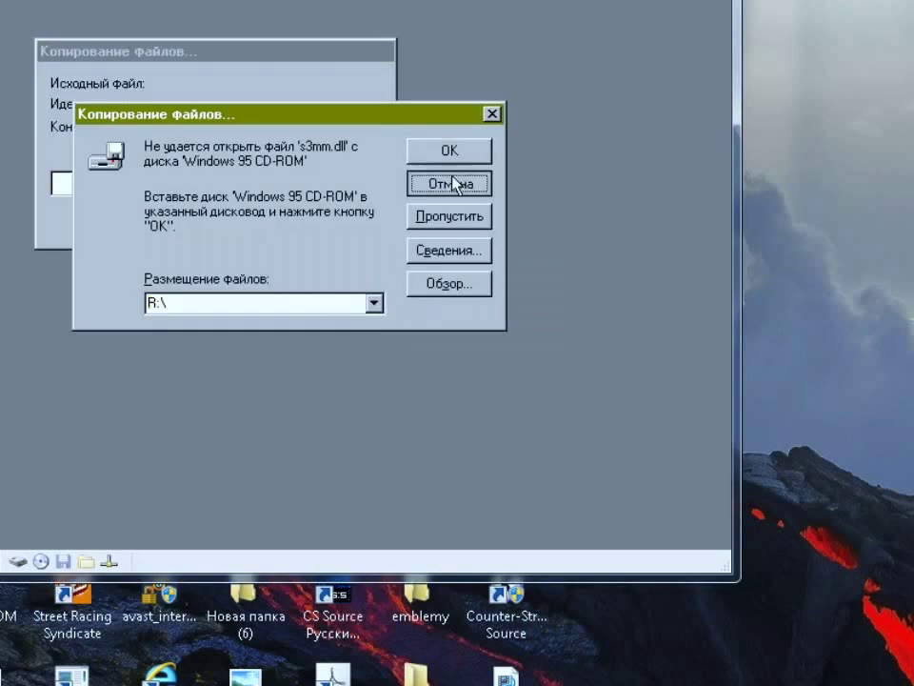
pyautogui.click(455, 183)
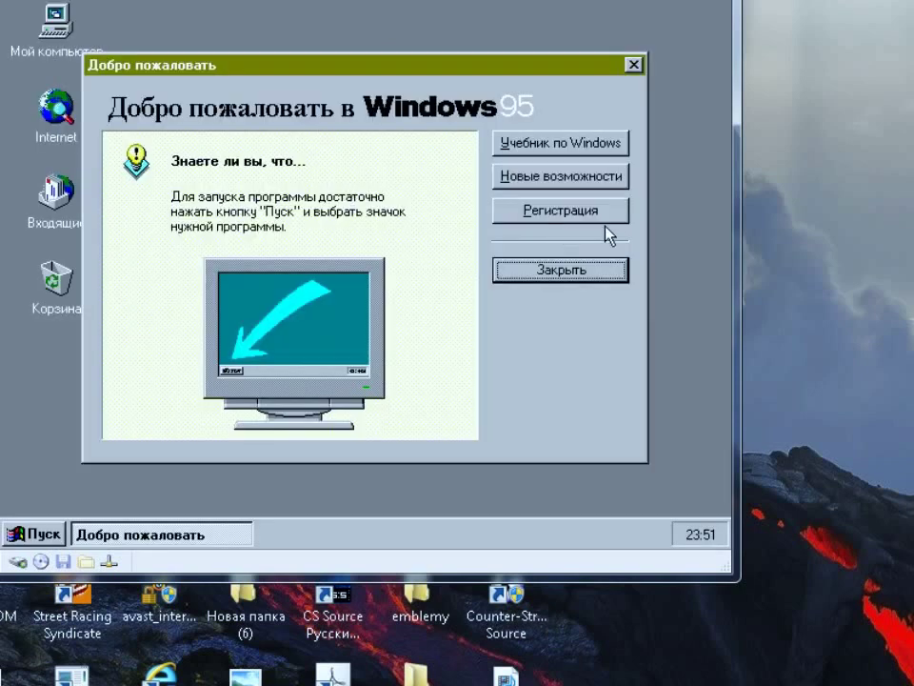
# Close the welcome screen and open Display Properties from the desktop.
pyautogui.click(560, 267)
pyautogui.click(34, 534)
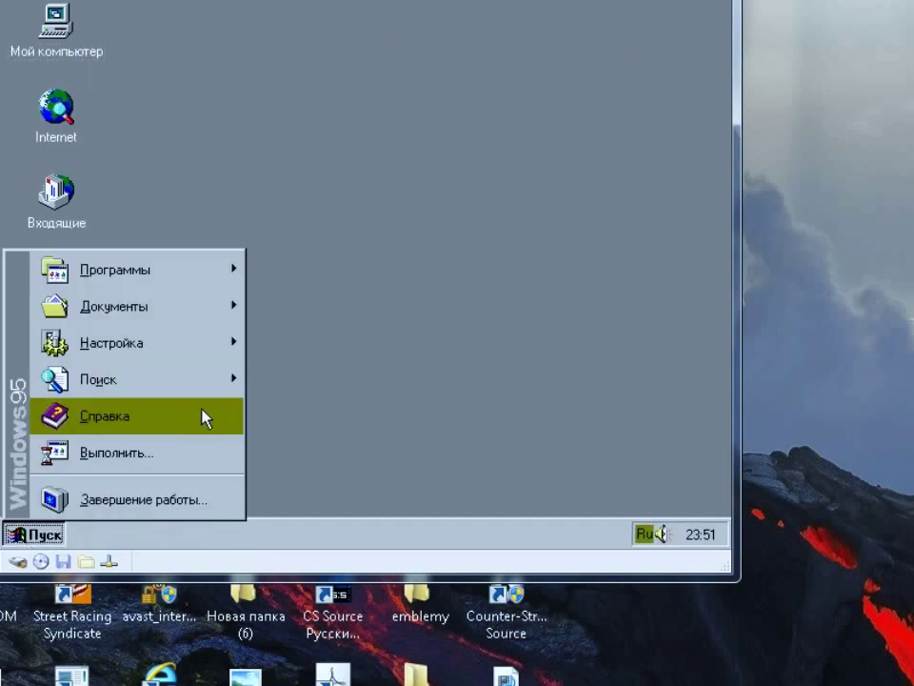
pyautogui.moveTo(200, 272)
pyautogui.moveTo(374, 344)
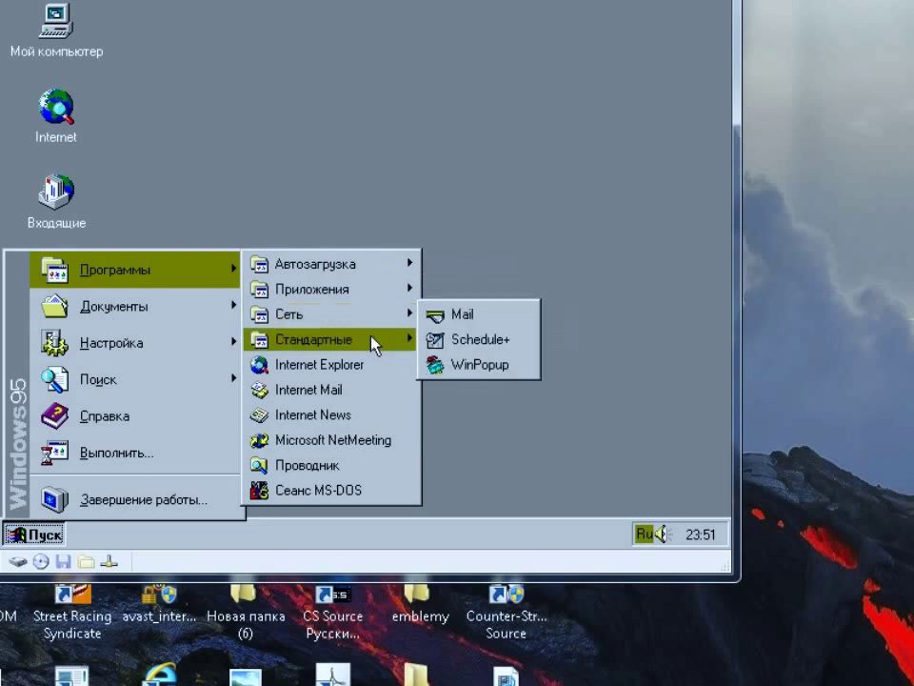
pyautogui.click(212, 113)
pyautogui.rightClick(220, 110)
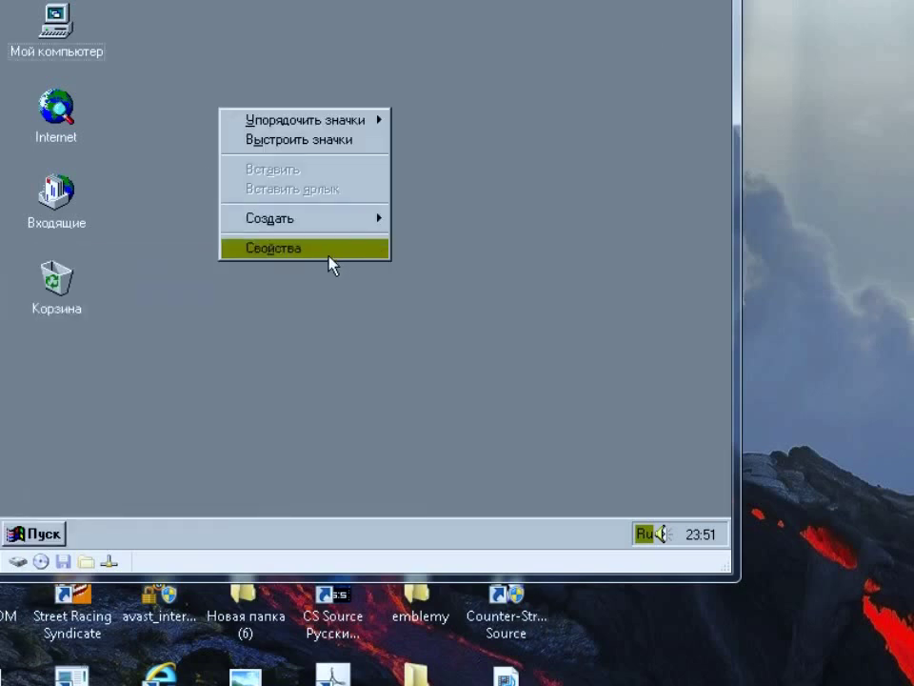
pyautogui.click(329, 255)
# Switch the display to High Color (16 разрядов) and apply it without restarting.
pyautogui.click(296, 50)
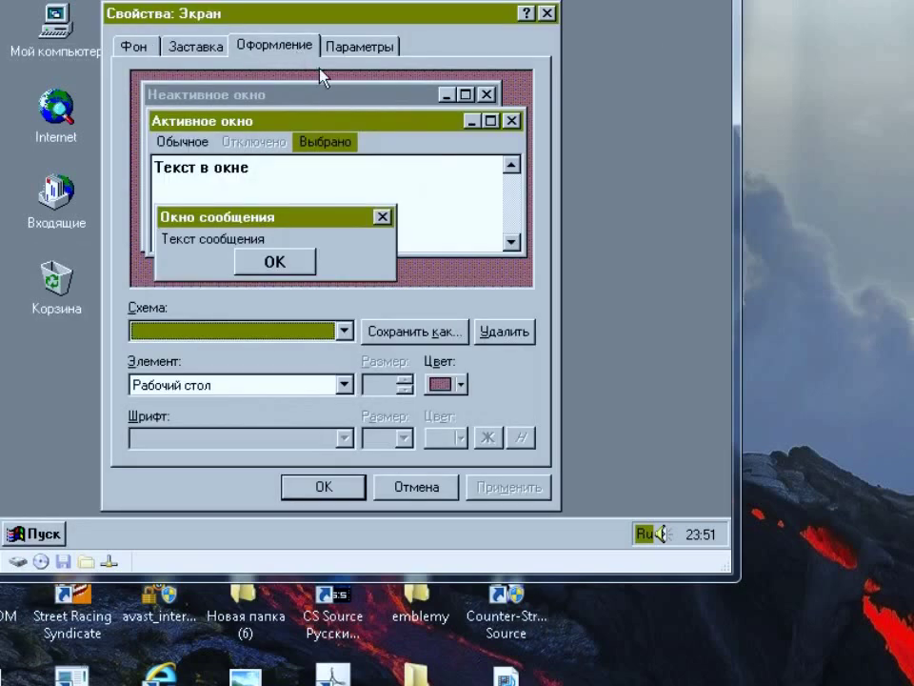
pyautogui.click(360, 46)
pyautogui.click(303, 299)
pyautogui.click(233, 343)
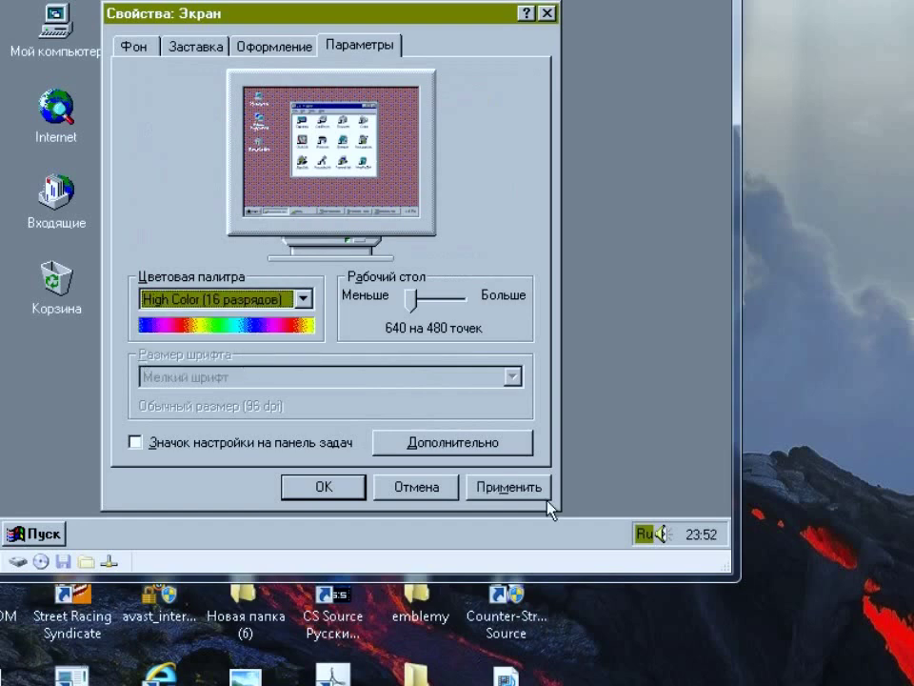
pyautogui.click(274, 44)
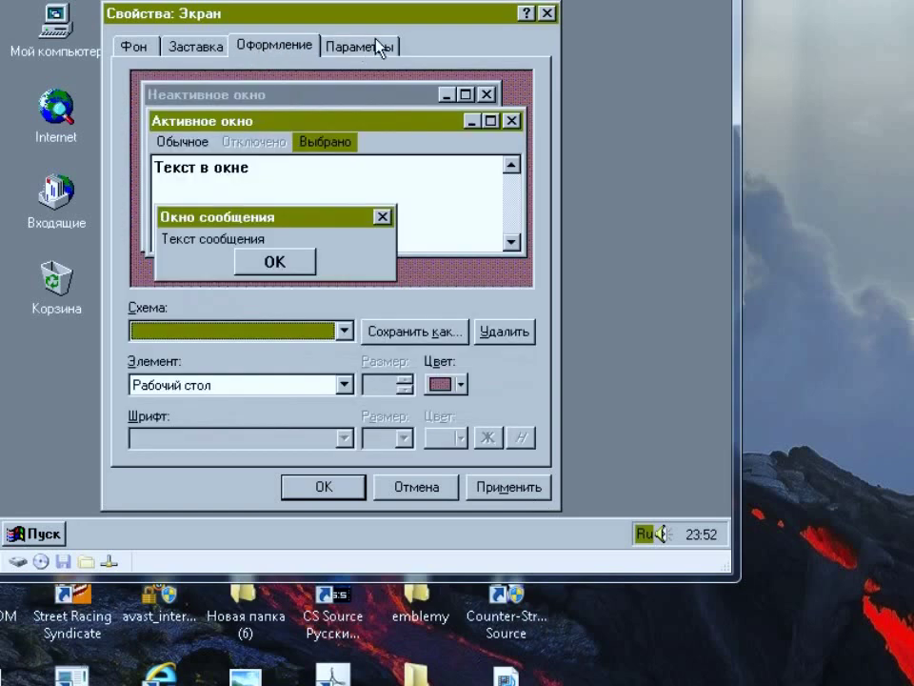
pyautogui.click(380, 48)
pyautogui.click(510, 487)
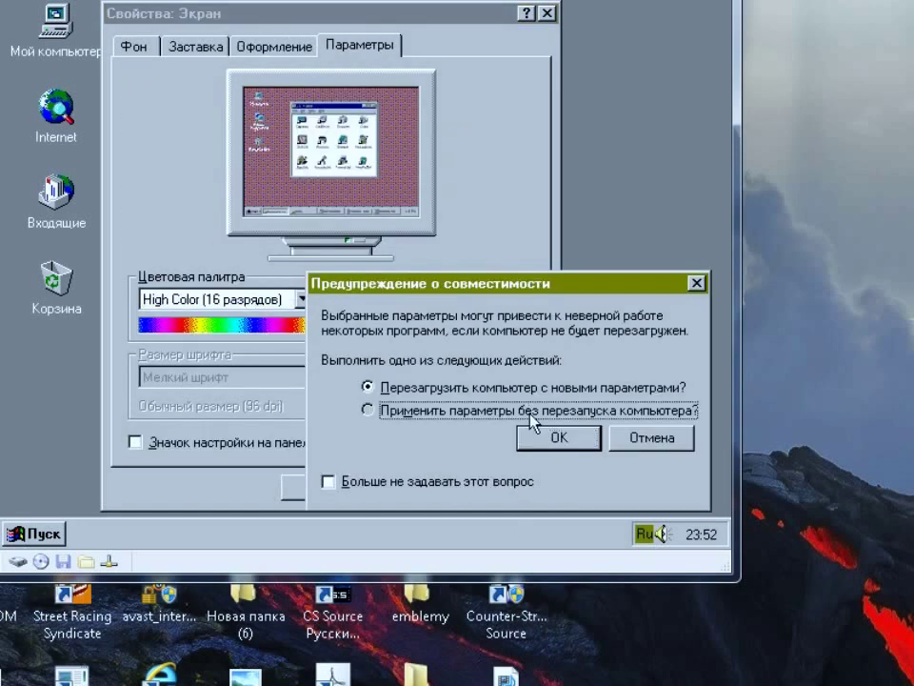
pyautogui.click(538, 436)
pyautogui.click(328, 352)
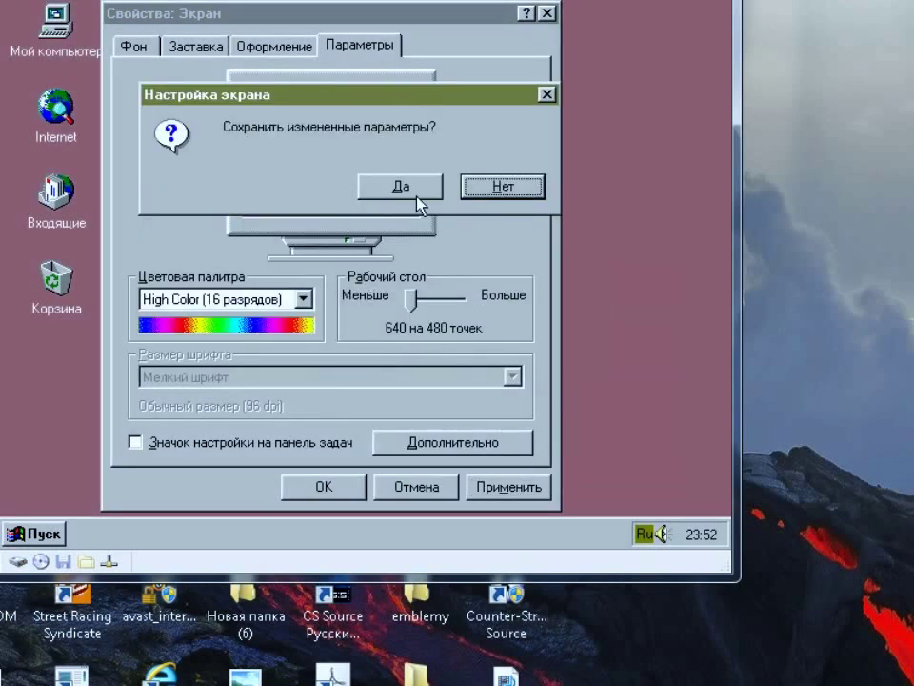
pyautogui.click(400, 187)
# Preview the Установка, Треугольники, Пузырьки, Орнамент and Колечки wallpapers.
pyautogui.click(217, 48)
pyautogui.click(141, 48)
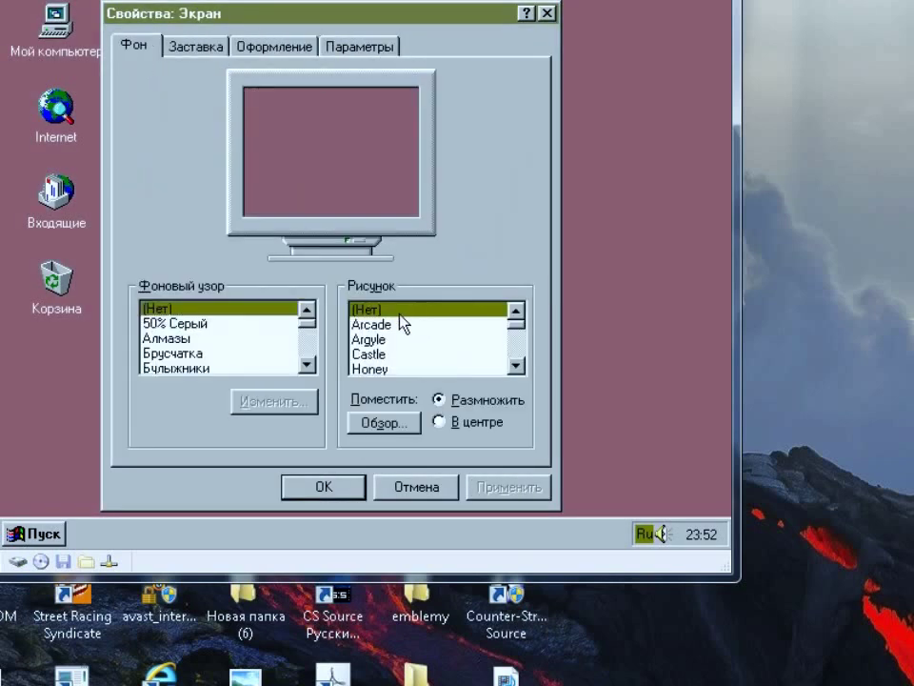
pyautogui.press('Down')
pyautogui.press('Down')
pyautogui.press('Down')
pyautogui.press('Down')
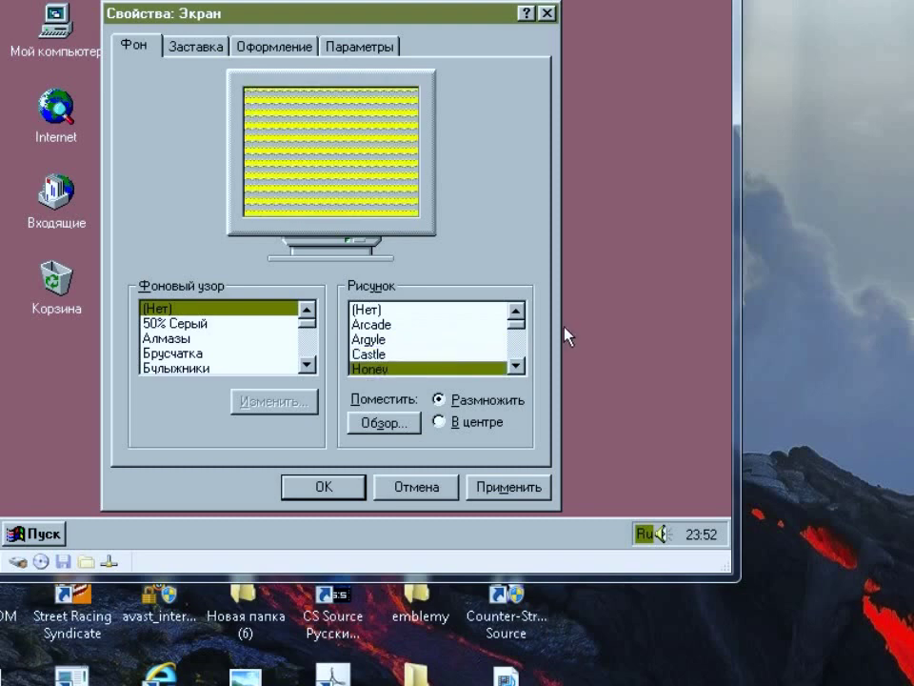
pyautogui.moveTo(515, 324); pyautogui.dragTo(517, 360)
pyautogui.click(392, 339)
pyautogui.click(394, 324)
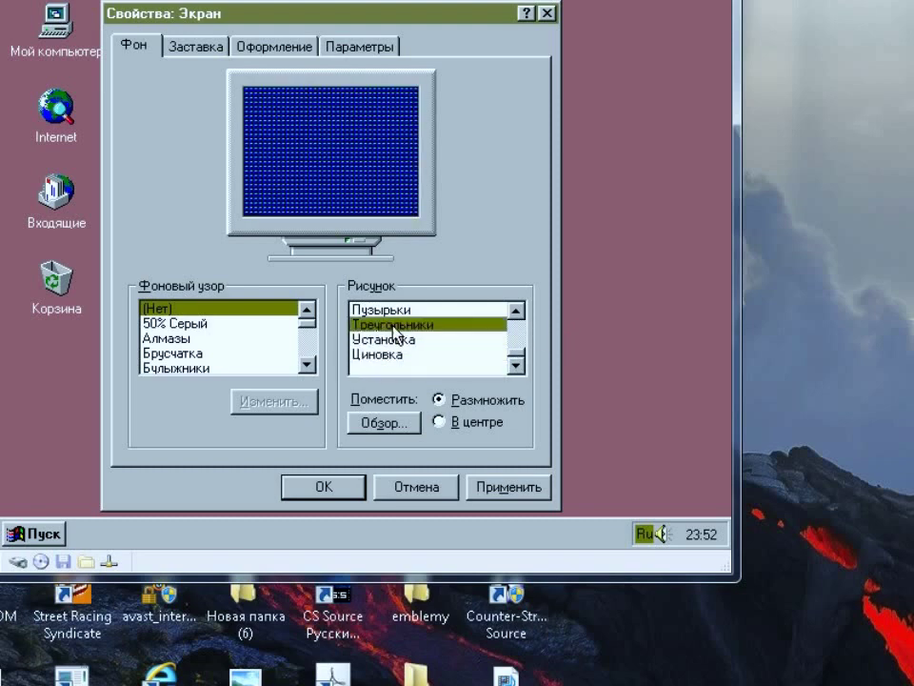
pyautogui.click(370, 313)
pyautogui.scroll(3, 516, 315)
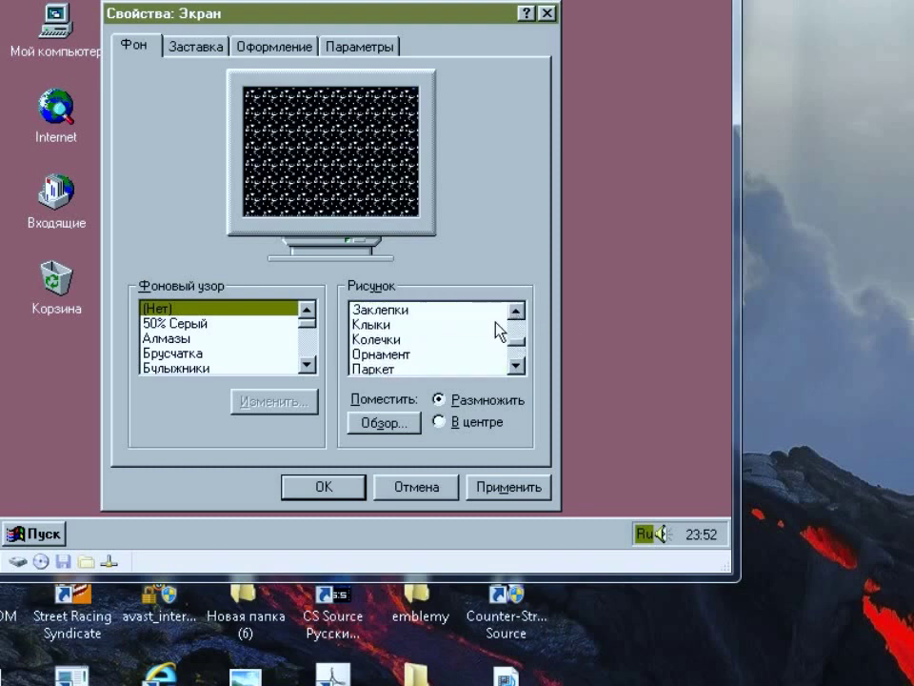
pyautogui.click(498, 354)
pyautogui.click(500, 339)
pyautogui.click(515, 311)
pyautogui.click(515, 310)
pyautogui.click(516, 311)
pyautogui.click(516, 311)
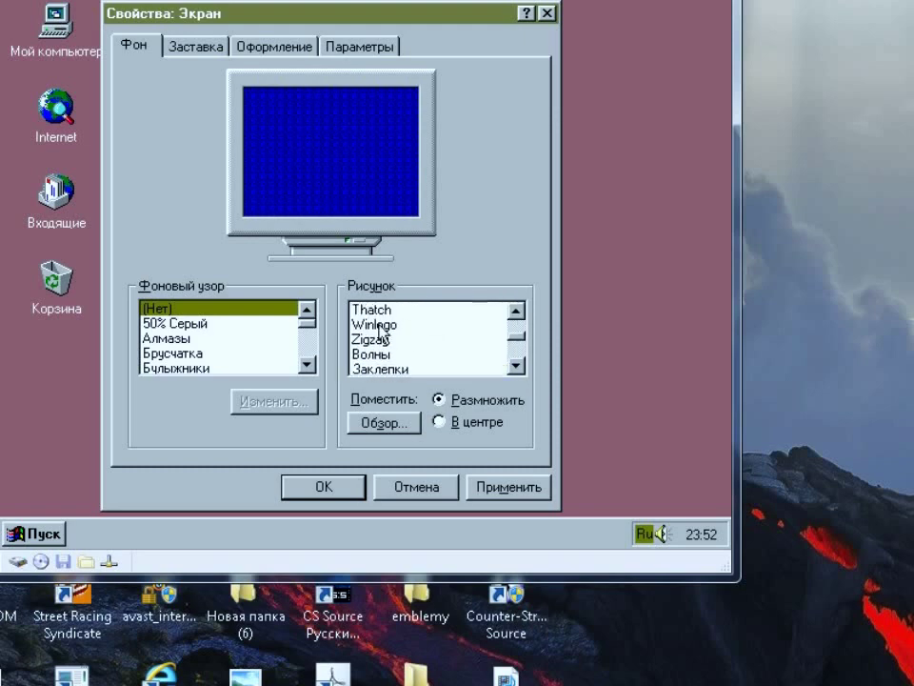
# Set Winlogo as the centred wallpaper, apply it and close Display Properties.
pyautogui.click(383, 327)
pyautogui.click(440, 421)
pyautogui.click(505, 487)
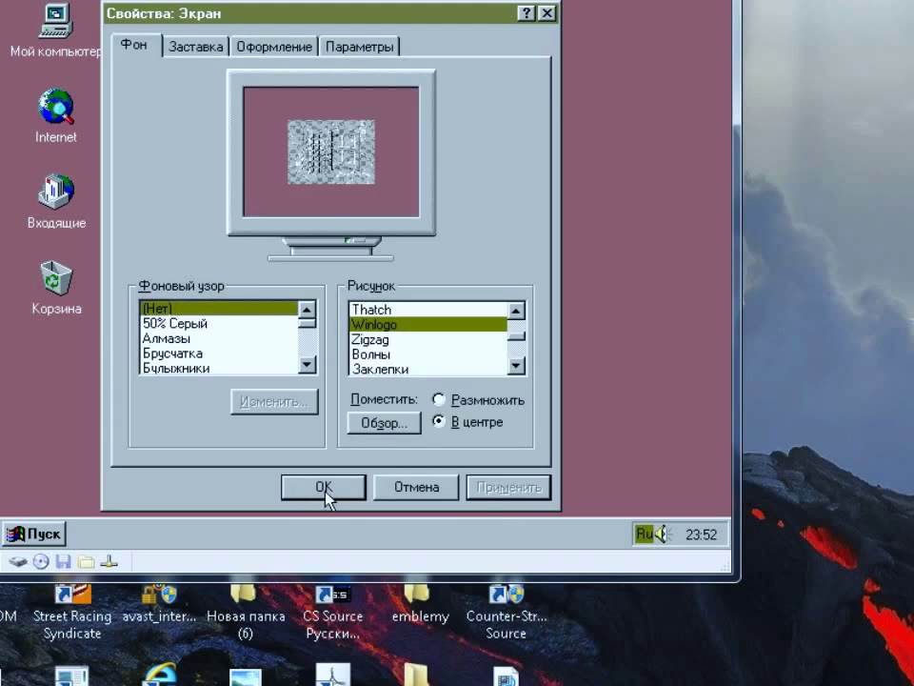
pyautogui.click(323, 487)
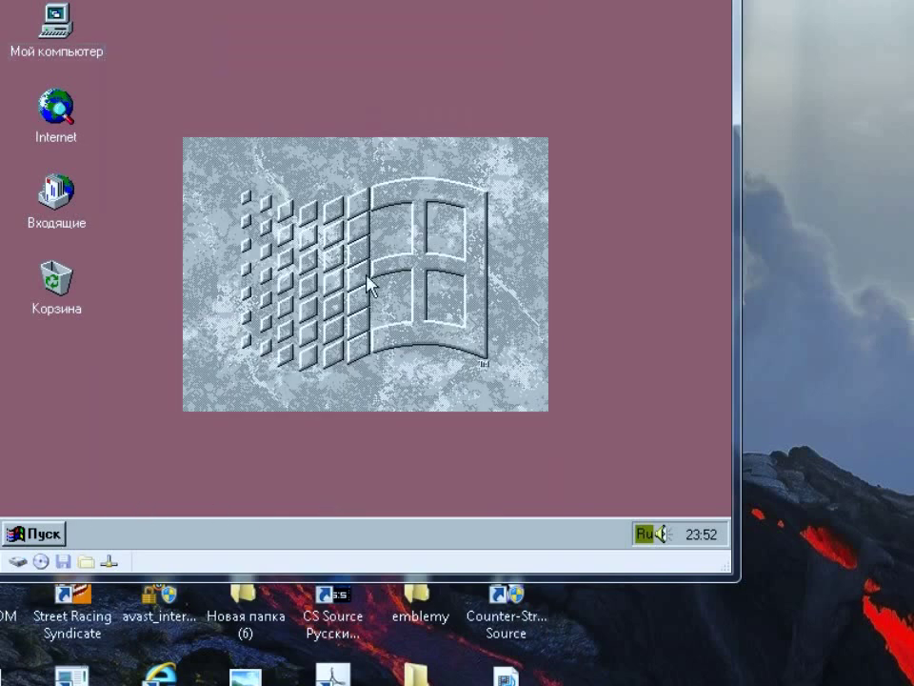
pyautogui.rightClick(41, 561)
# Swap in the new disc image, launch Windows 98 SE Setup and accept the licence.
pyautogui.click(120, 613)
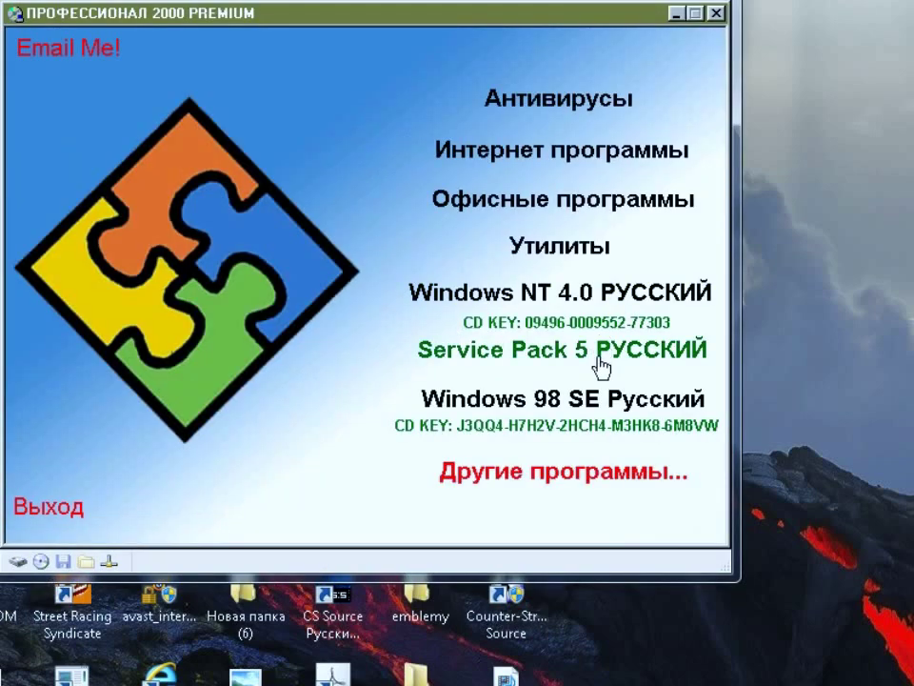
pyautogui.click(591, 416)
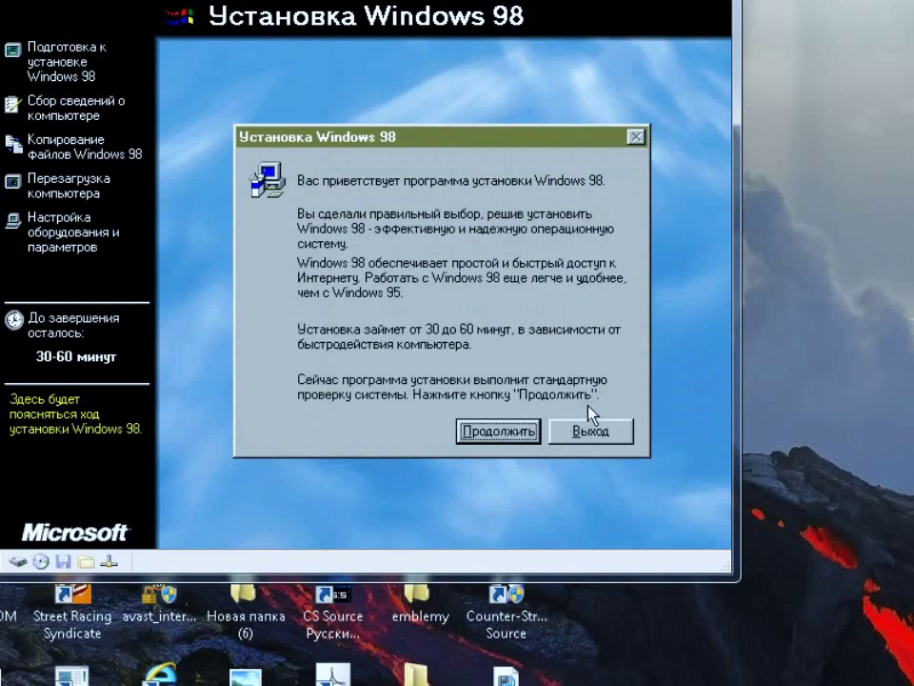
pyautogui.click(491, 437)
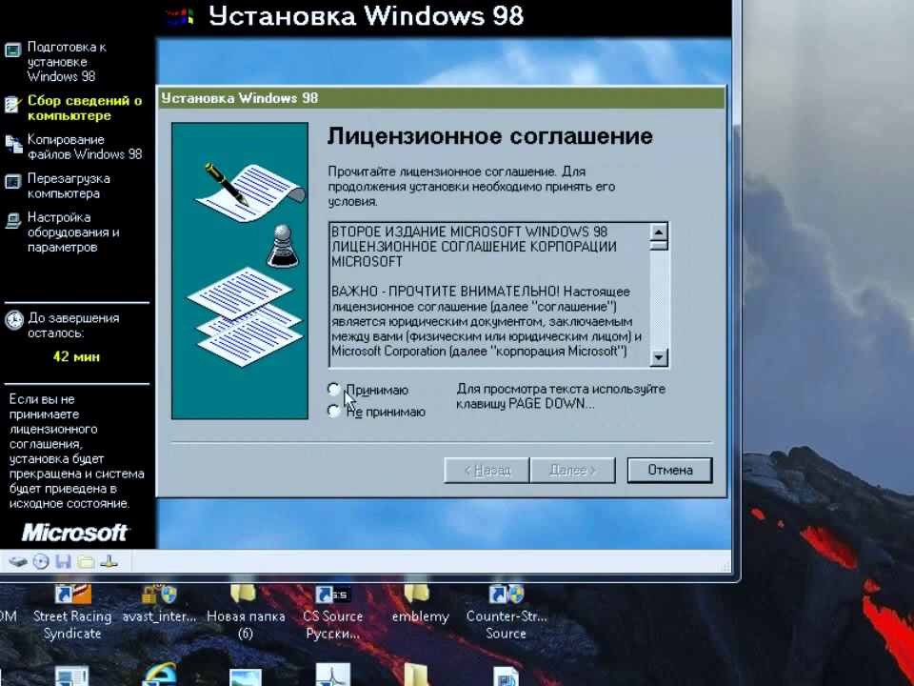
pyautogui.click(384, 391)
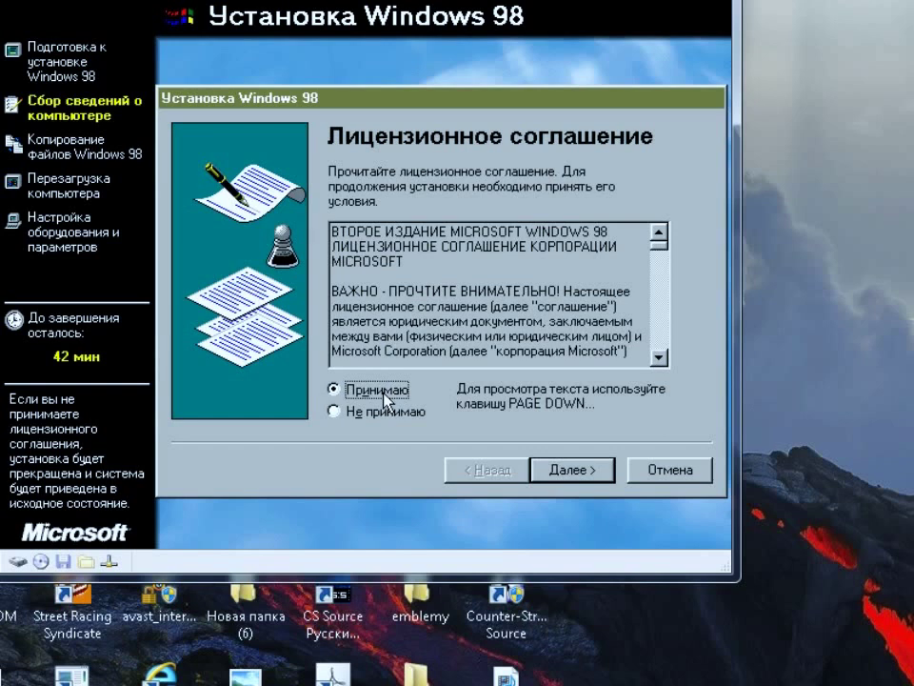
# Enter the Windows 98 product key, correcting its last block, and continue.
pyautogui.click(571, 468)
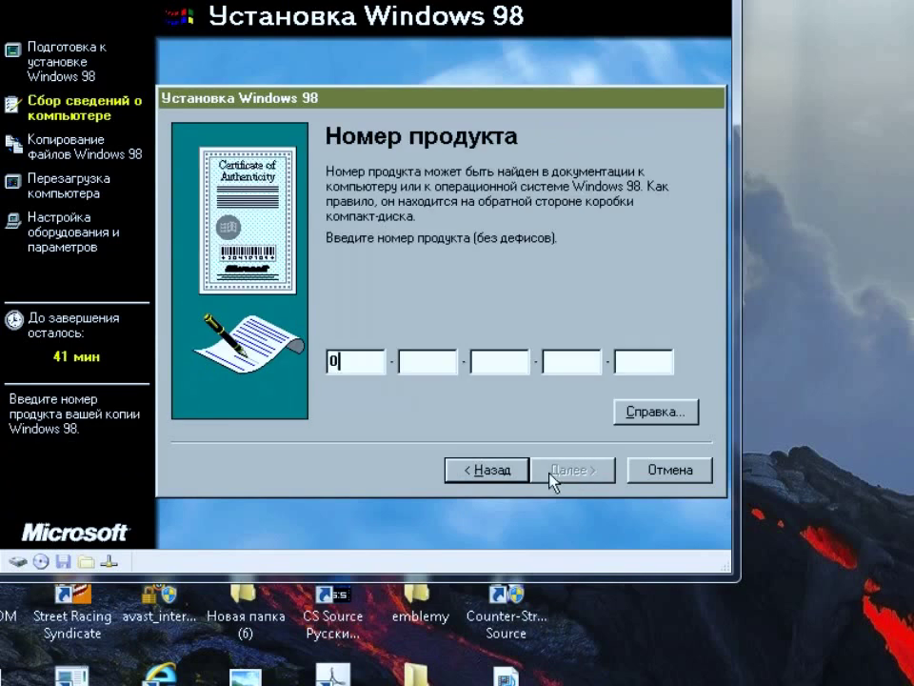
pyautogui.press('BackSpace')
pyautogui.press('BackSpace')
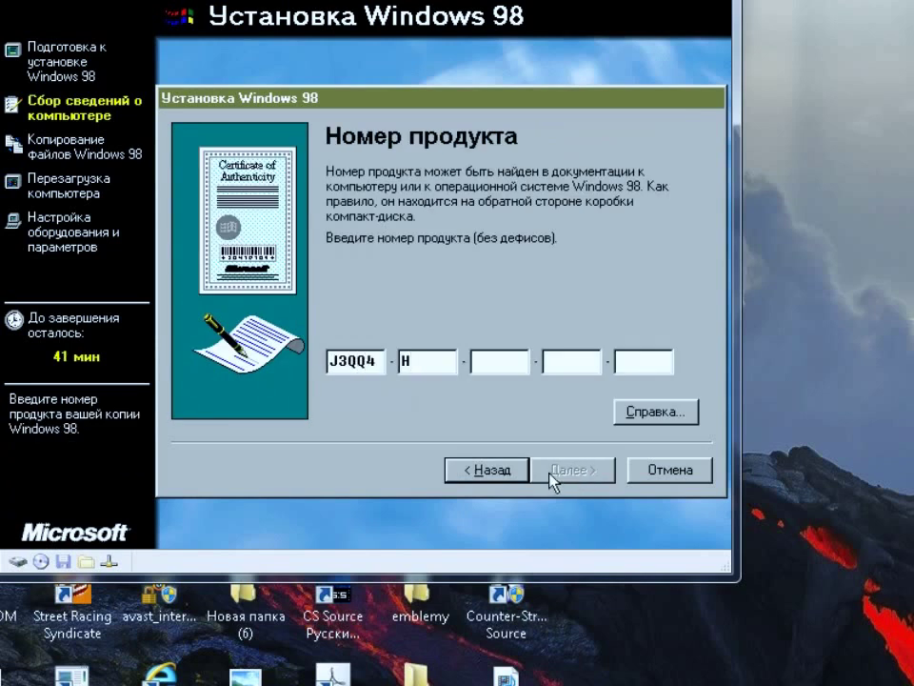
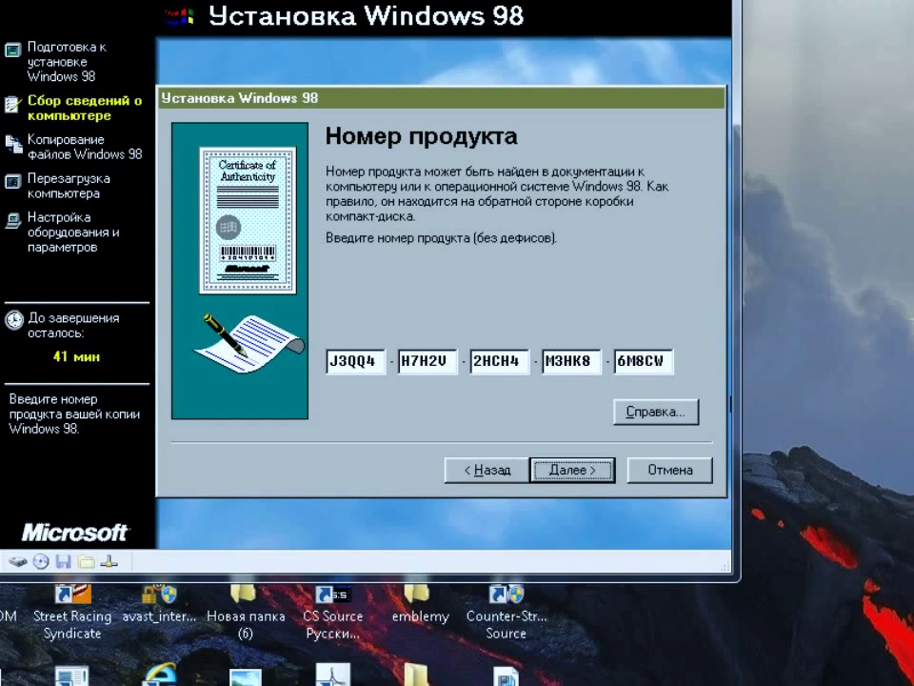
pyautogui.press('BackSpace')
pyautogui.press('BackSpace')
pyautogui.press('BackSpace')
pyautogui.press('BackSpace')
pyautogui.click(576, 468)
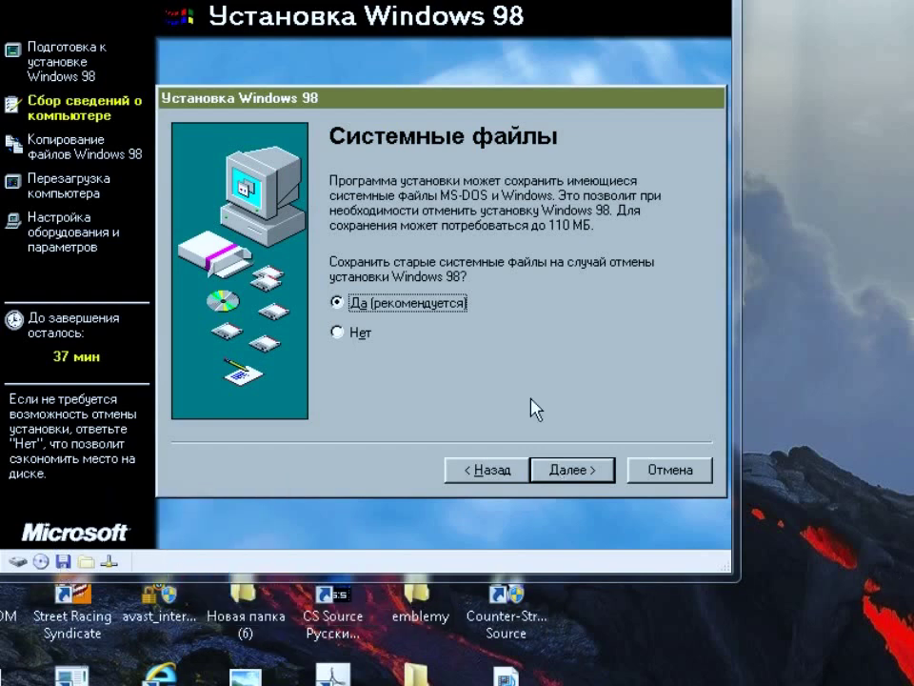
# Keep old system files, choose Россия, create the boot disk and start copying files.
pyautogui.click(560, 474)
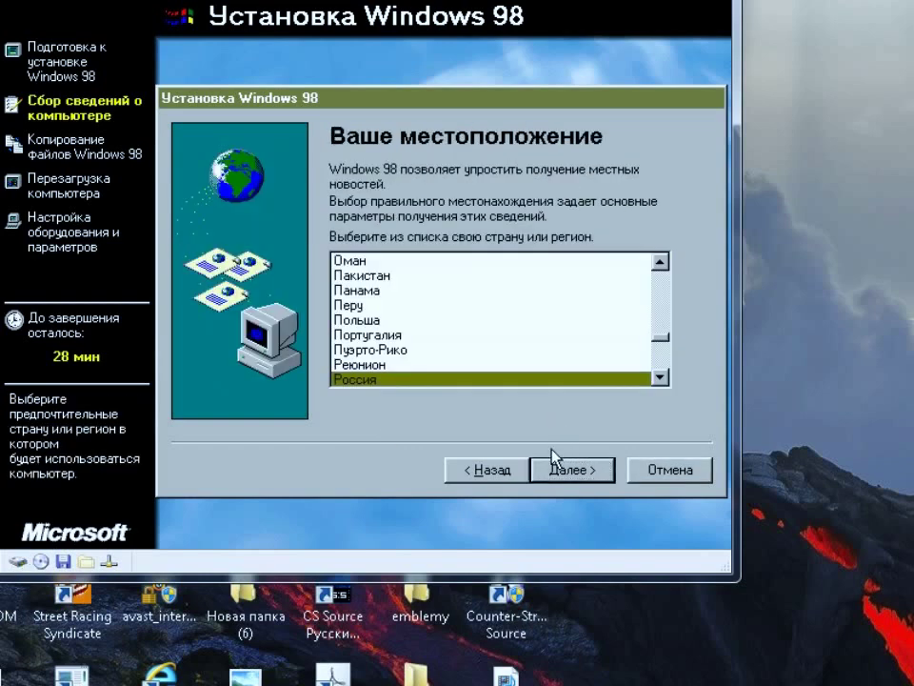
pyautogui.click(571, 474)
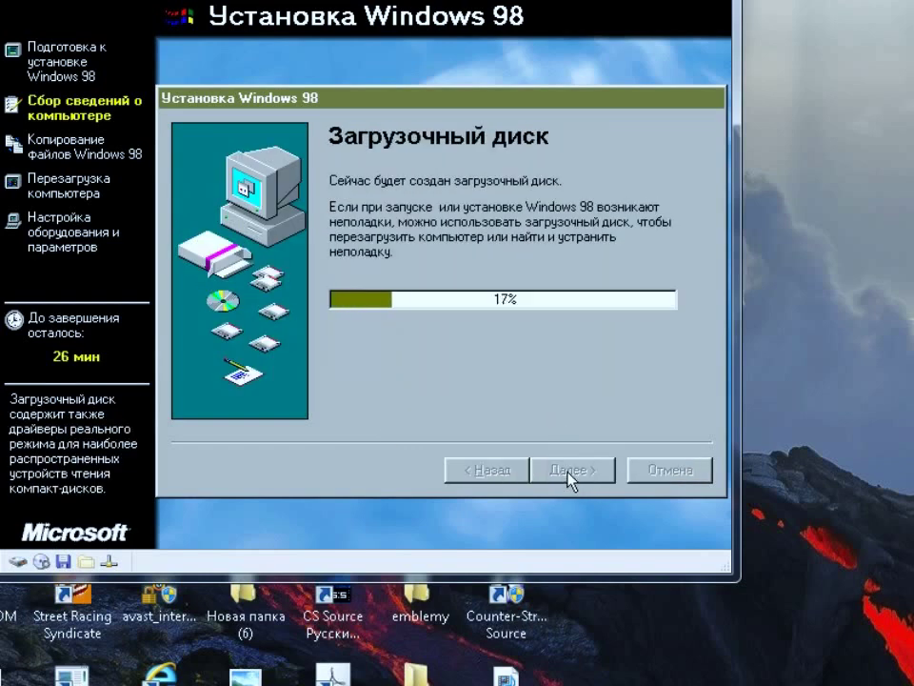
pyautogui.click(467, 355)
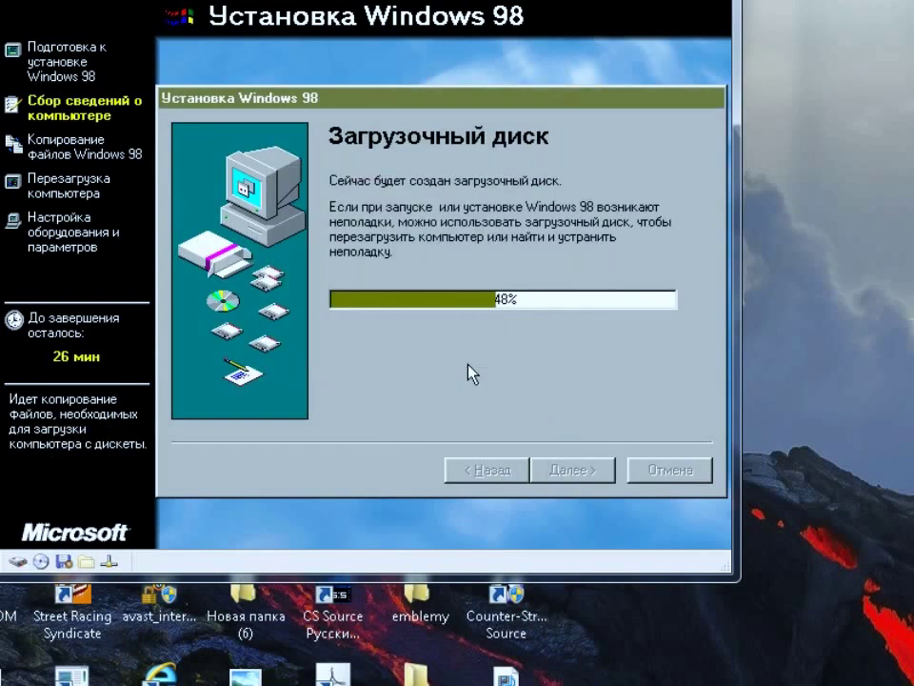
pyautogui.click(404, 326)
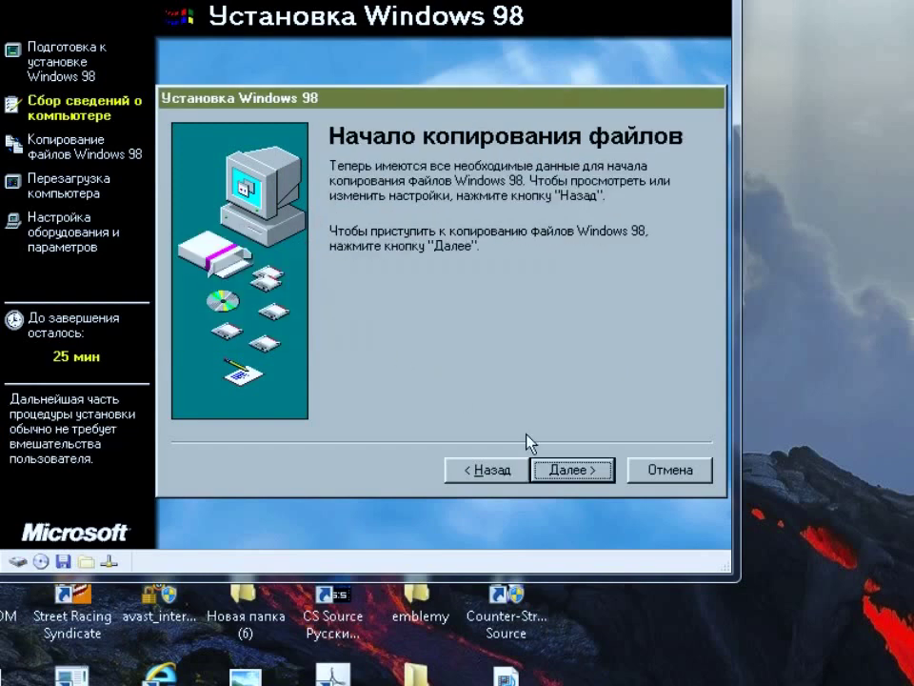
pyautogui.click(563, 476)
pyautogui.click(63, 561)
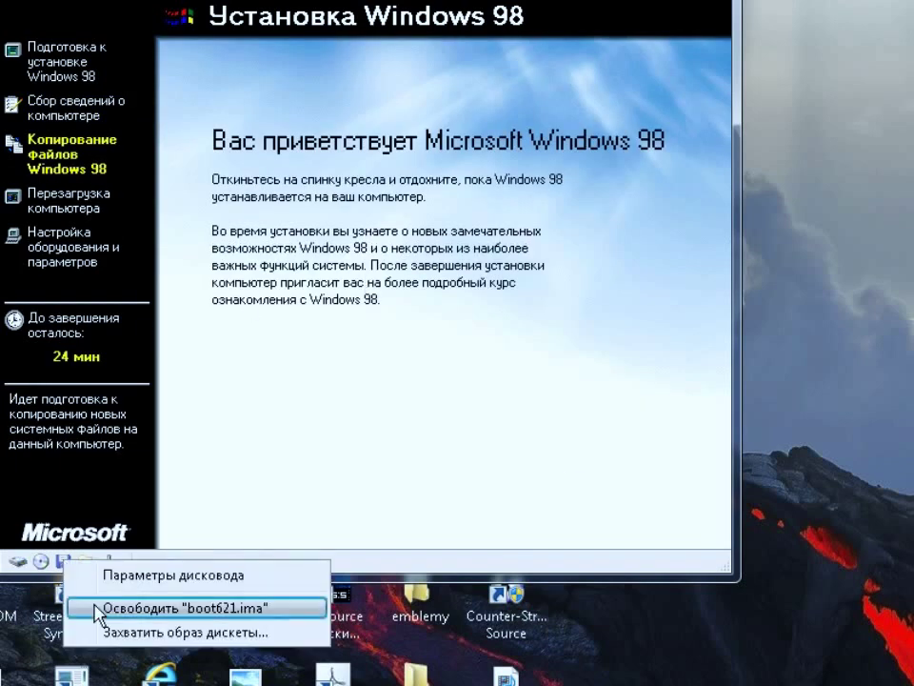
# Eject the boot621.ima floppy image from the virtual drive.
pyautogui.click(96, 606)
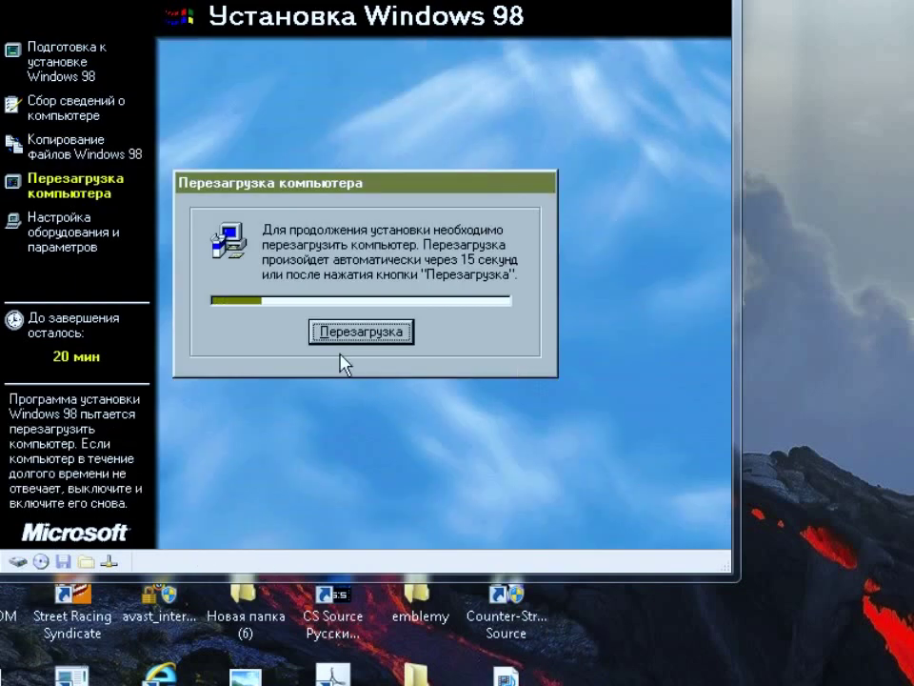
# Restart the virtual machine and eject the NTWKS40RU2P.iso disc image from the virtual drive.
pyautogui.click(315, 336)
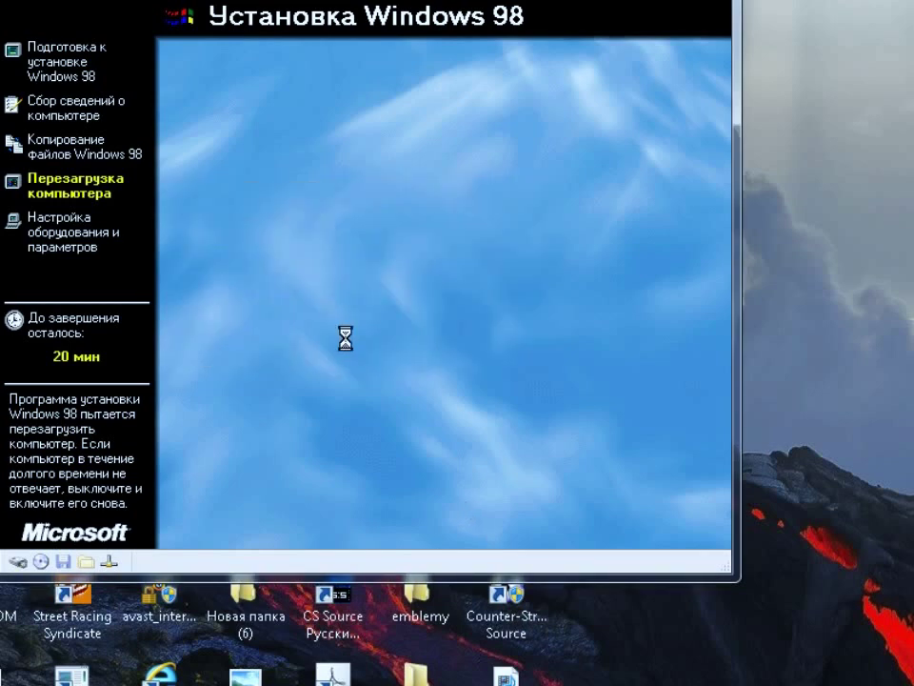
pyautogui.click(40, 561)
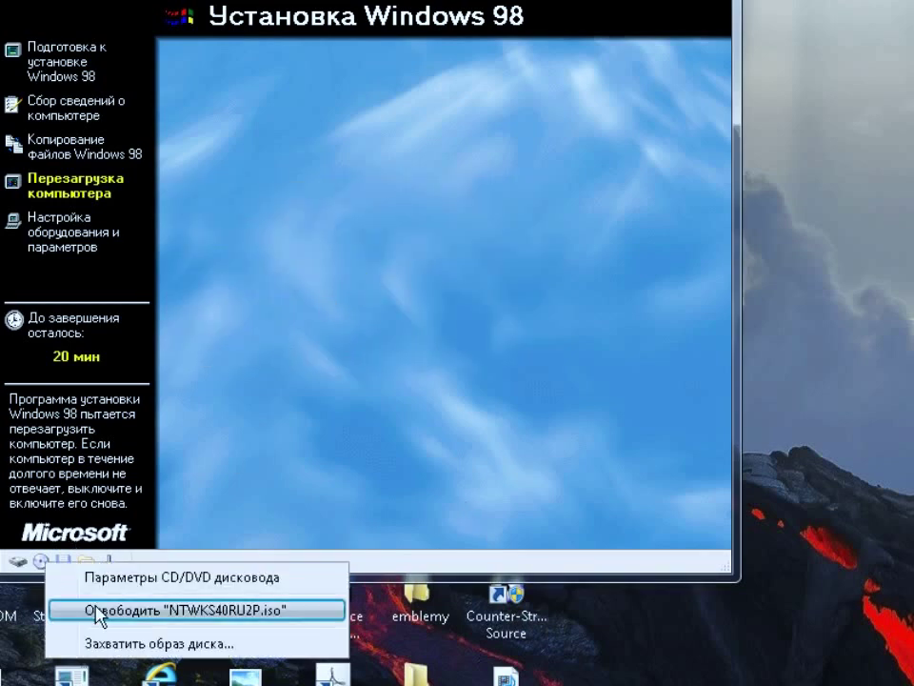
pyautogui.click(621, 649)
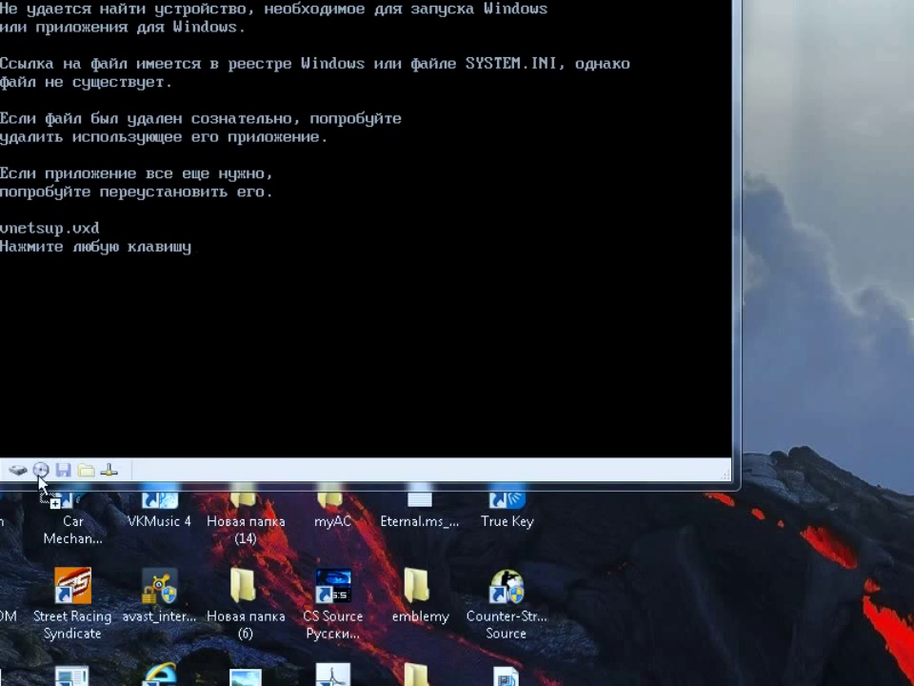
# Dismiss the vnetsup.vxd error so Windows 98 Setup continues to its restart prompt.
pyautogui.press('Return')
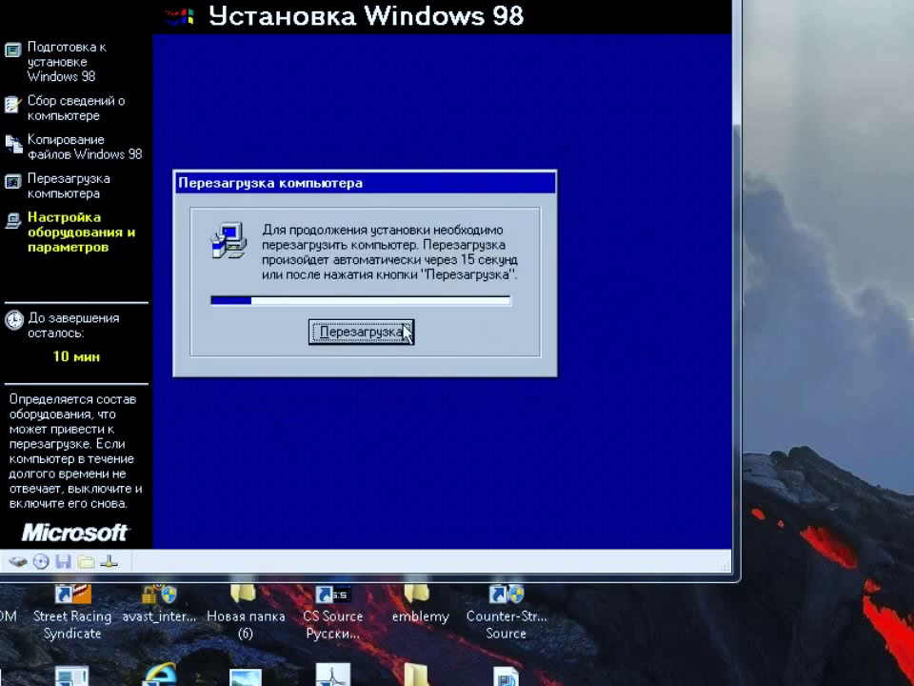
# Restart the guest, skip the vnetsup.vxd error, and bring up the virtual disc drive menu.
pyautogui.click(367, 333)
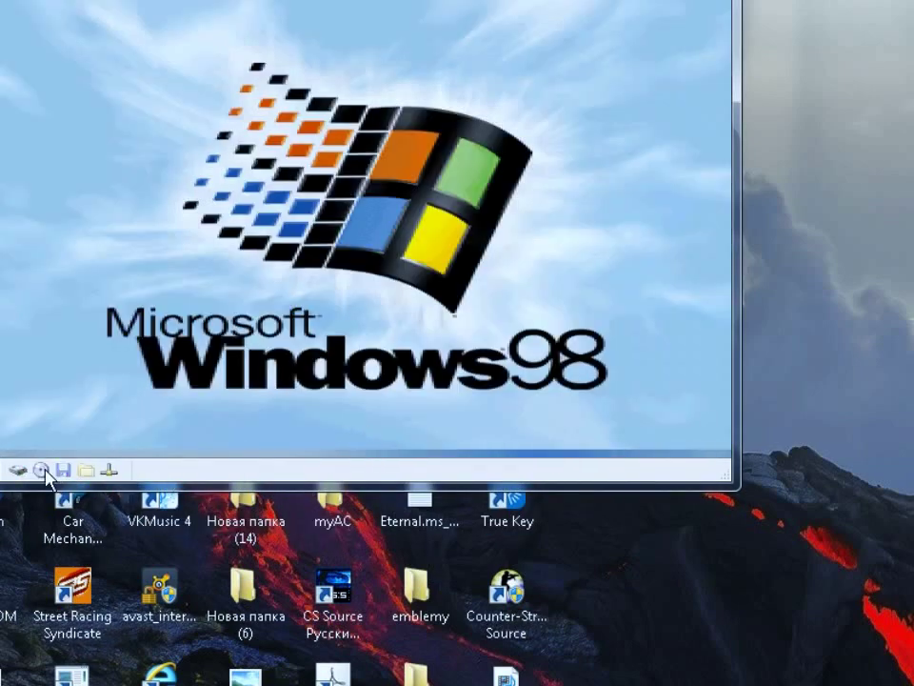
pyautogui.press('Return')
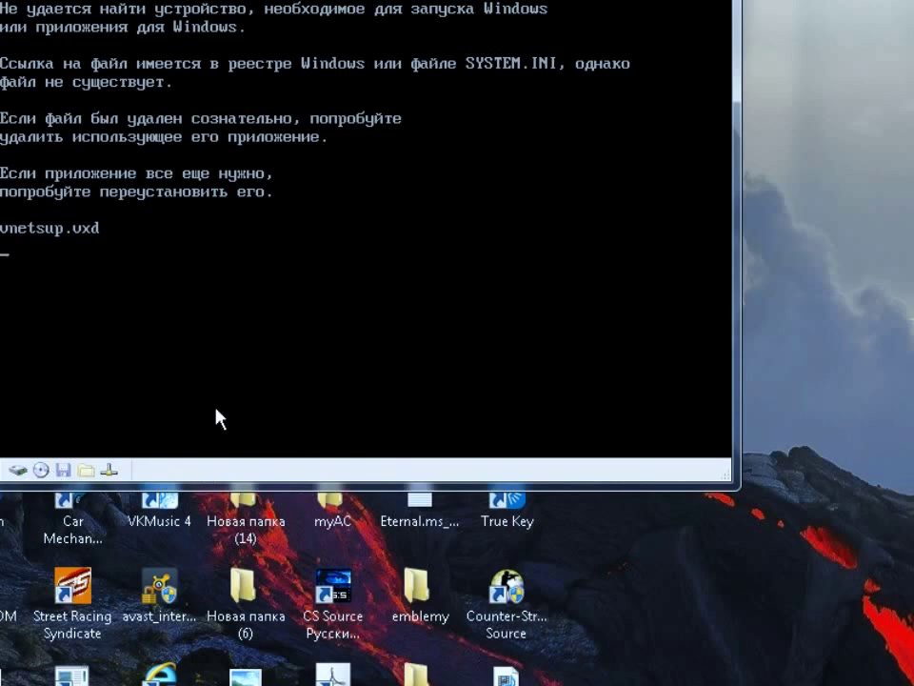
pyautogui.click(41, 469)
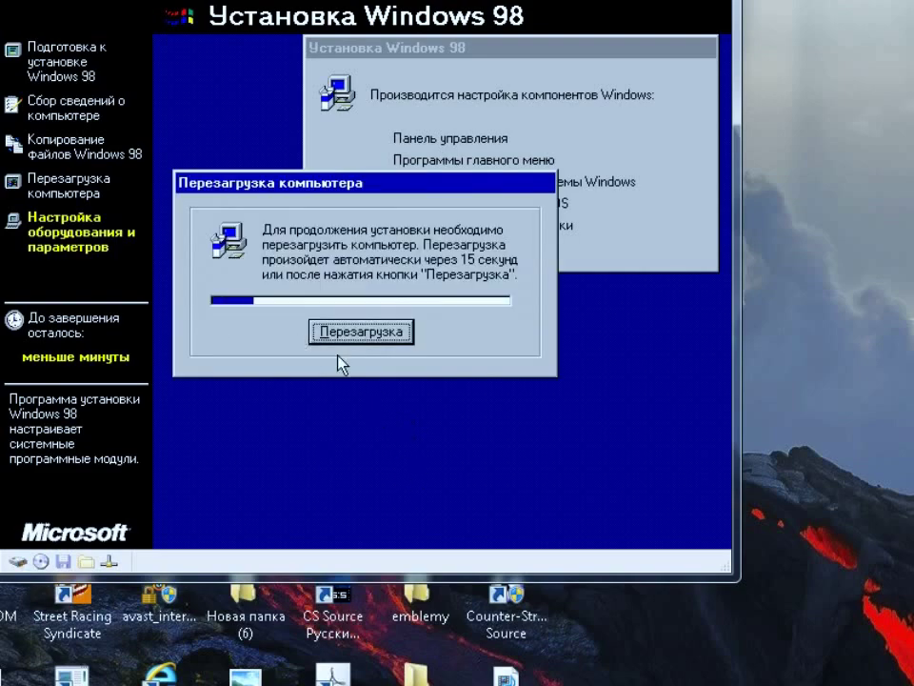
# Restart with NTWKS40RU2P.iso ejected from the virtual drive and skip the vnetsup.vxd error.
pyautogui.click(379, 339)
pyautogui.click(40, 561)
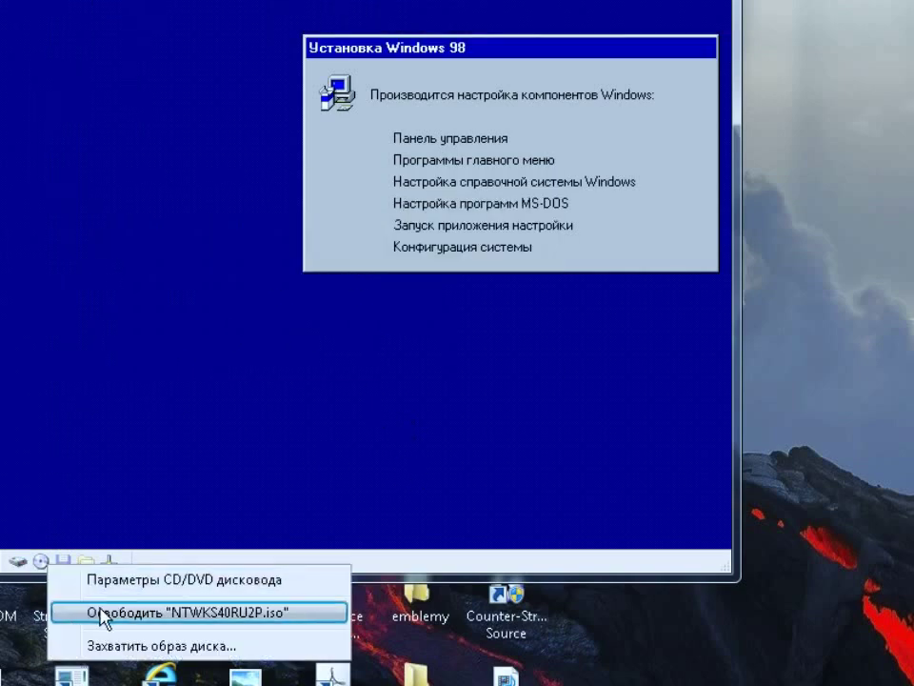
pyautogui.click(106, 613)
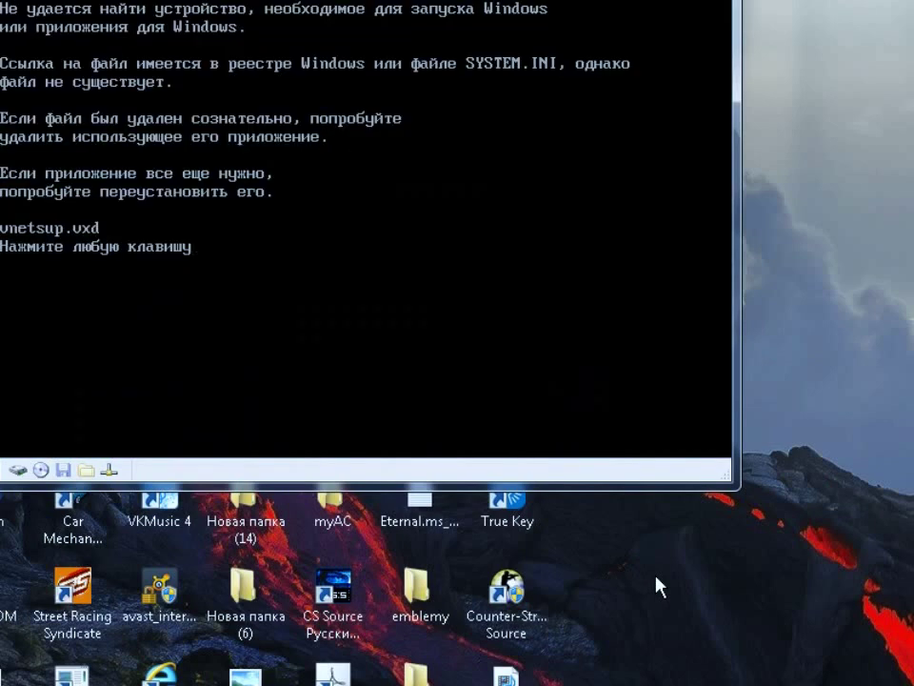
pyautogui.press('Return')
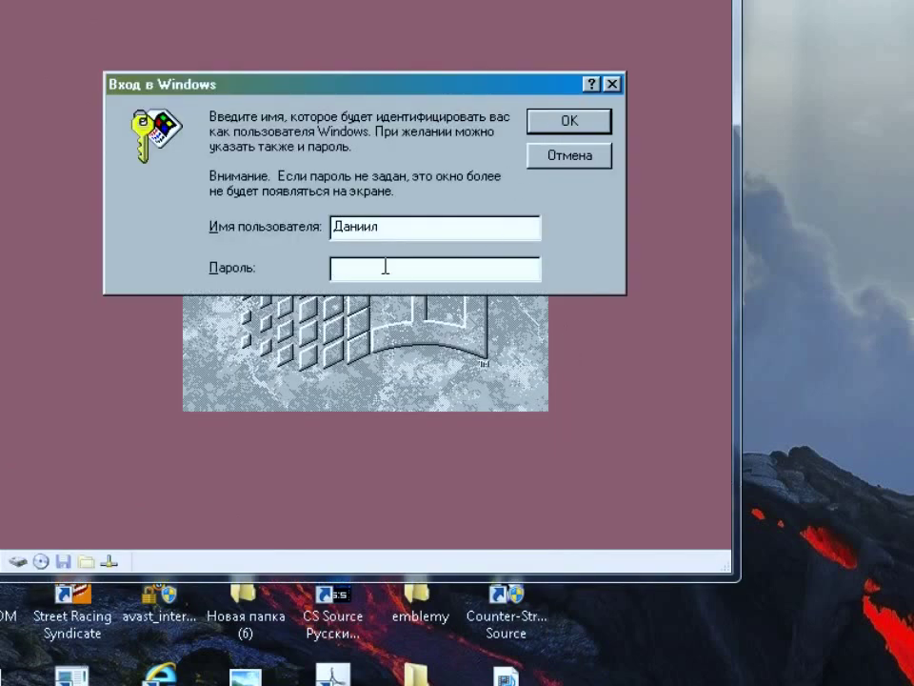
# Log in at the Вход в Windows prompt and close the Добро пожаловать welcome window.
pyautogui.click(577, 127)
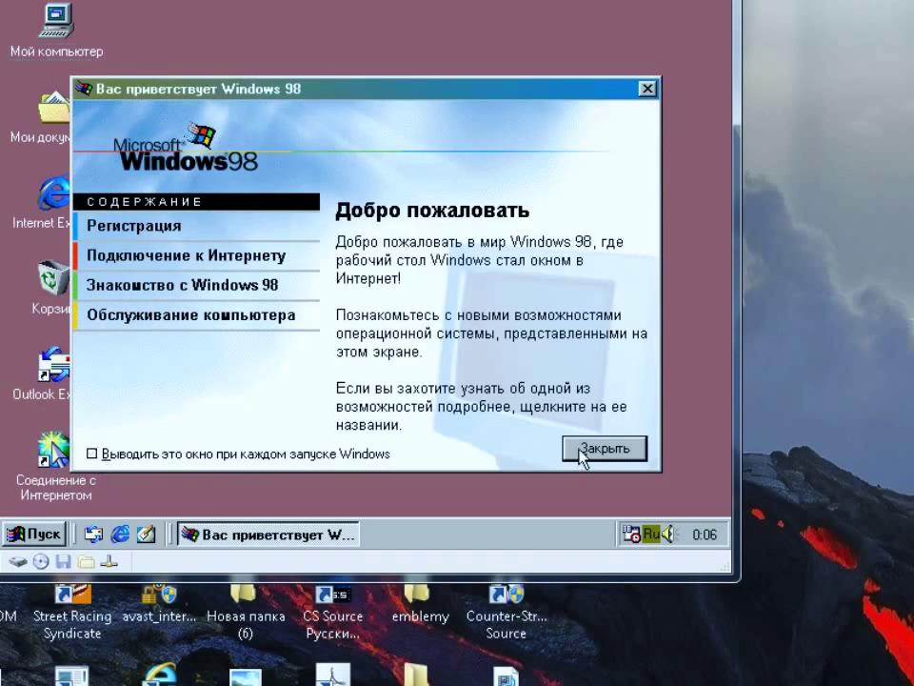
pyautogui.click(583, 451)
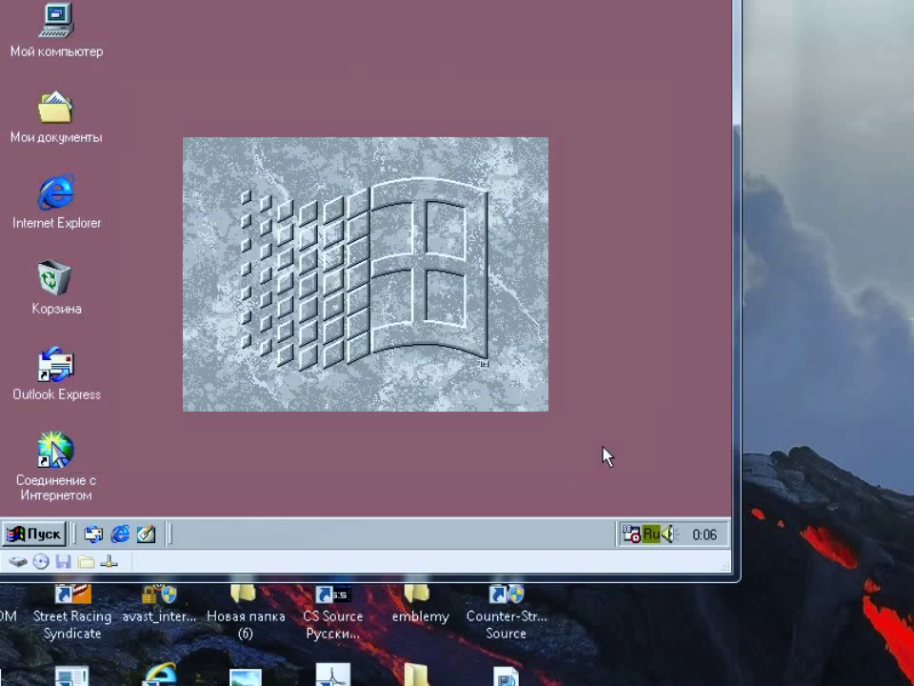
# In Display Properties, turn on font-edge smoothing and window contents while dragging, then apply.
pyautogui.rightClick(268, 236)
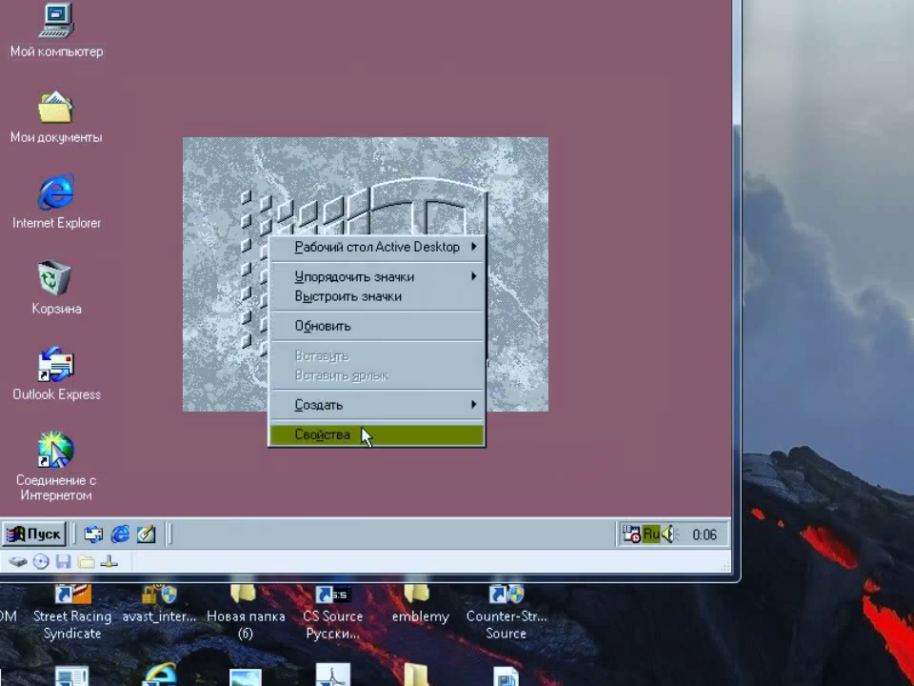
pyautogui.click(362, 434)
pyautogui.click(423, 46)
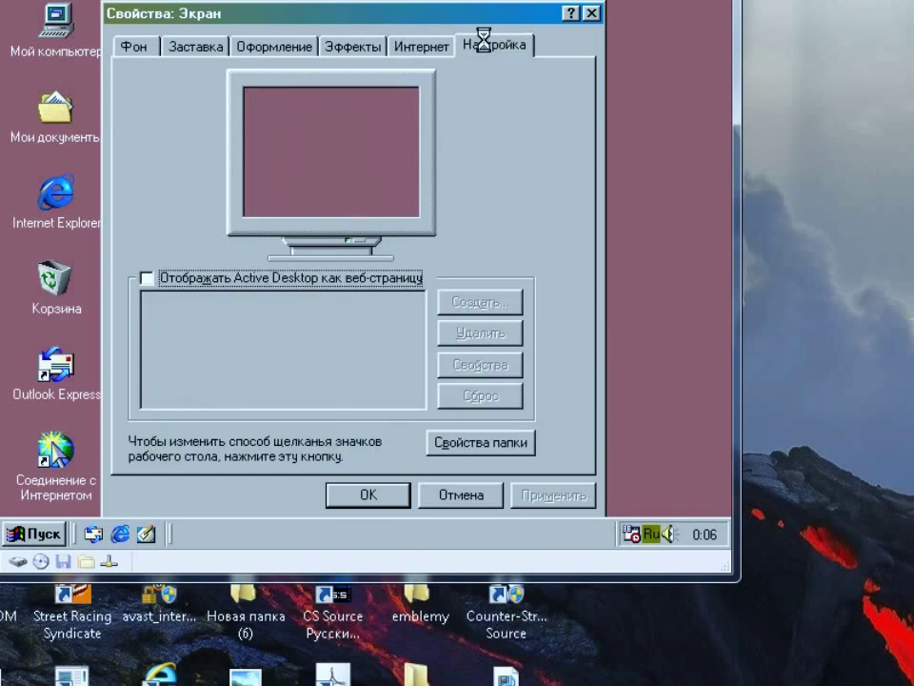
pyautogui.click(490, 44)
pyautogui.click(446, 49)
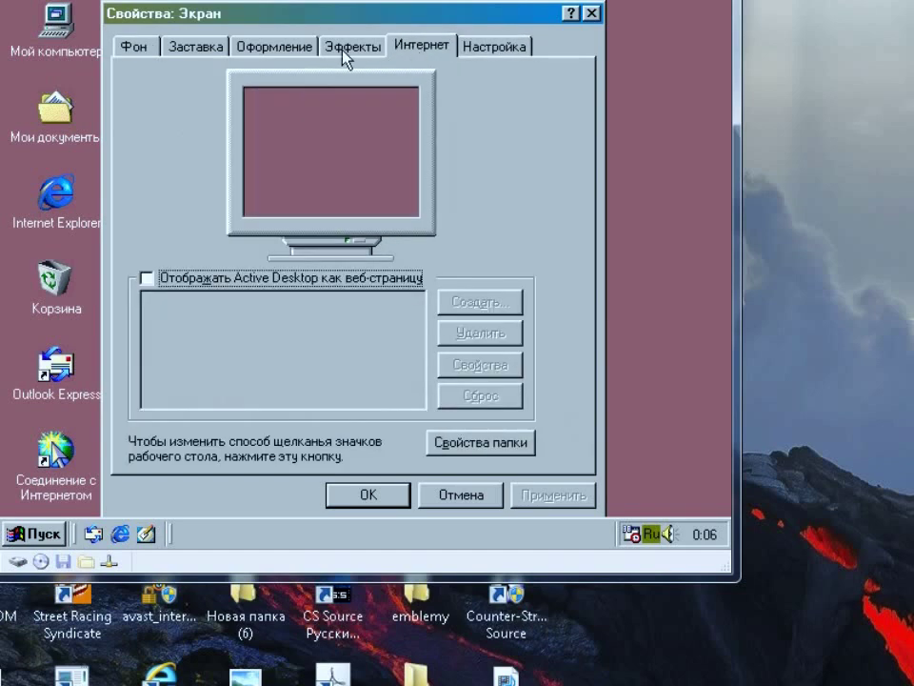
pyautogui.click(344, 49)
pyautogui.click(166, 394)
pyautogui.click(169, 416)
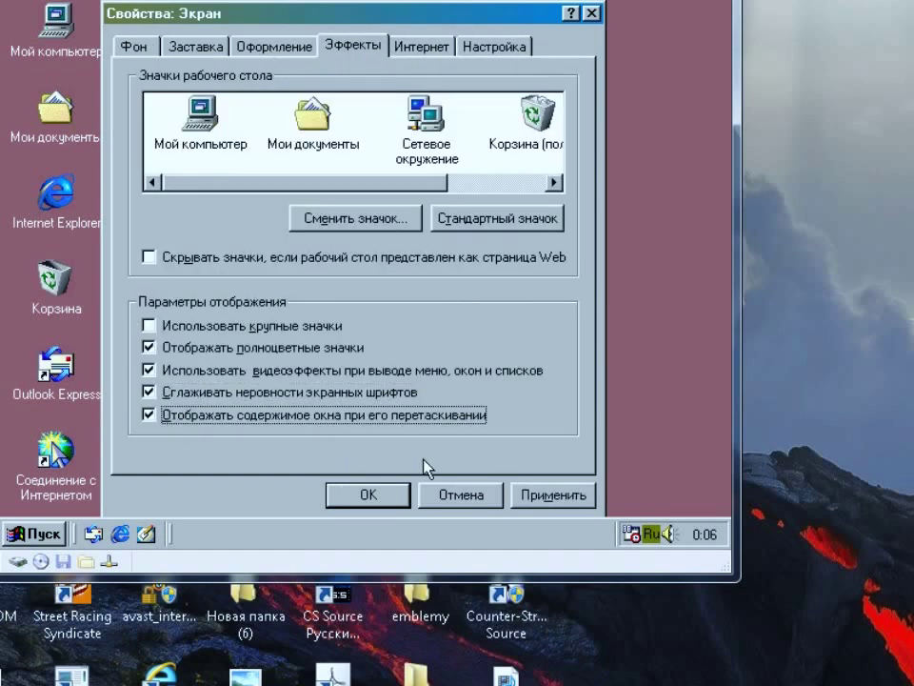
pyautogui.click(240, 257)
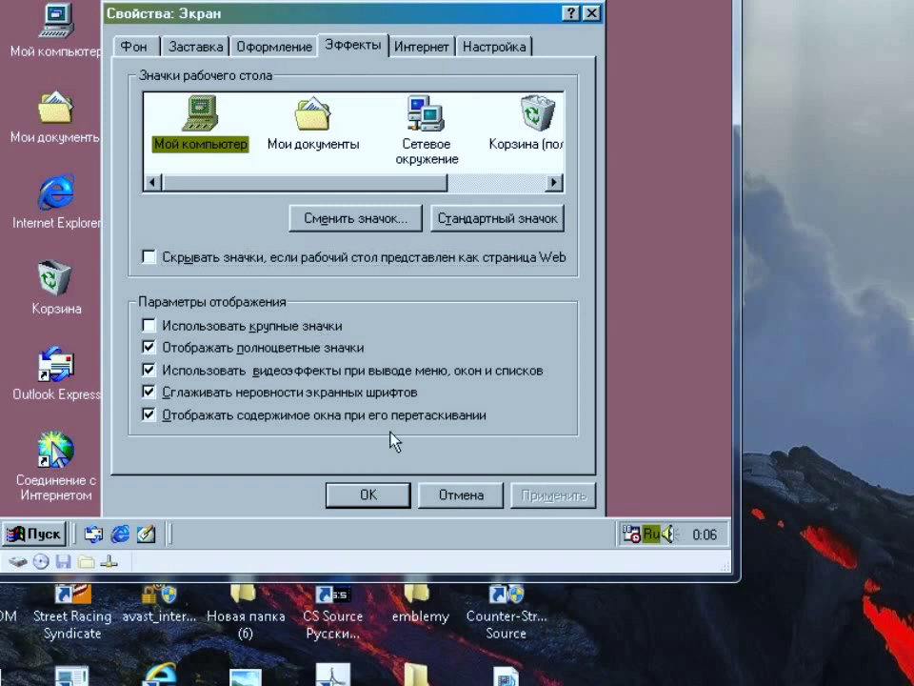
pyautogui.click(274, 45)
# Start saving a colour scheme named 'Windows', then cancel the save.
pyautogui.click(431, 333)
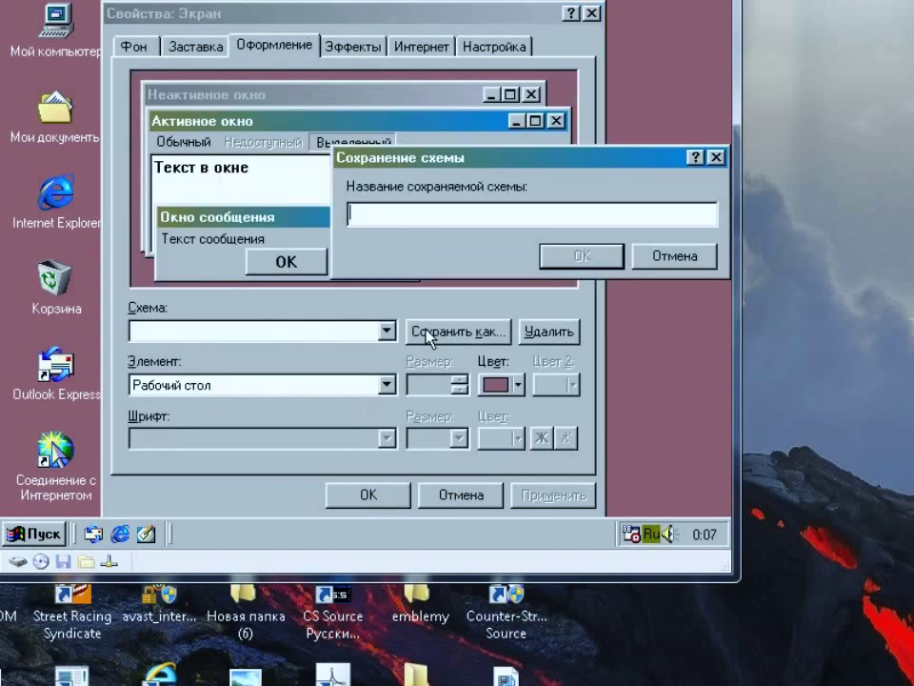
pyautogui.hotkey('alt', 'shift')
pyautogui.write('Windows')
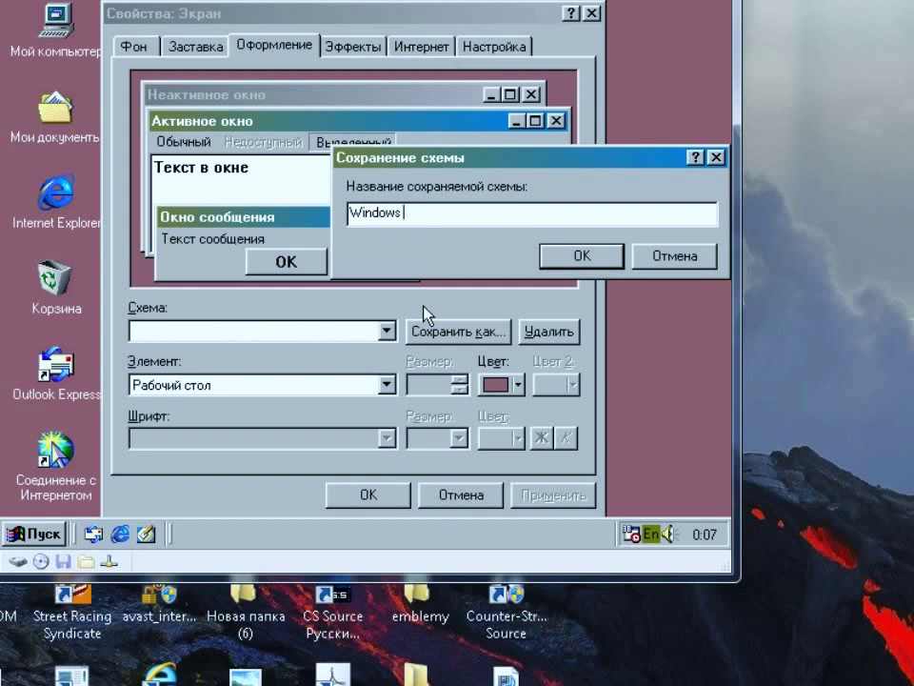
pyautogui.click(654, 259)
# Set the active window title's second colour to pale yellow via the custom colour picker.
pyautogui.click(367, 218)
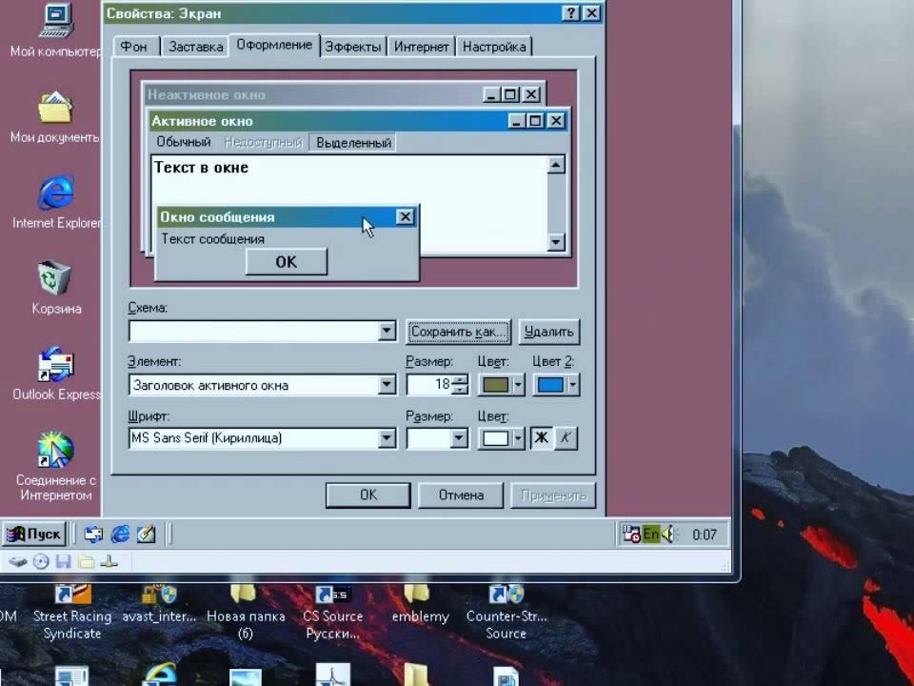
pyautogui.click(571, 384)
pyautogui.click(575, 514)
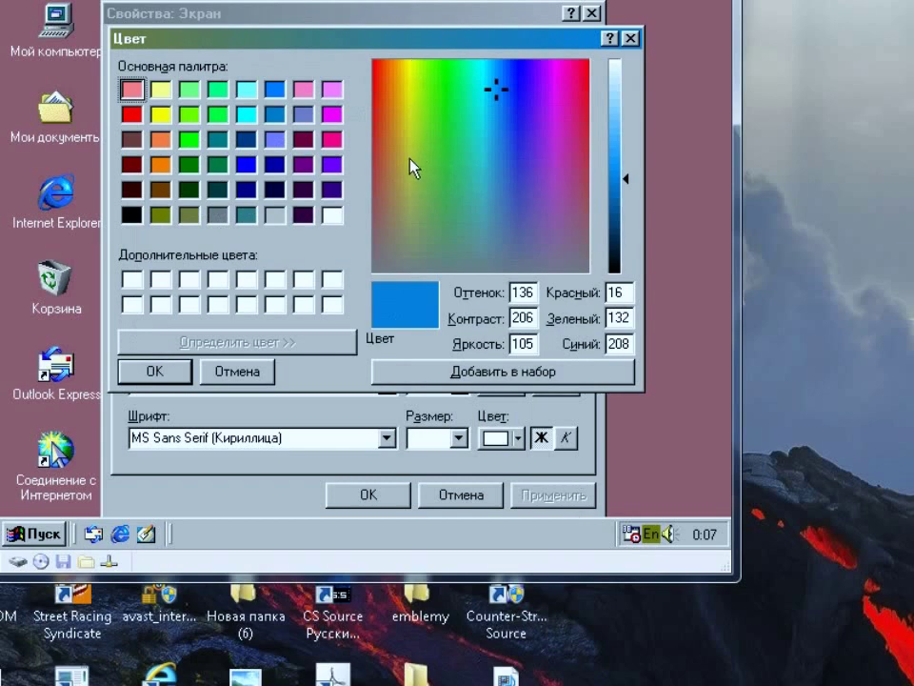
pyautogui.click(395, 181)
pyautogui.click(632, 38)
pyautogui.click(557, 385)
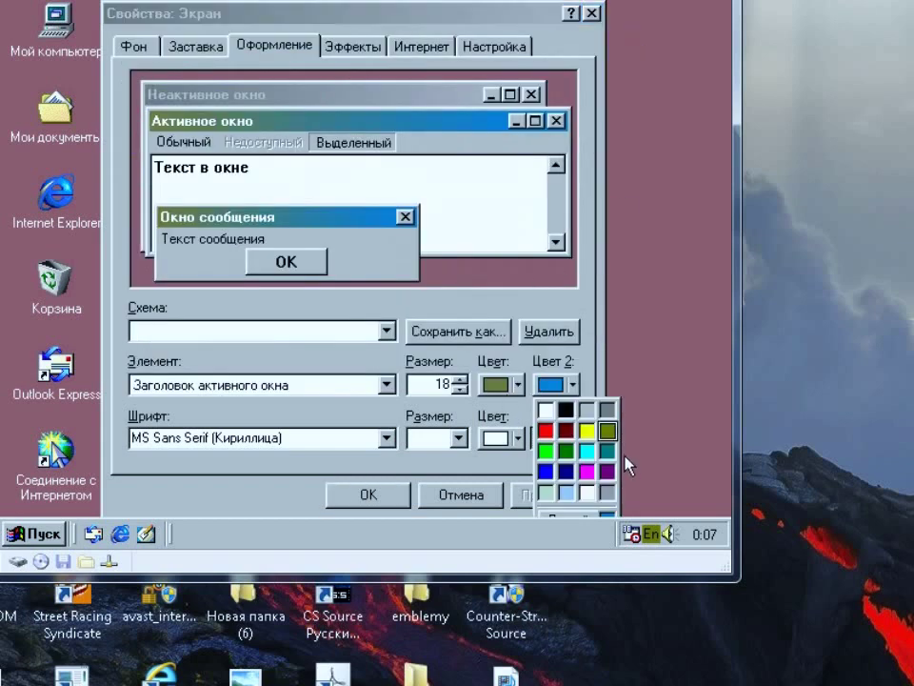
pyautogui.click(612, 431)
pyautogui.click(558, 385)
pyautogui.click(570, 512)
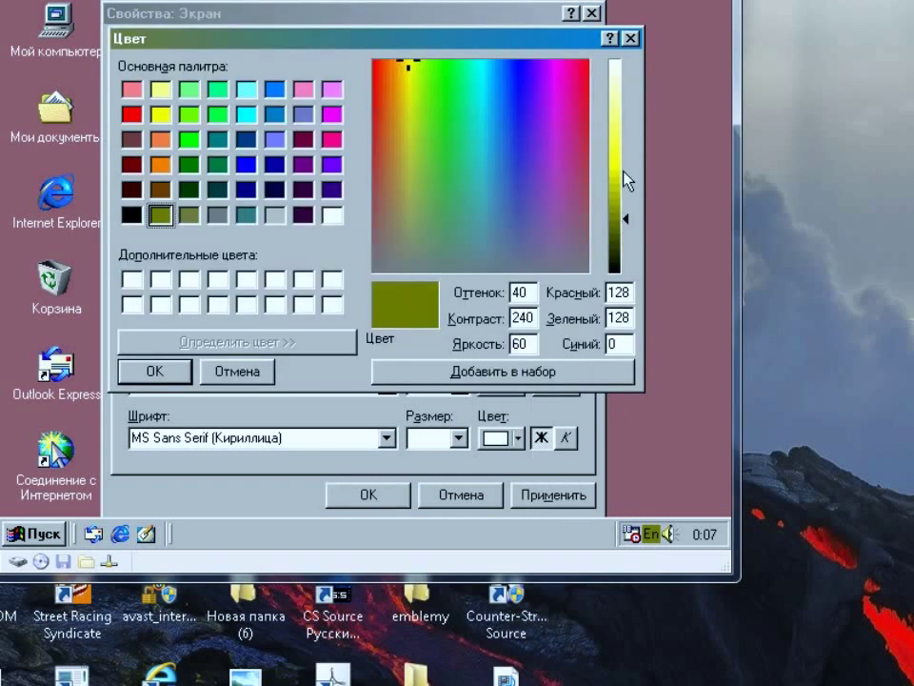
pyautogui.click(616, 93)
pyautogui.click(617, 116)
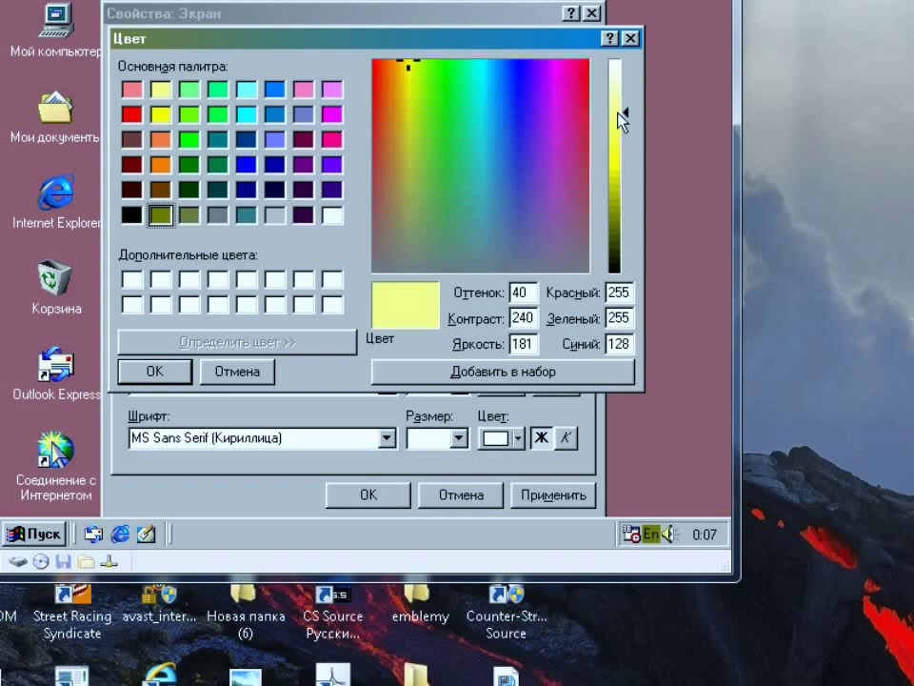
pyautogui.click(154, 370)
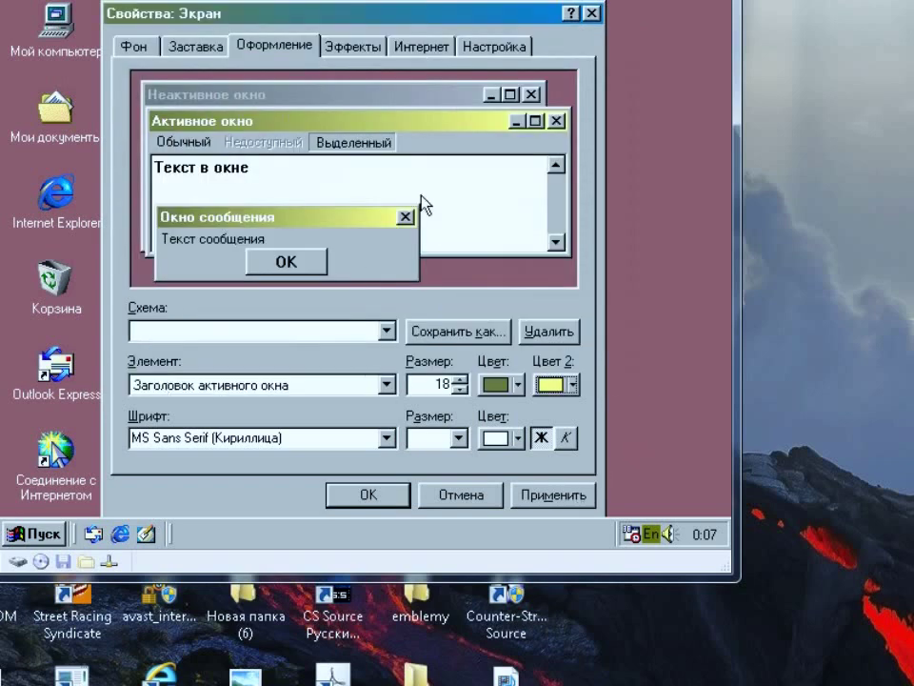
# Save the scheme as 'Windows 3.11', apply it, and close Display Properties.
pyautogui.click(501, 332)
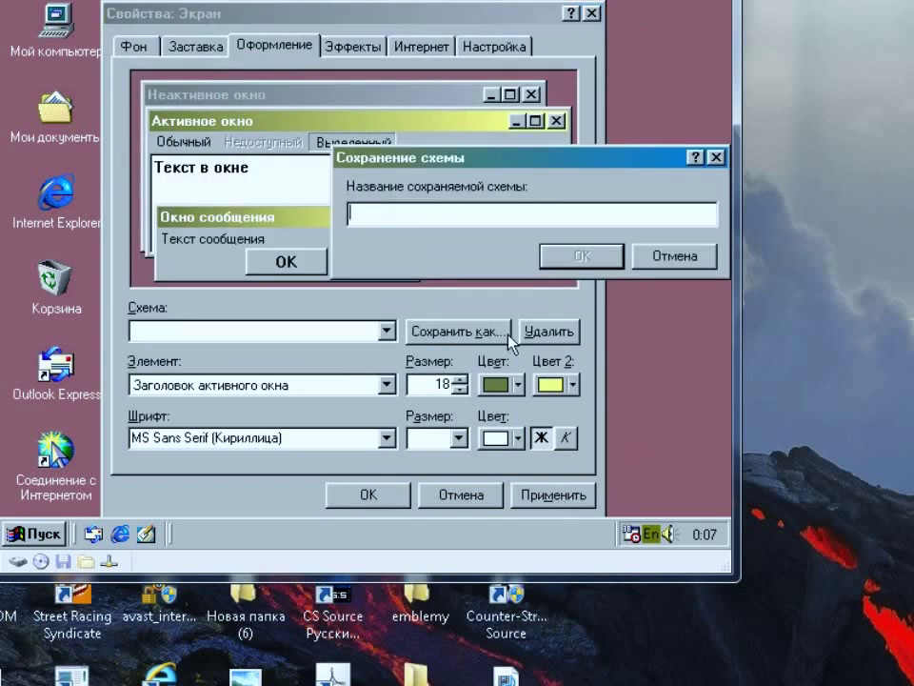
pyautogui.write('Windows 3.')
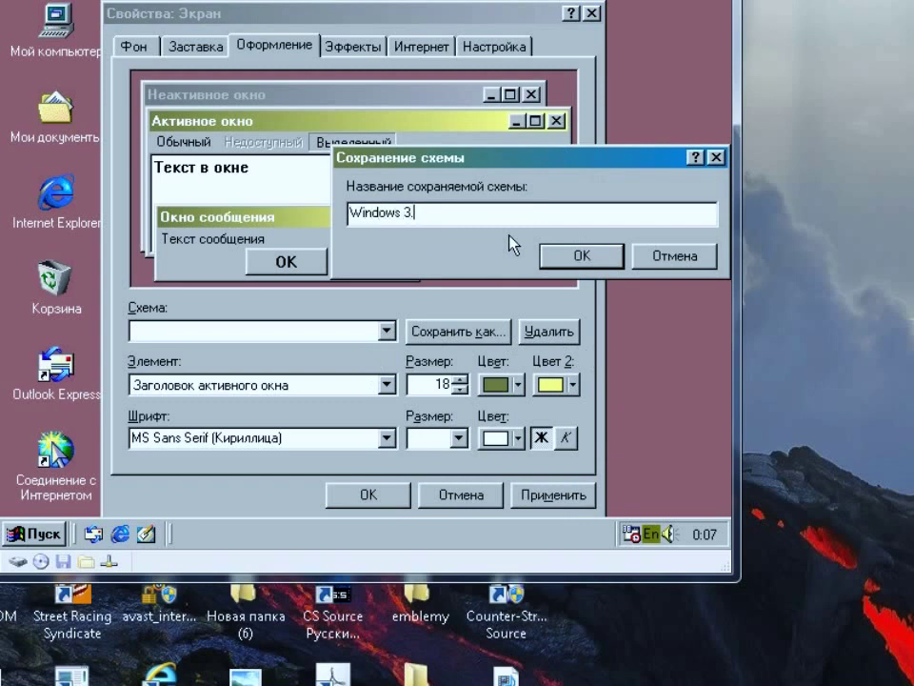
pyautogui.write('11')
pyautogui.press('Return')
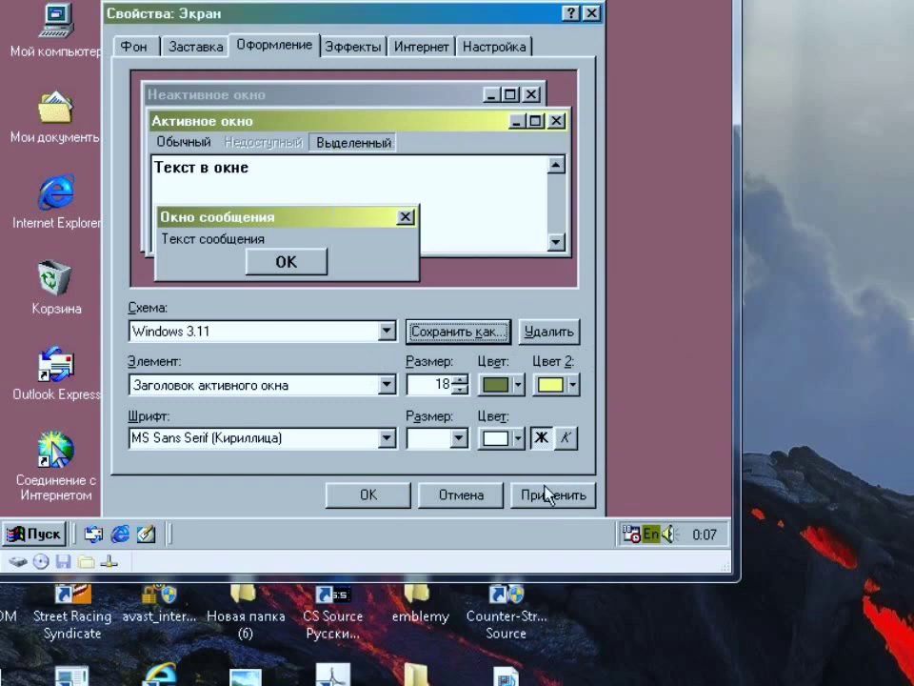
pyautogui.click(543, 495)
pyautogui.click(369, 494)
pyautogui.rightClick(429, 281)
pyautogui.press('Escape')
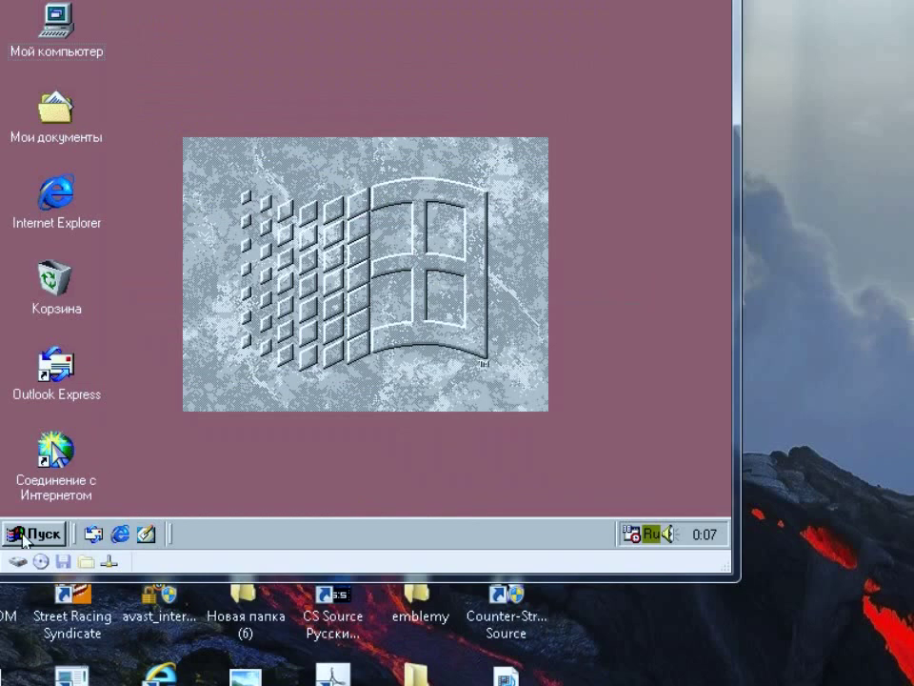
pyautogui.press('super')
pyautogui.press('super')
pyautogui.press('super')
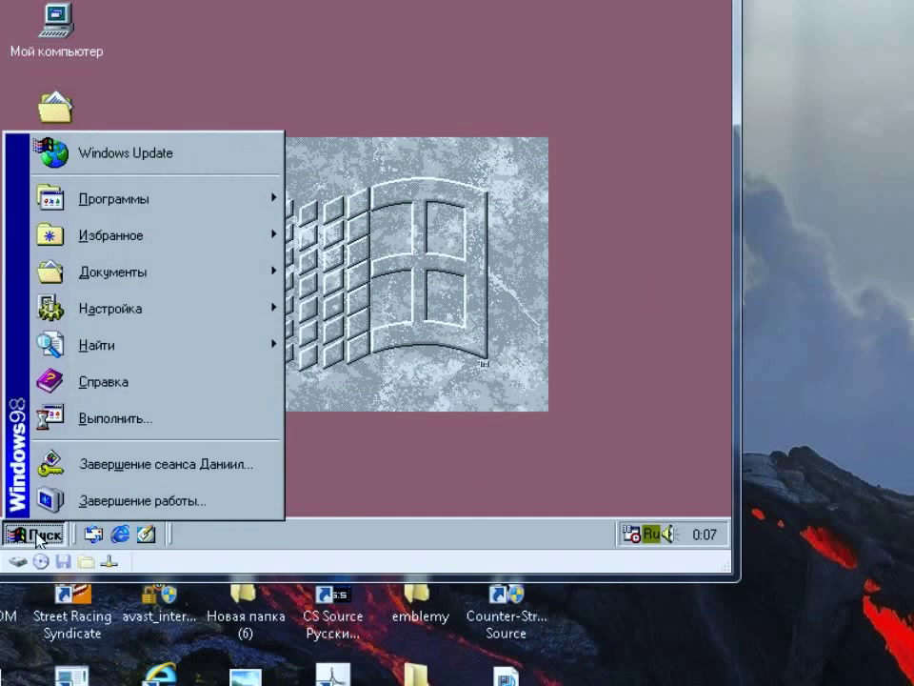
pyautogui.moveTo(215, 196)
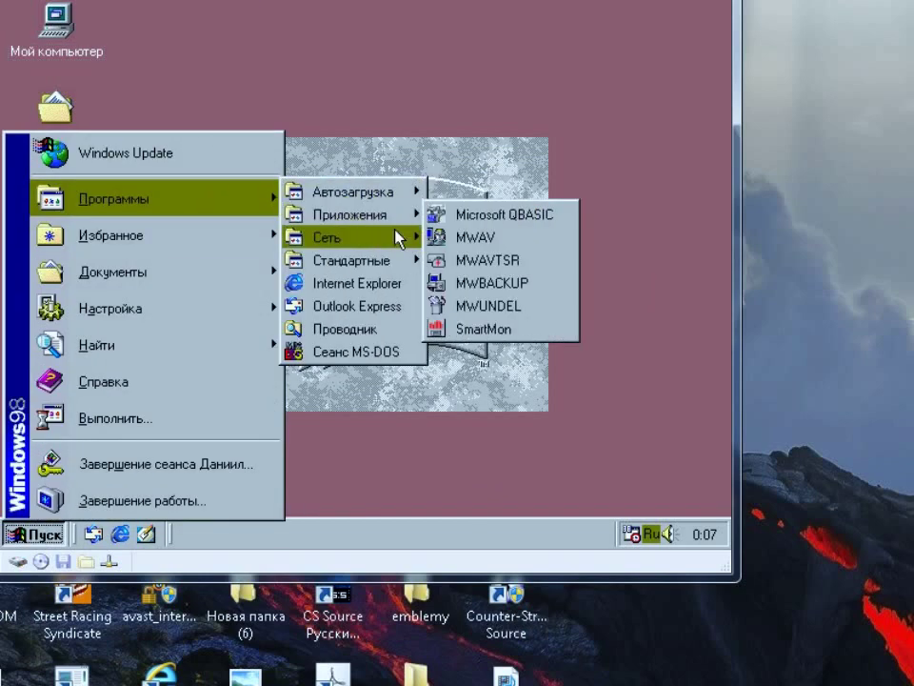
pyautogui.moveTo(396, 263)
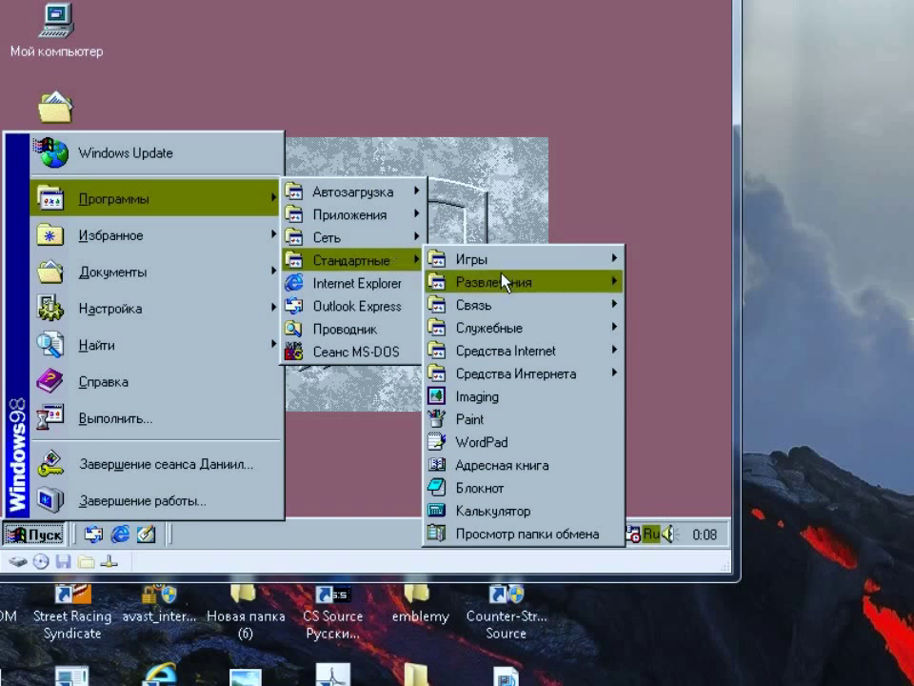
pyautogui.moveTo(512, 263)
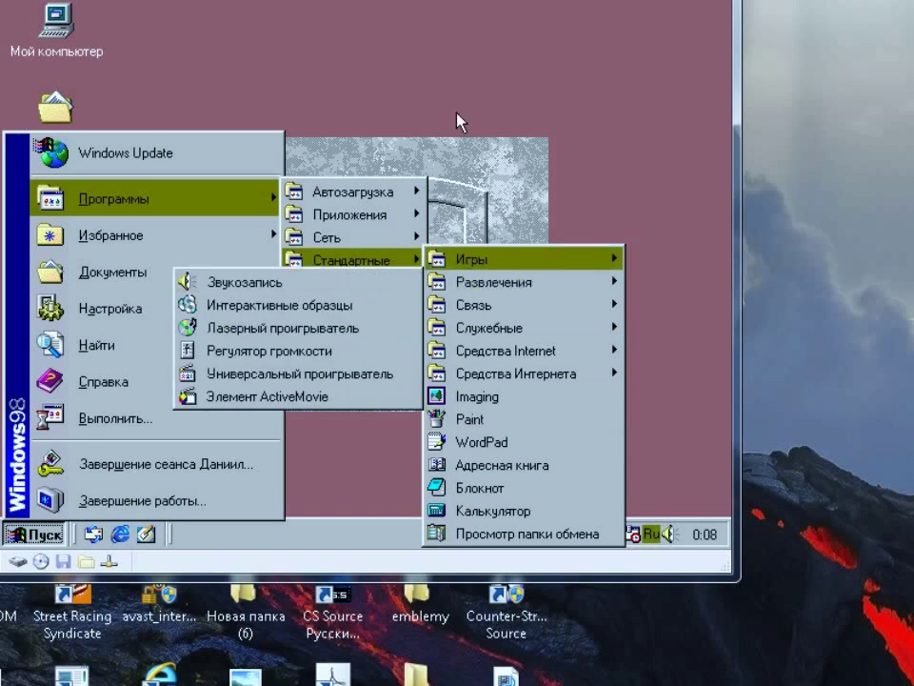
pyautogui.click(473, 163)
pyautogui.click(33, 534)
pyautogui.moveTo(144, 190)
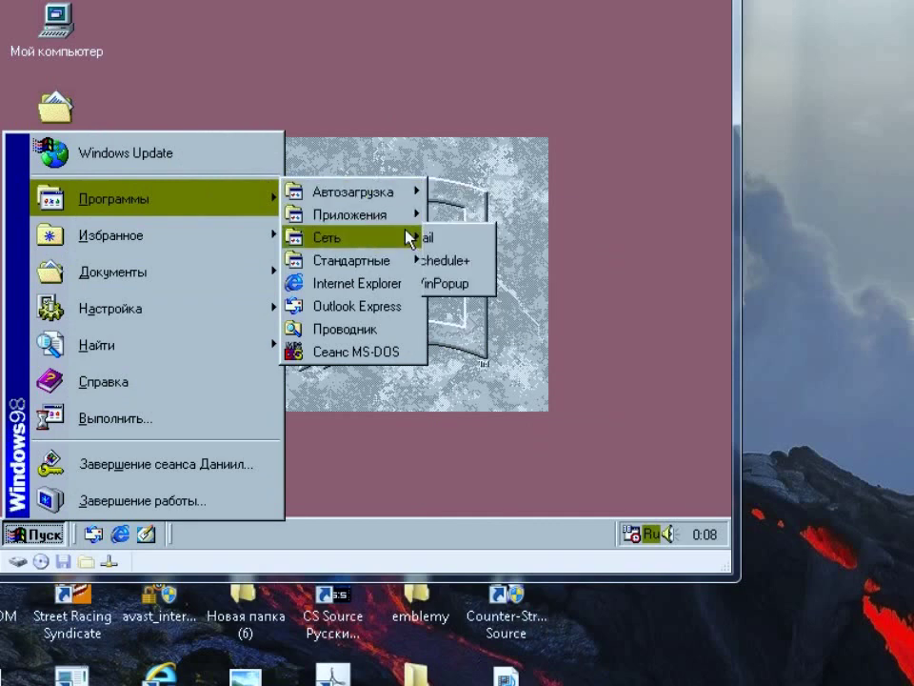
pyautogui.moveTo(403, 266)
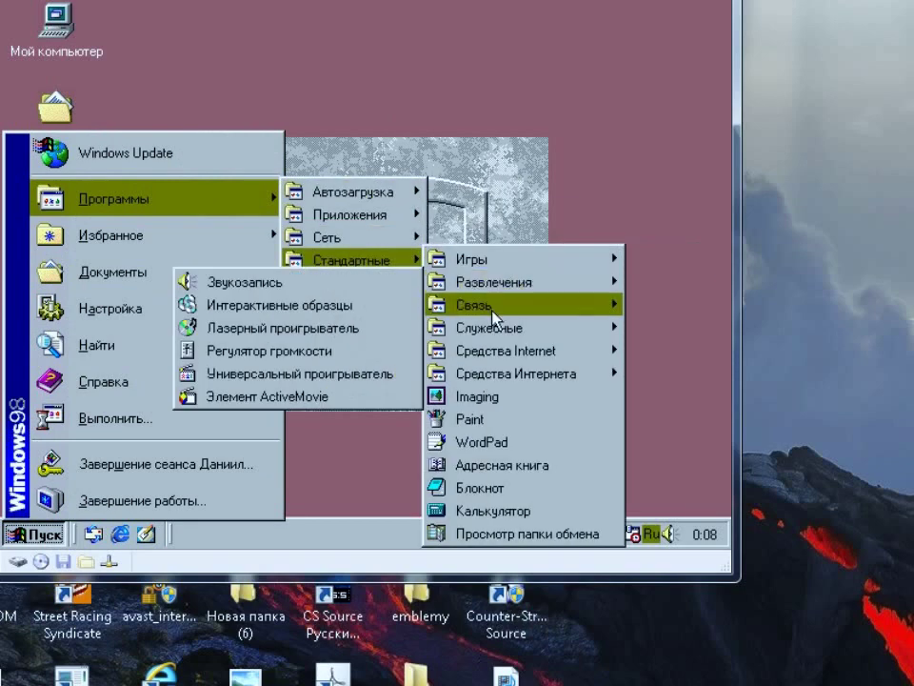
pyautogui.moveTo(493, 325)
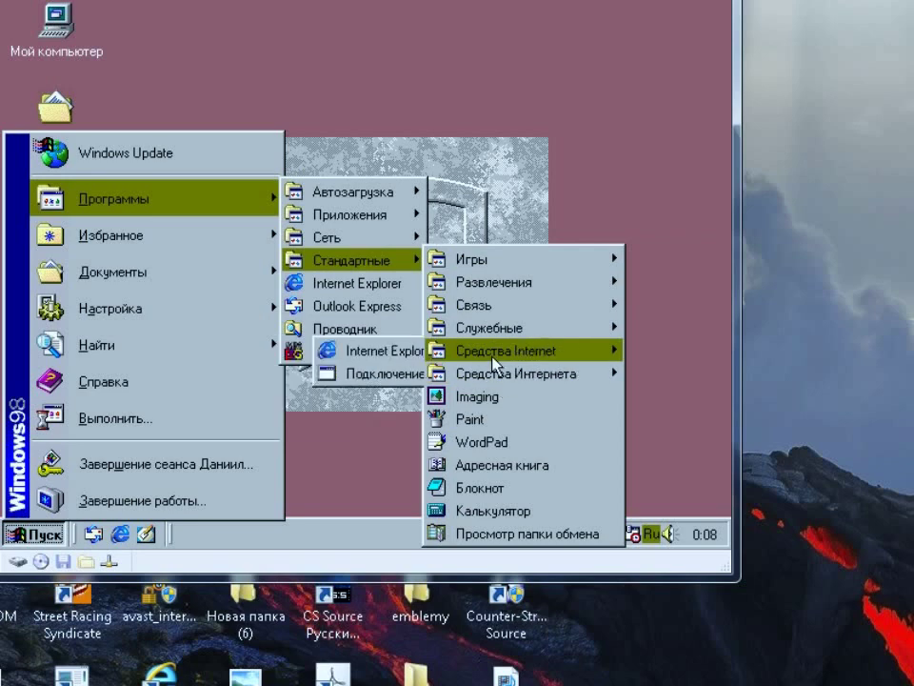
pyautogui.click(182, 28)
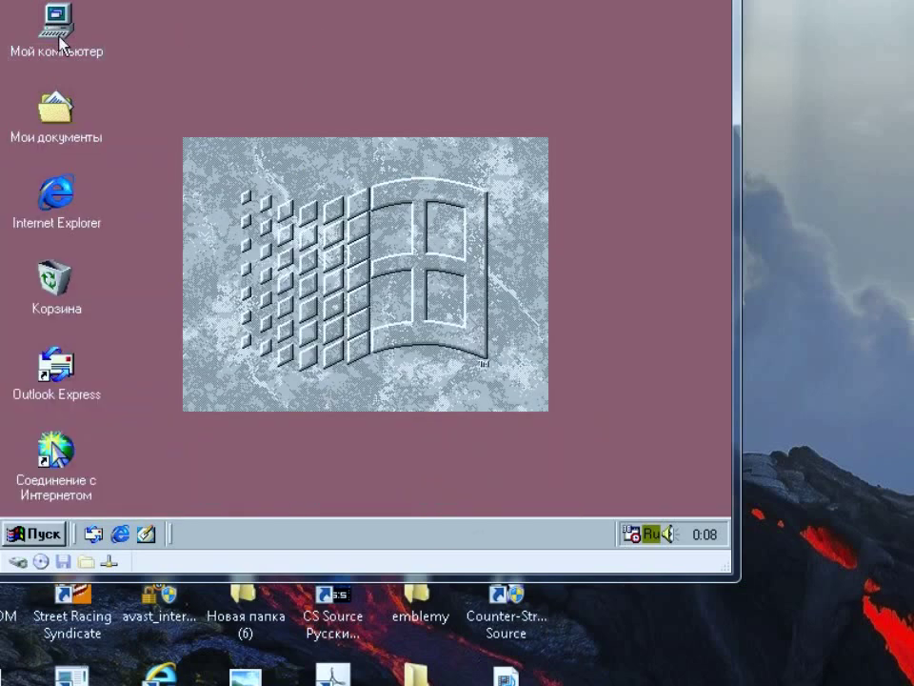
# Browse My Computer > C: > Windows and launch Paint from Pbrush.
pyautogui.doubleClick(56, 19)
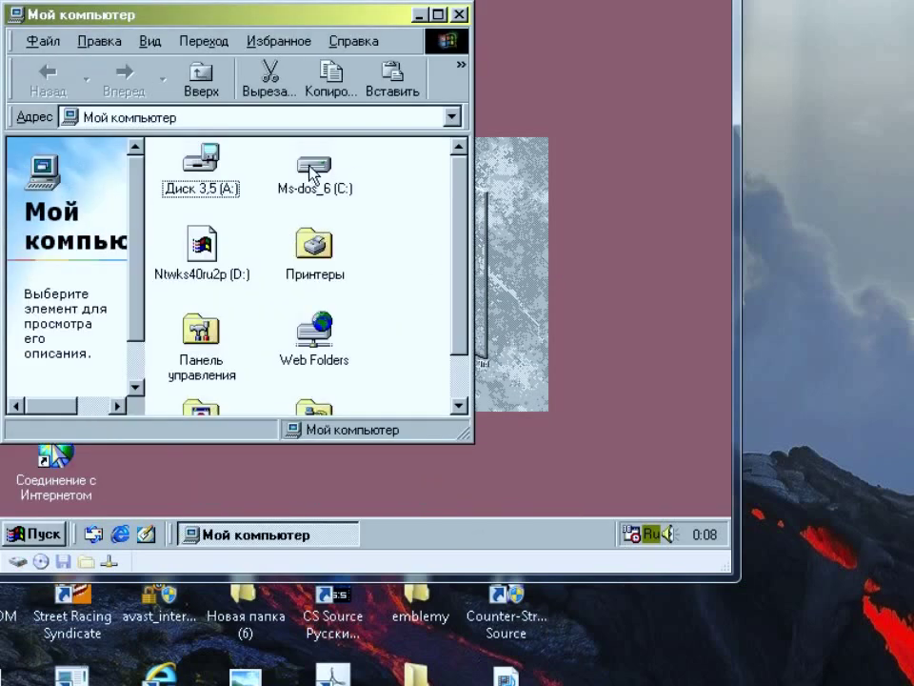
pyautogui.doubleClick(314, 164)
pyautogui.moveTo(469, 229); pyautogui.dragTo(310, 177)
pyautogui.doubleClick(200, 243)
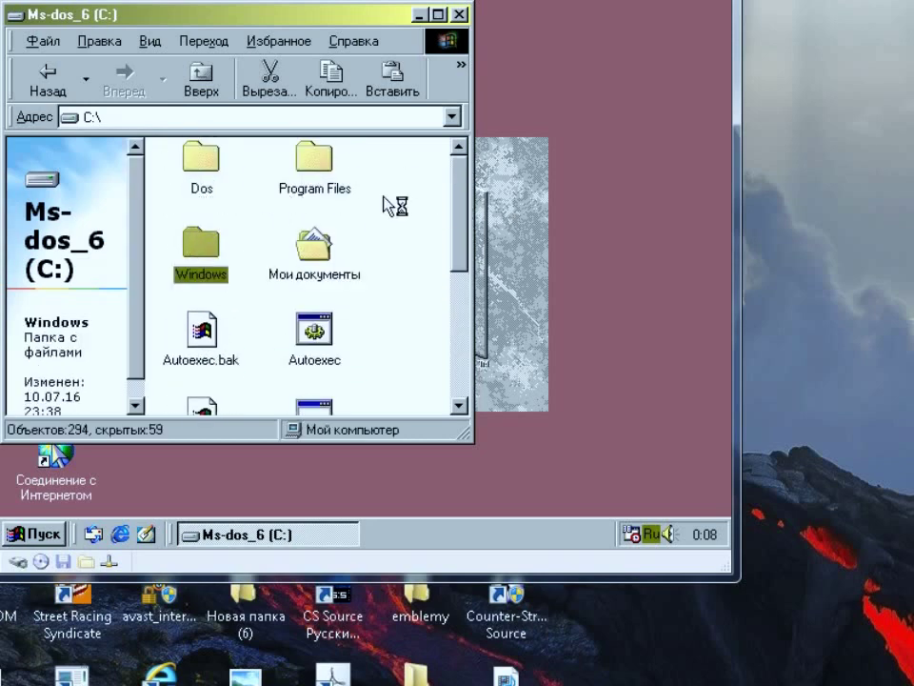
pyautogui.click(90, 252)
pyautogui.moveTo(459, 194); pyautogui.dragTo(459, 305)
pyautogui.doubleClick(402, 217)
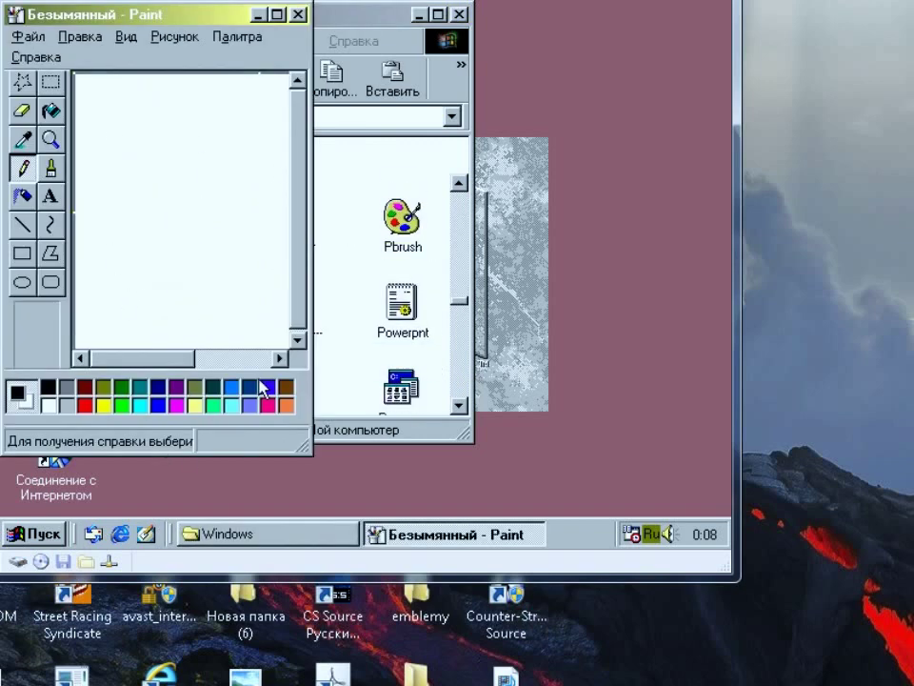
# Draw pencil and brush strokes in Paint, then close it without saving.
pyautogui.moveTo(113, 201)
pyautogui.mouseDown()
pyautogui.moveTo(301, 242)
pyautogui.moveTo(143, 324)
pyautogui.mouseUp()
pyautogui.moveTo(151, 143)
pyautogui.mouseDown()
pyautogui.moveTo(191, 184)
pyautogui.moveTo(219, 314)
pyautogui.mouseUp()
pyautogui.click(52, 172)
pyautogui.moveTo(90, 205); pyautogui.dragTo(266, 324)
pyautogui.click(298, 15)
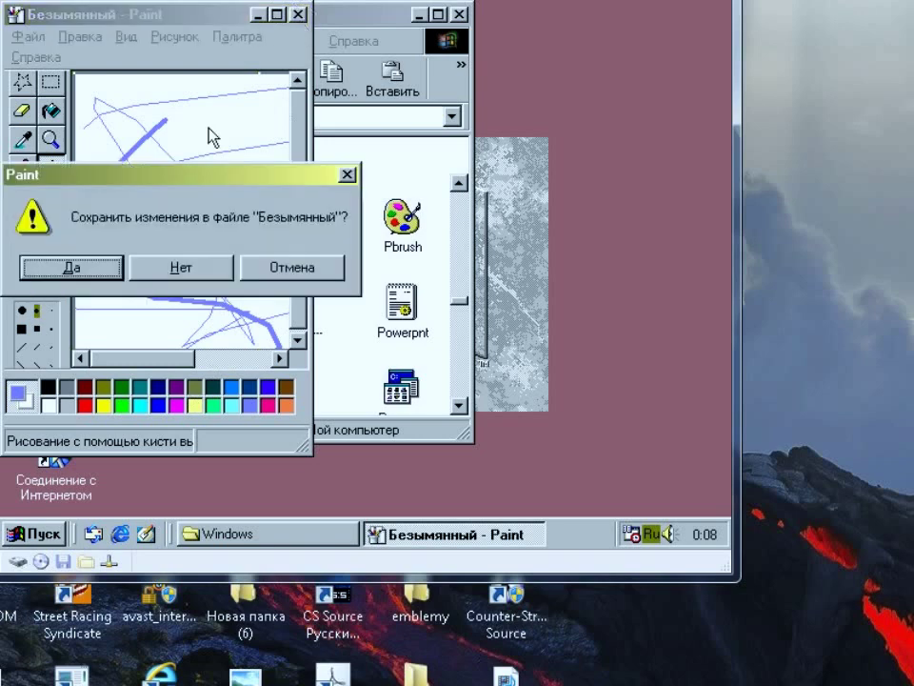
pyautogui.click(180, 266)
# Open the CD's autorun menu, view the Антивирусы page, close it, and right-click the desktop.
pyautogui.click(44, 82)
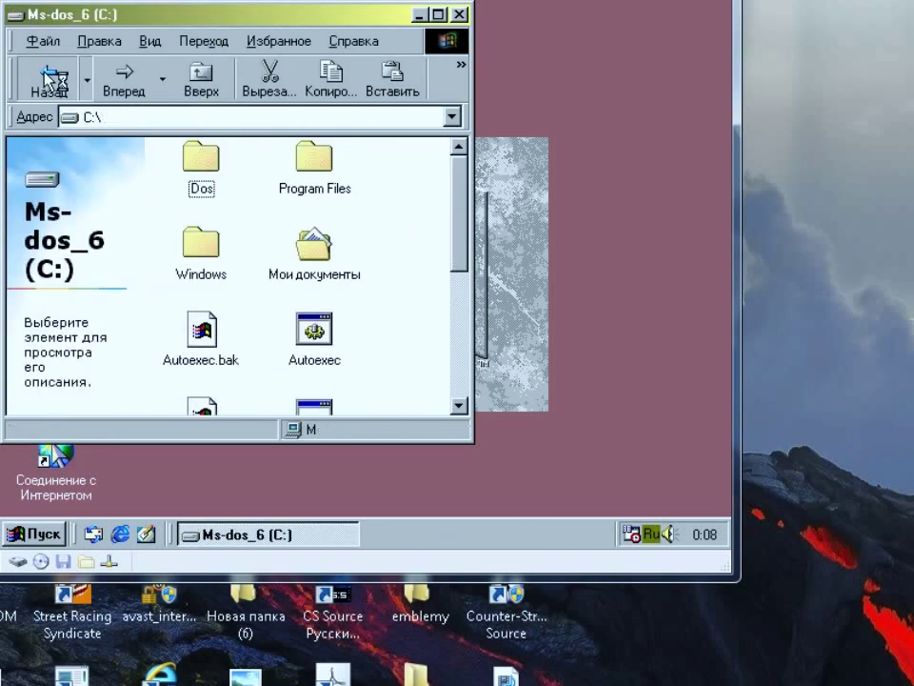
pyautogui.click(45, 82)
pyautogui.doubleClick(218, 252)
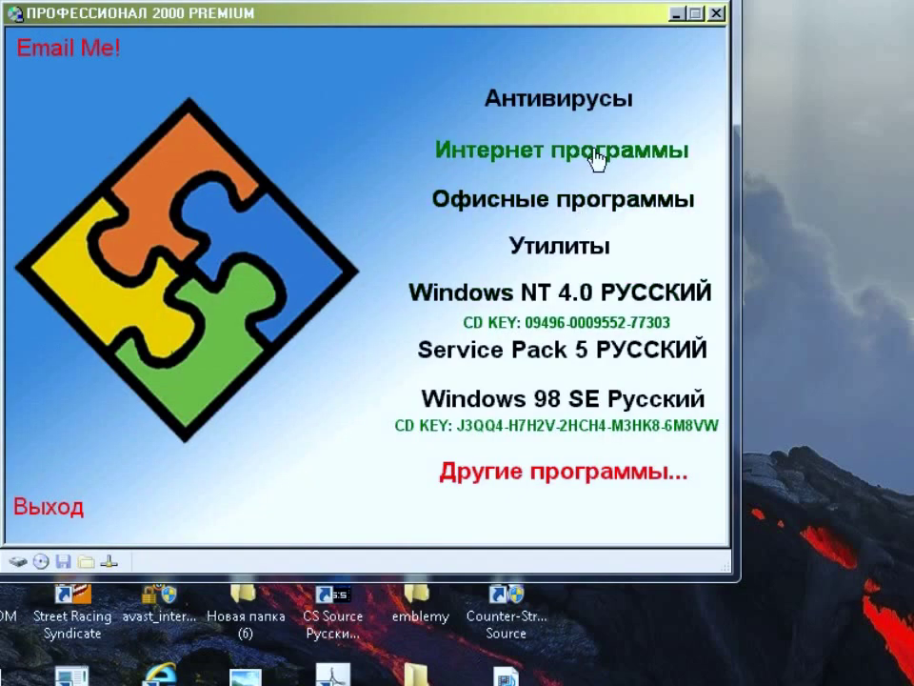
pyautogui.click(588, 106)
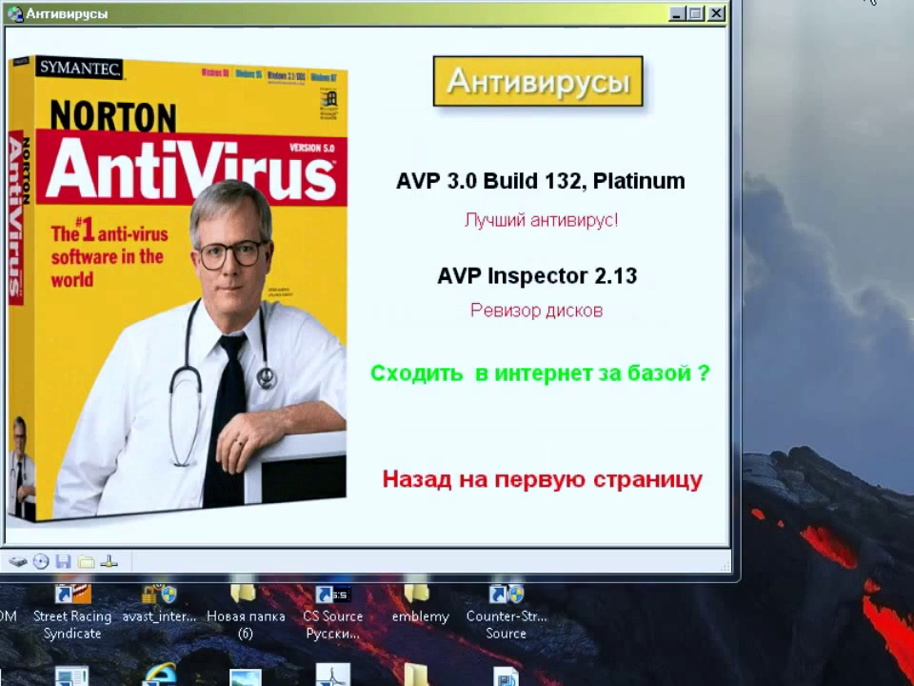
pyautogui.click(716, 14)
pyautogui.rightClick(502, 218)
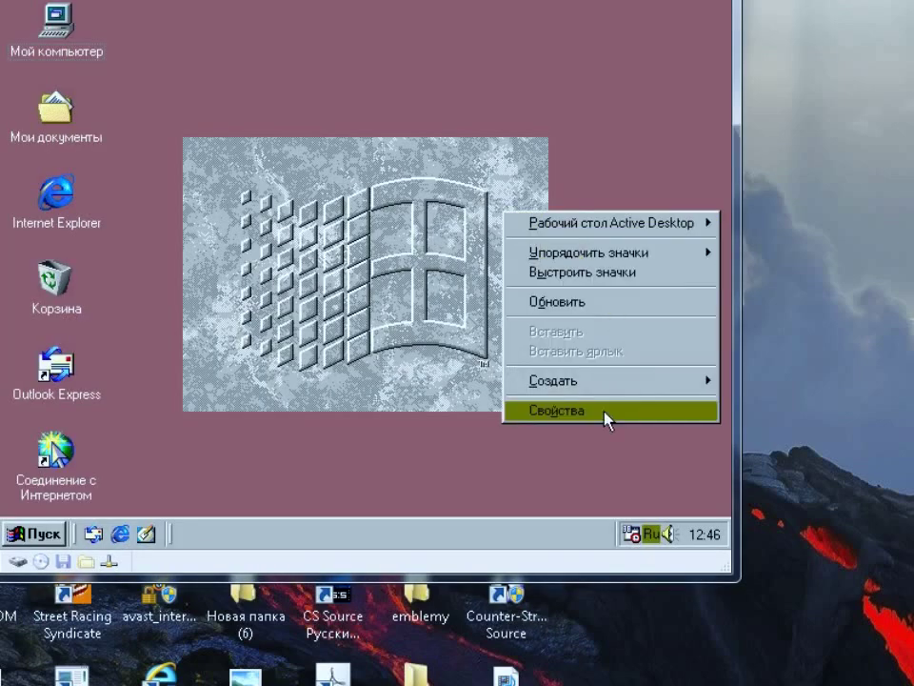
# Open Display Properties and select the active title bar in the Appearance settings.
pyautogui.click(605, 417)
pyautogui.click(252, 45)
pyautogui.click(386, 46)
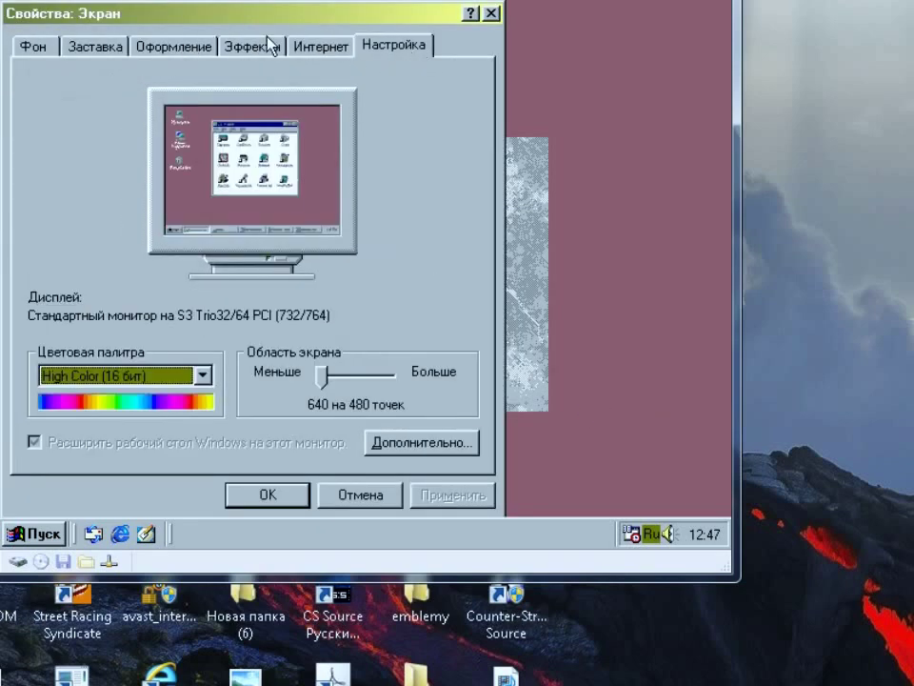
pyautogui.click(252, 45)
pyautogui.click(319, 45)
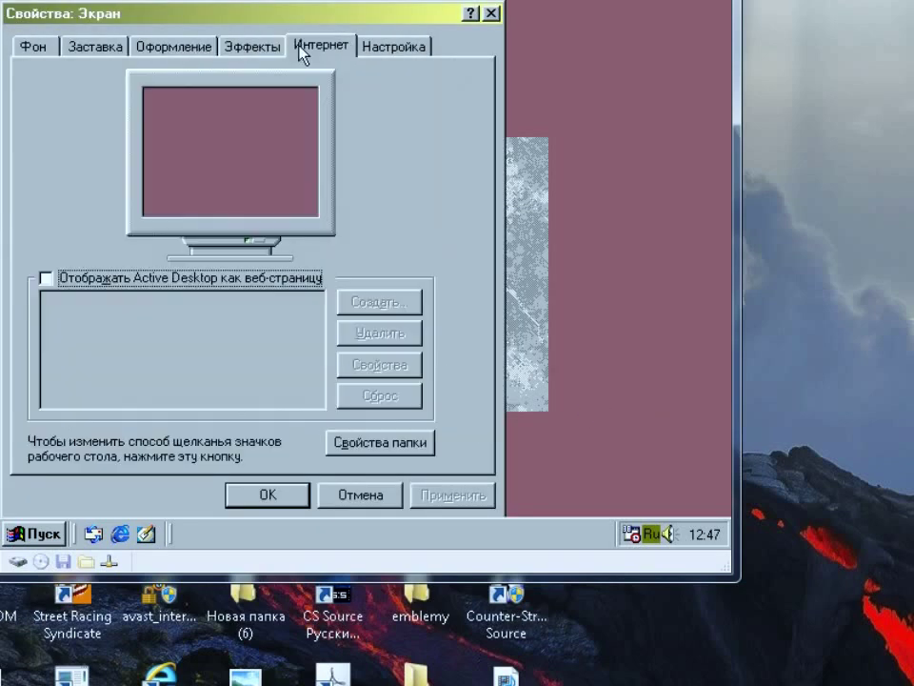
pyautogui.click(95, 46)
pyautogui.click(174, 48)
pyautogui.click(365, 140)
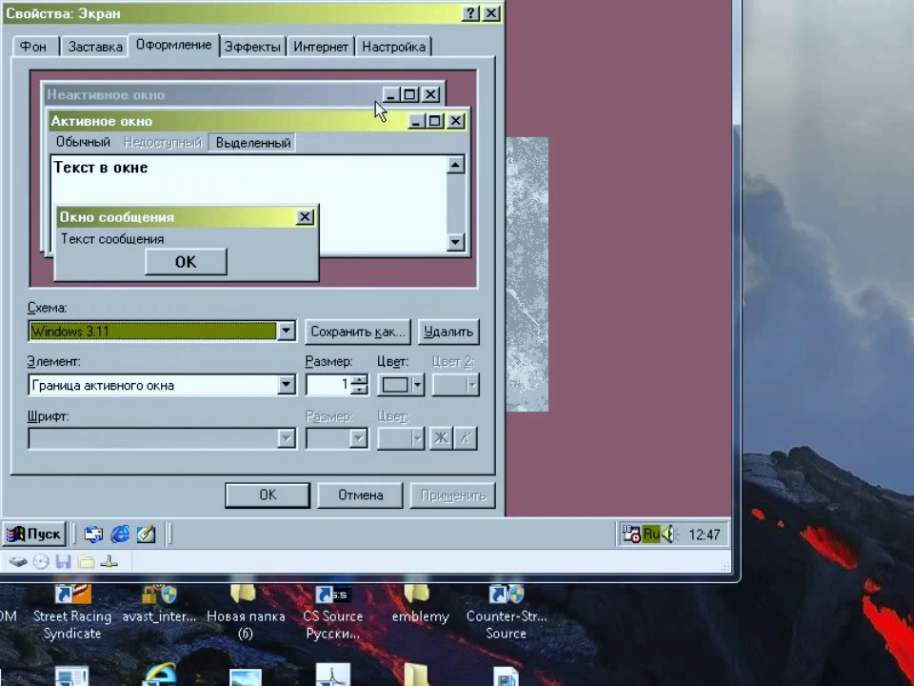
pyautogui.click(379, 116)
# Make the active title bar's second gradient colour a dark olive.
pyautogui.click(470, 383)
pyautogui.click(469, 517)
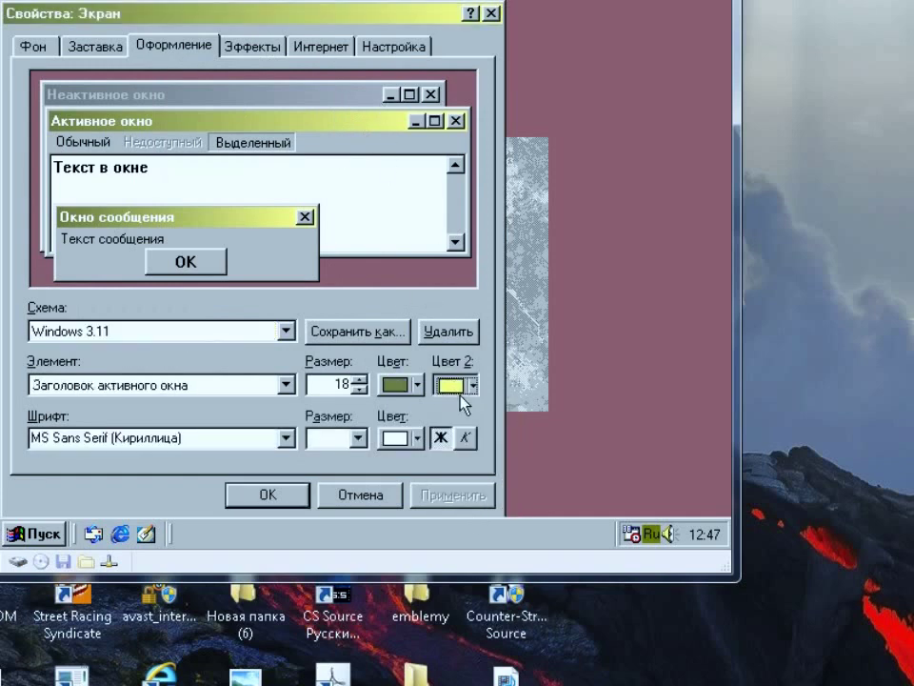
pyautogui.click(461, 388)
pyautogui.click(466, 410)
pyautogui.click(468, 383)
pyautogui.click(473, 517)
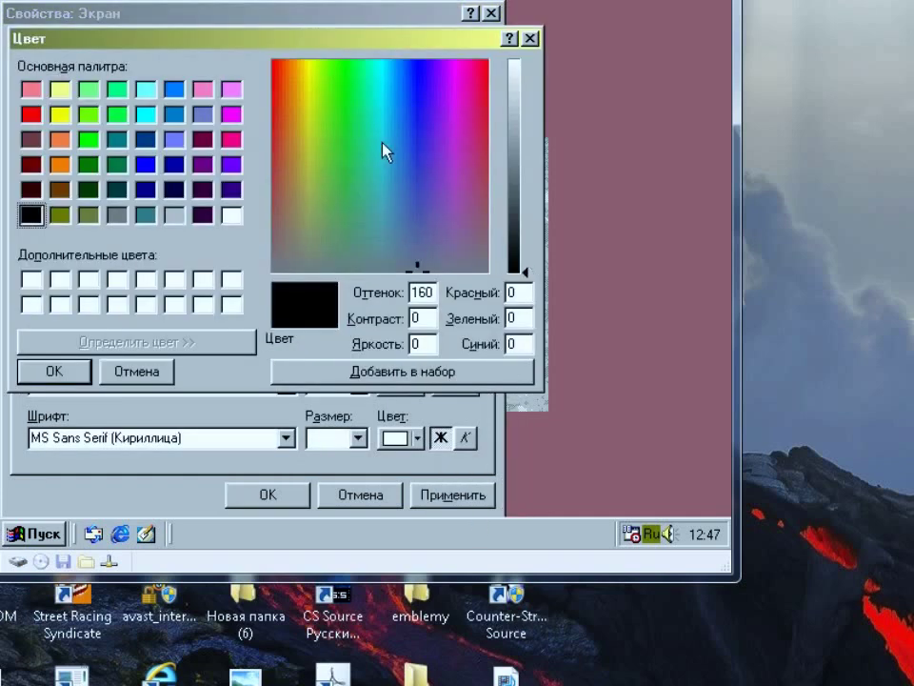
pyautogui.click(60, 214)
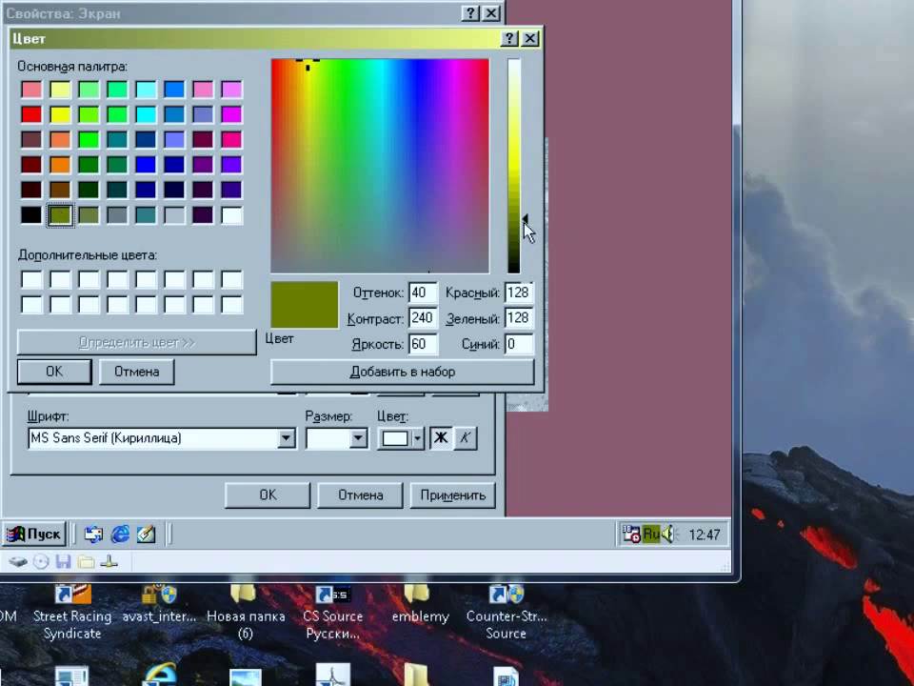
pyautogui.moveTo(527, 229); pyautogui.dragTo(527, 246)
pyautogui.click(55, 372)
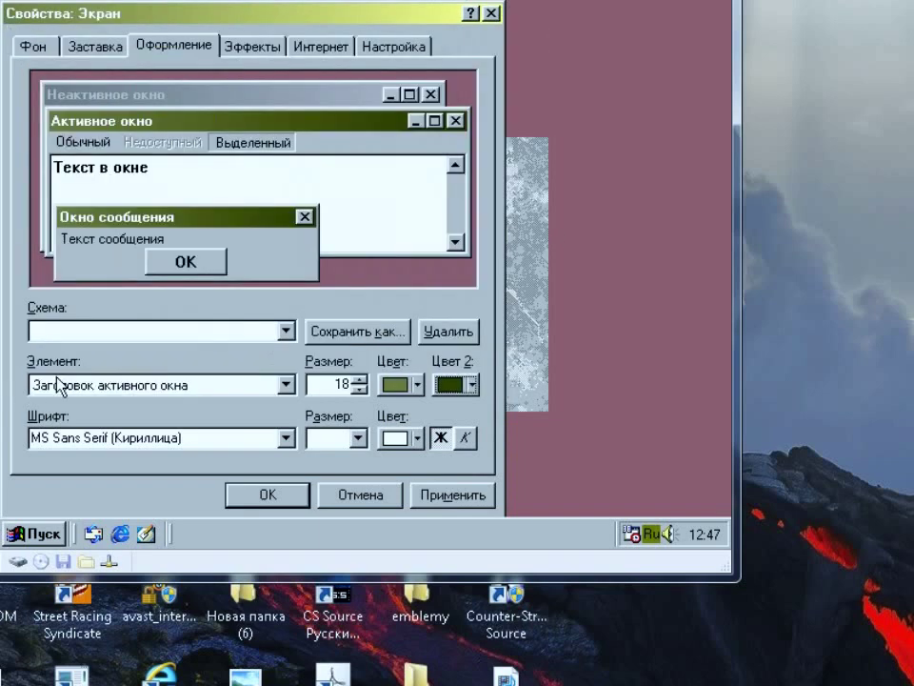
# Make the inactive title bar's second gradient colour a dark grey.
pyautogui.click(370, 105)
pyautogui.click(466, 384)
pyautogui.click(514, 419)
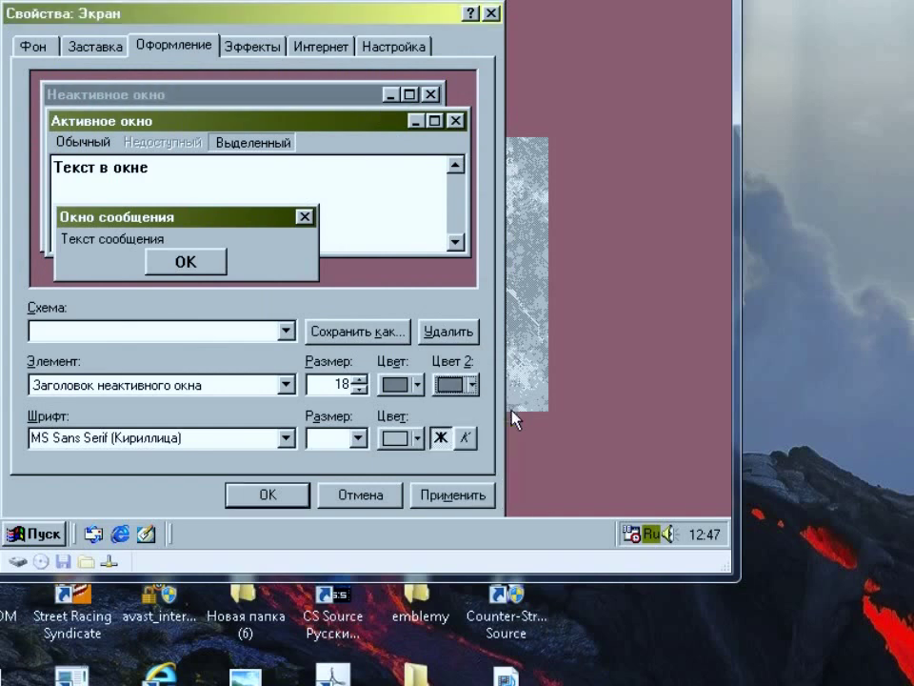
pyautogui.click(474, 383)
pyautogui.click(466, 409)
pyautogui.click(474, 383)
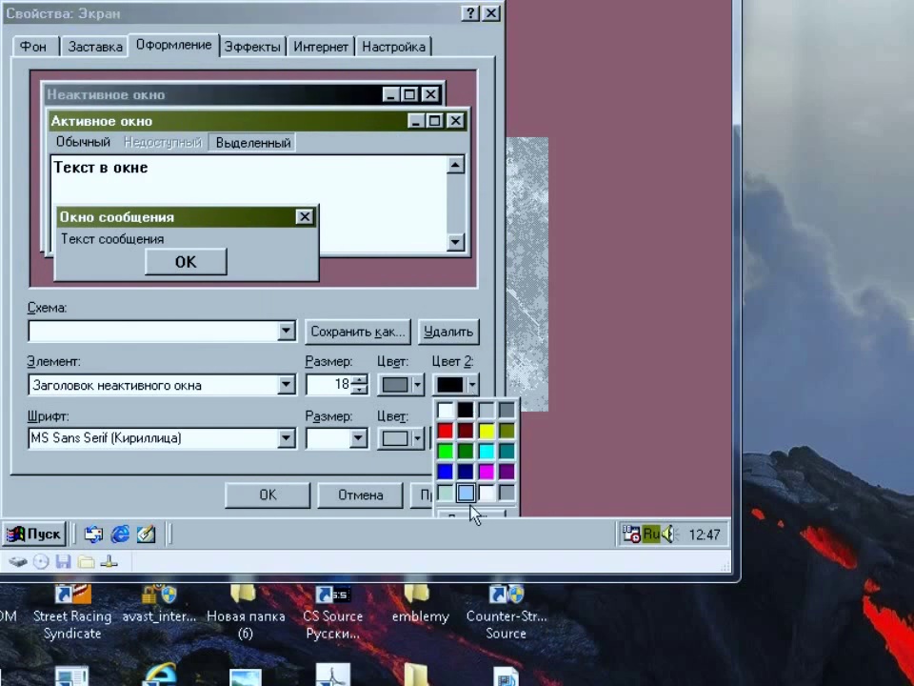
pyautogui.click(468, 502)
pyautogui.moveTo(522, 237); pyautogui.dragTo(521, 213)
pyautogui.click(54, 370)
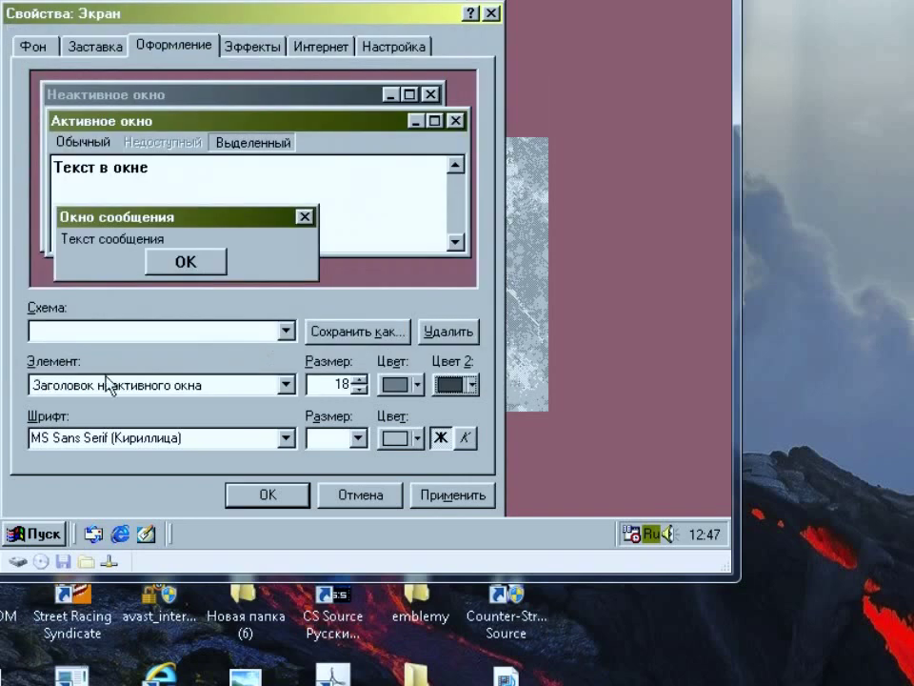
# Apply the new title bar colours and reopen the Appearance settings.
pyautogui.click(451, 495)
pyautogui.click(268, 495)
pyautogui.rightClick(306, 241)
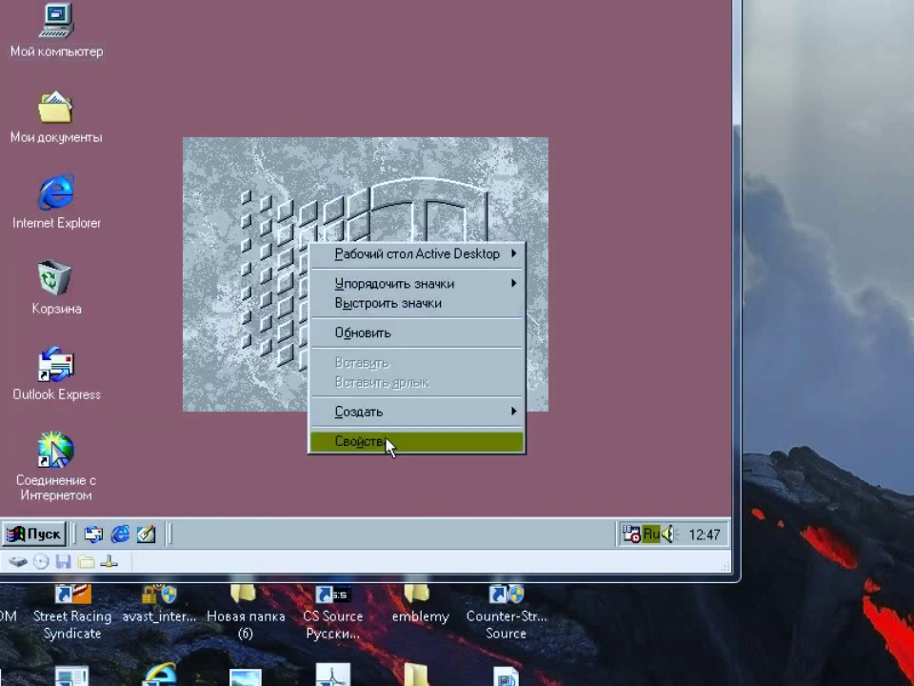
pyautogui.click(385, 440)
pyautogui.click(181, 46)
# Save the colours as the 'Windows 3.11' scheme and apply it.
pyautogui.click(395, 331)
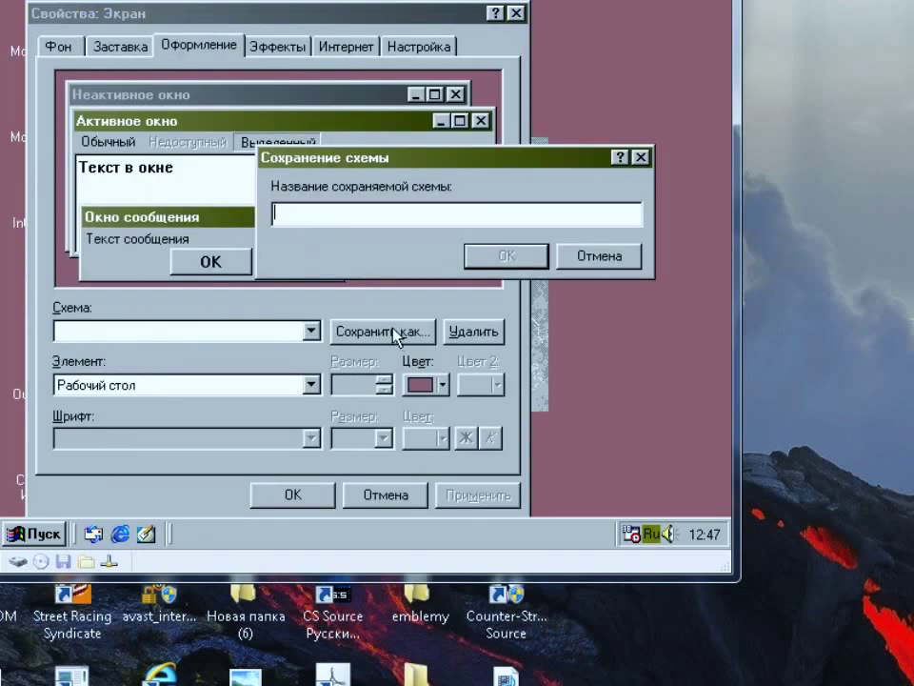
pyautogui.hotkey('alt', 'space')
pyautogui.click(582, 205)
pyautogui.hotkey('alt', 'shift')
pyautogui.write('Win')
pyautogui.write('dows 3.11')
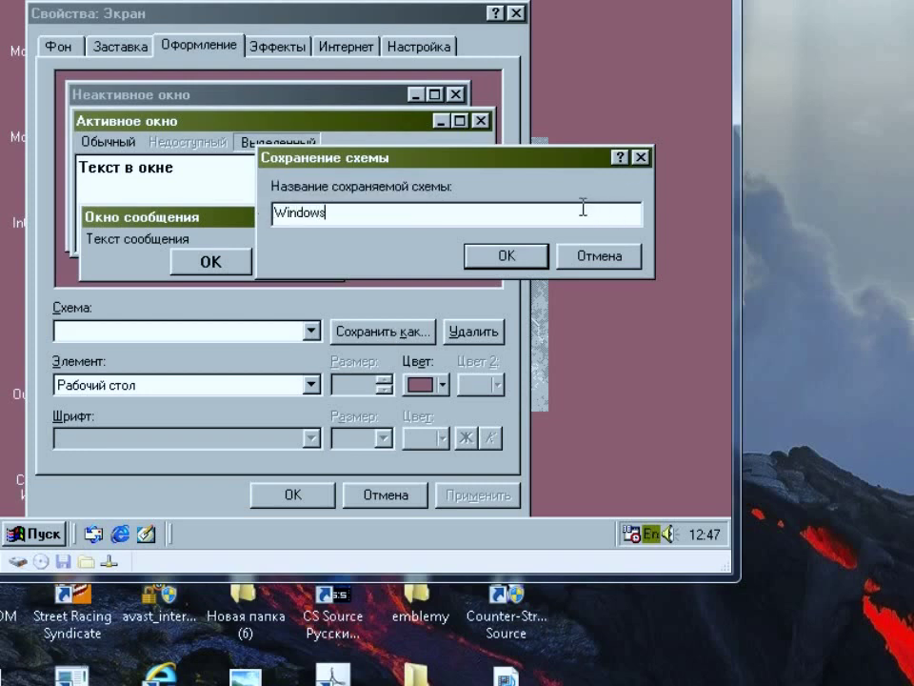
pyautogui.click(508, 255)
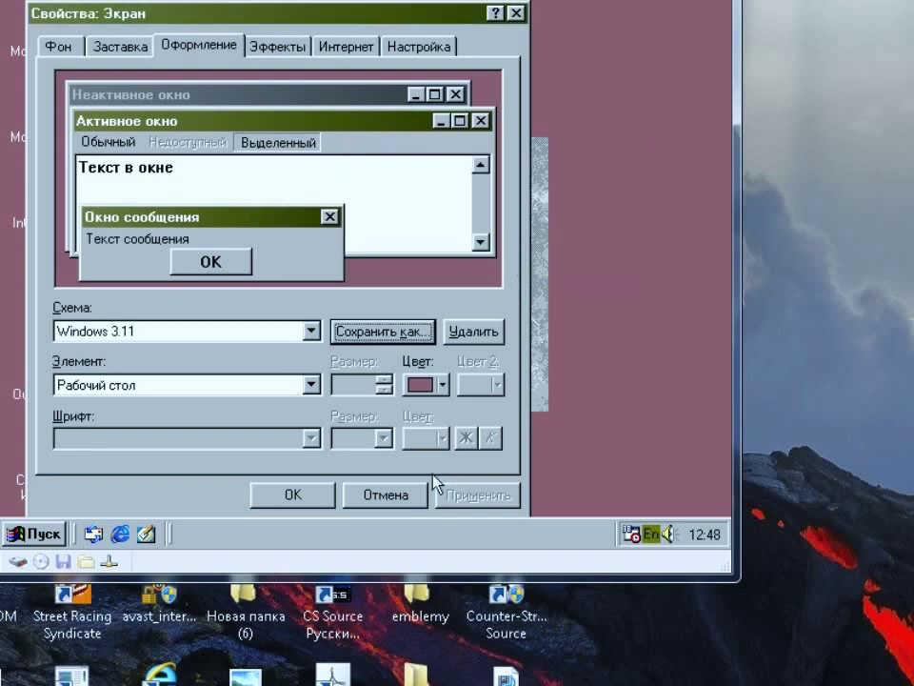
pyautogui.click(322, 498)
# Agree to upgrade to Windows 2000 and accept the licence agreement.
pyautogui.click(33, 532)
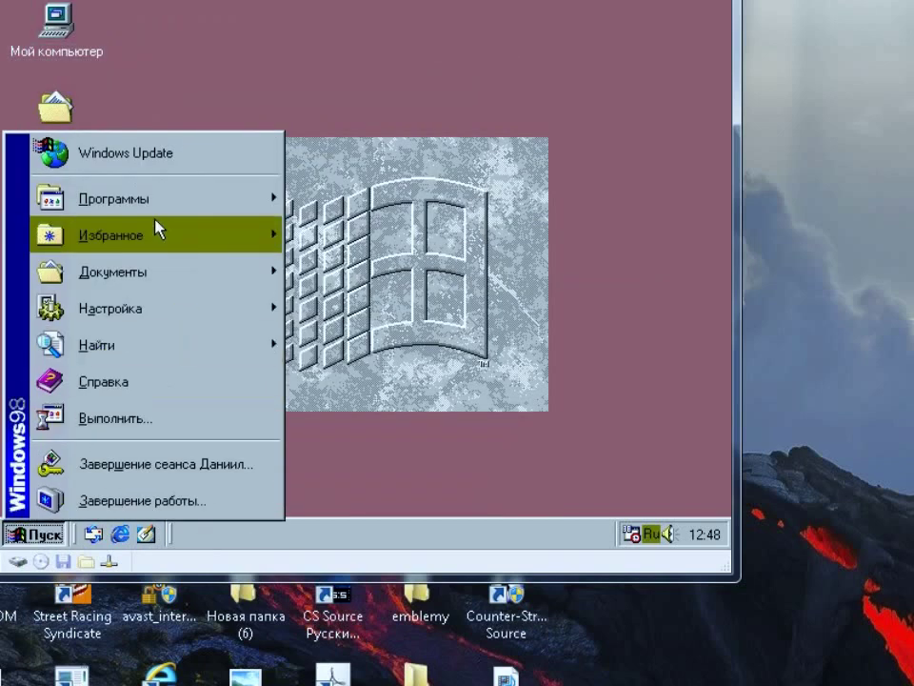
pyautogui.click(536, 261)
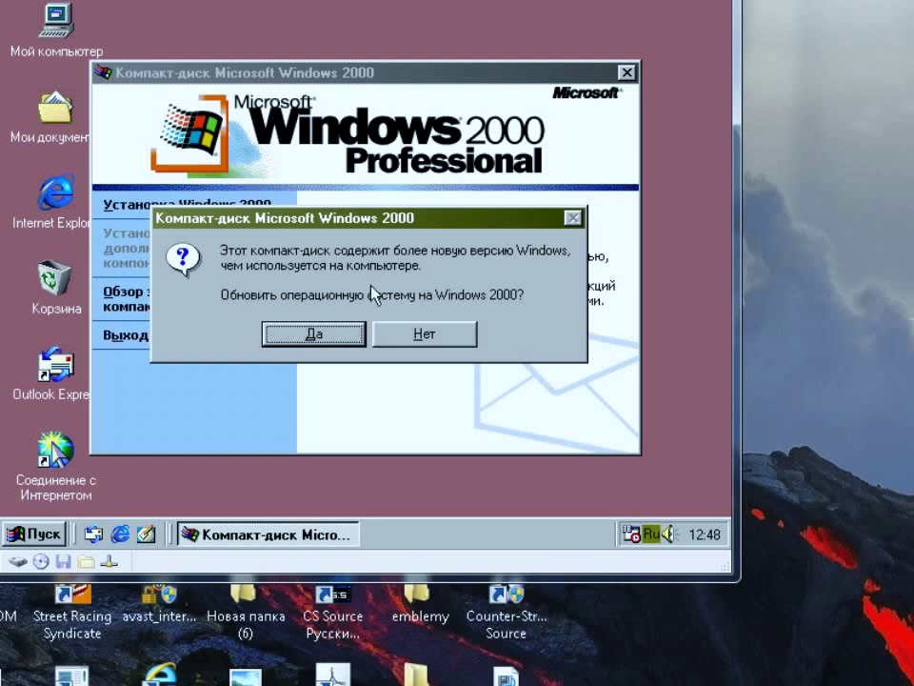
pyautogui.click(314, 333)
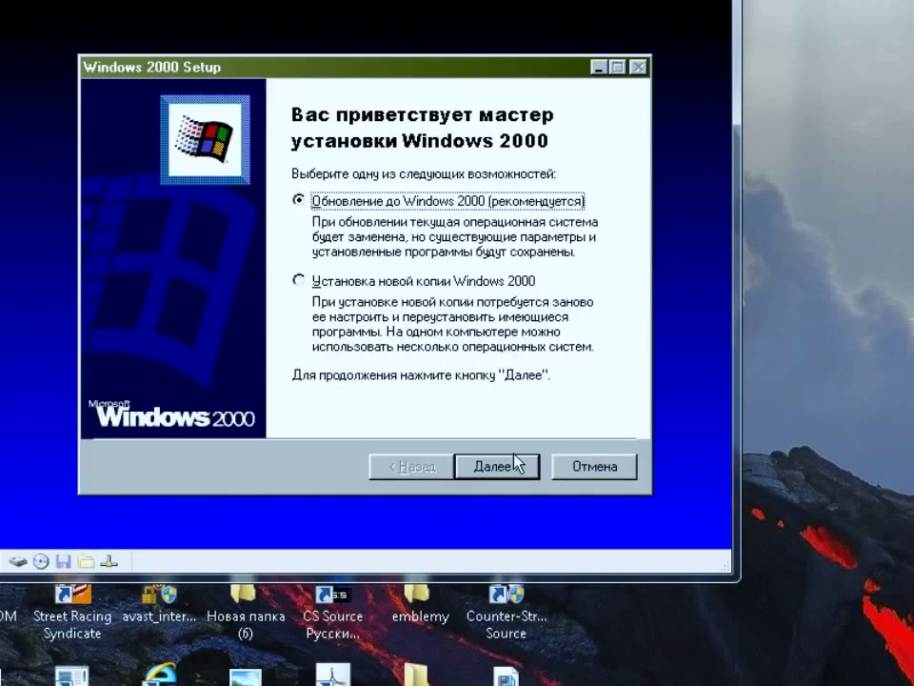
pyautogui.click(505, 468)
pyautogui.click(400, 385)
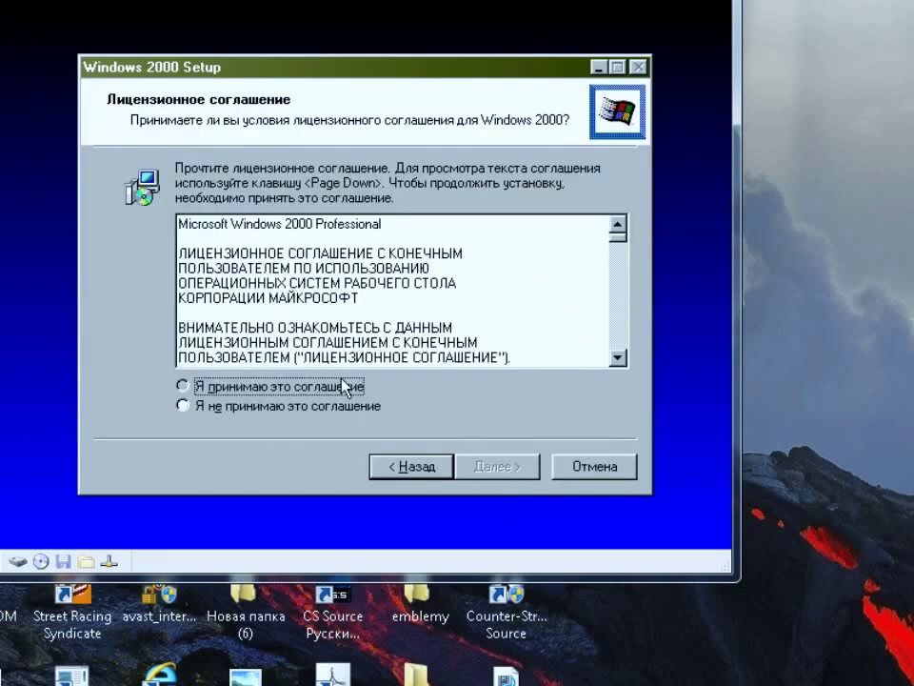
pyautogui.click(514, 469)
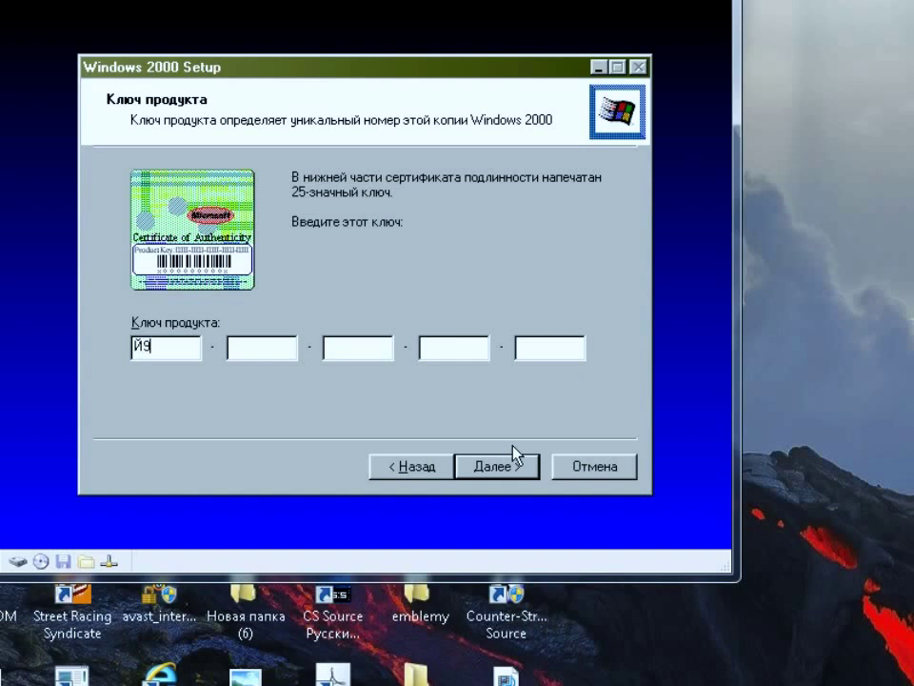
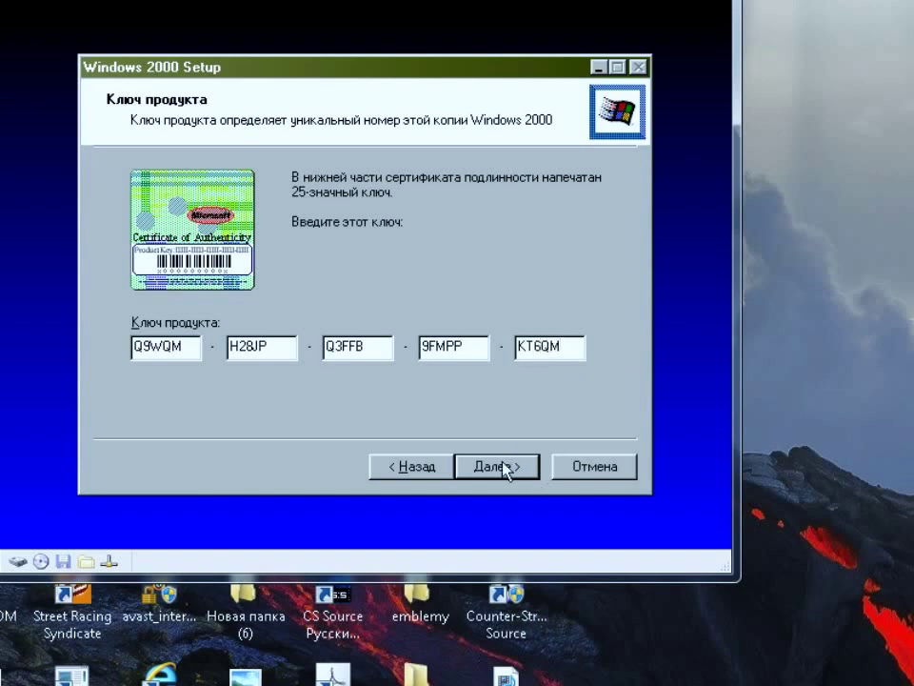
# Enter the 25-character product key, correcting typos, and continue.
pyautogui.click(499, 466)
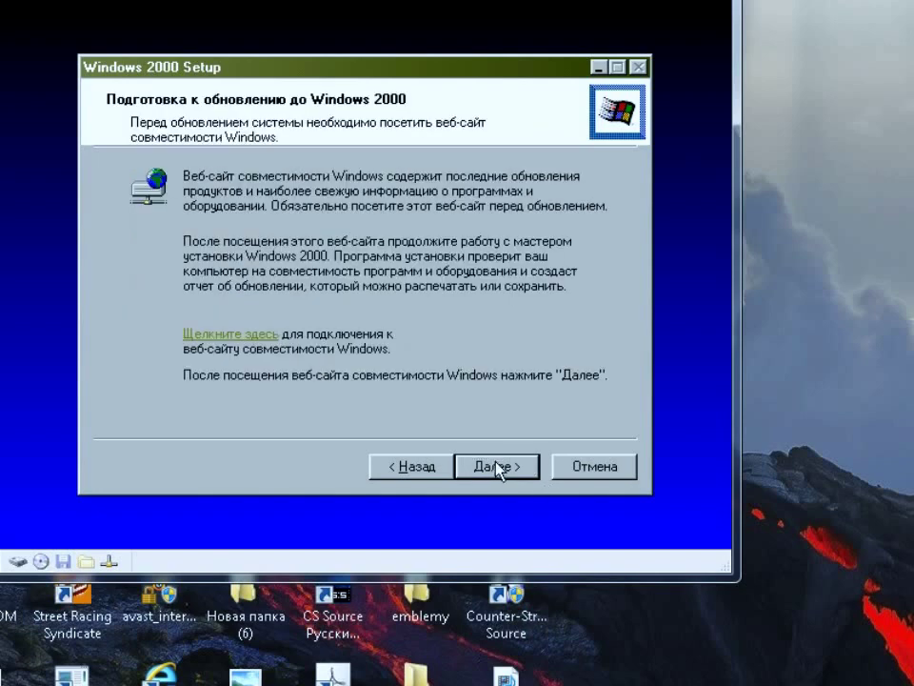
# Open the compatibility site and finish the Internet Connection Wizard using the LAN, no mail account.
pyautogui.click(215, 335)
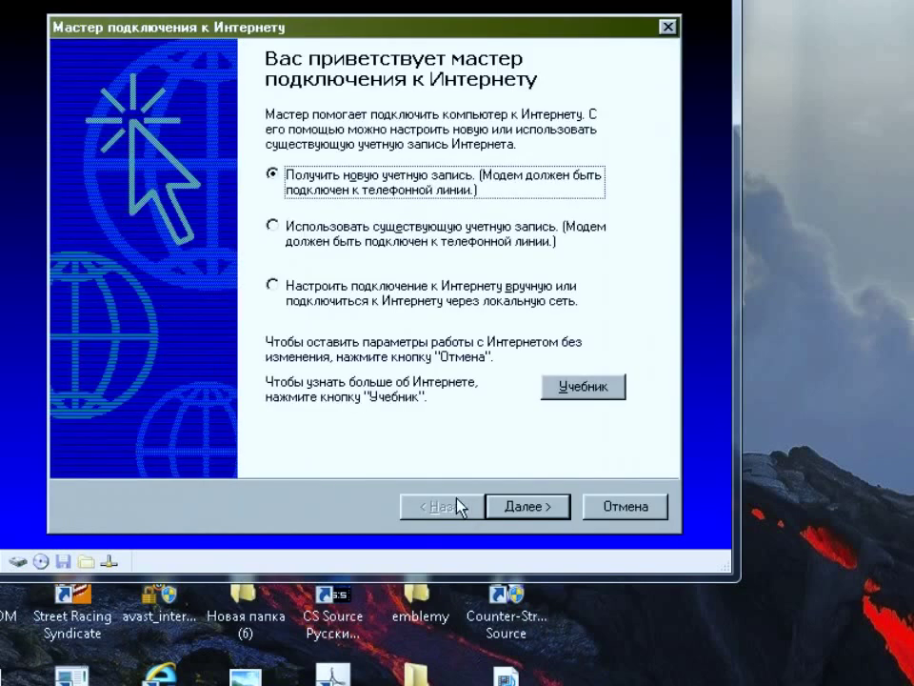
pyautogui.click(423, 300)
pyautogui.click(530, 506)
pyautogui.click(376, 322)
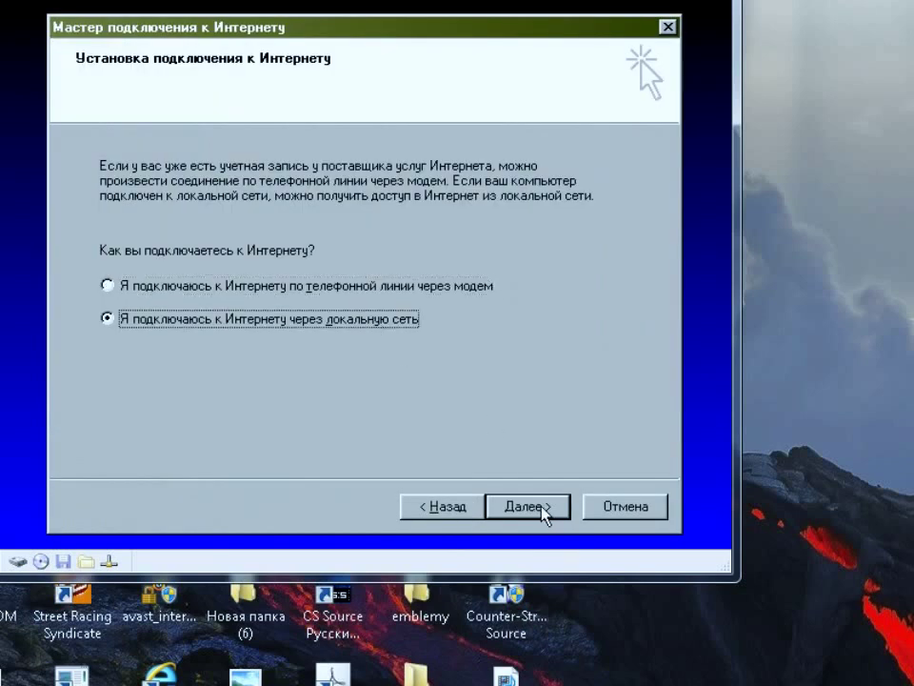
pyautogui.click(542, 514)
pyautogui.click(519, 511)
pyautogui.click(139, 320)
pyautogui.click(553, 515)
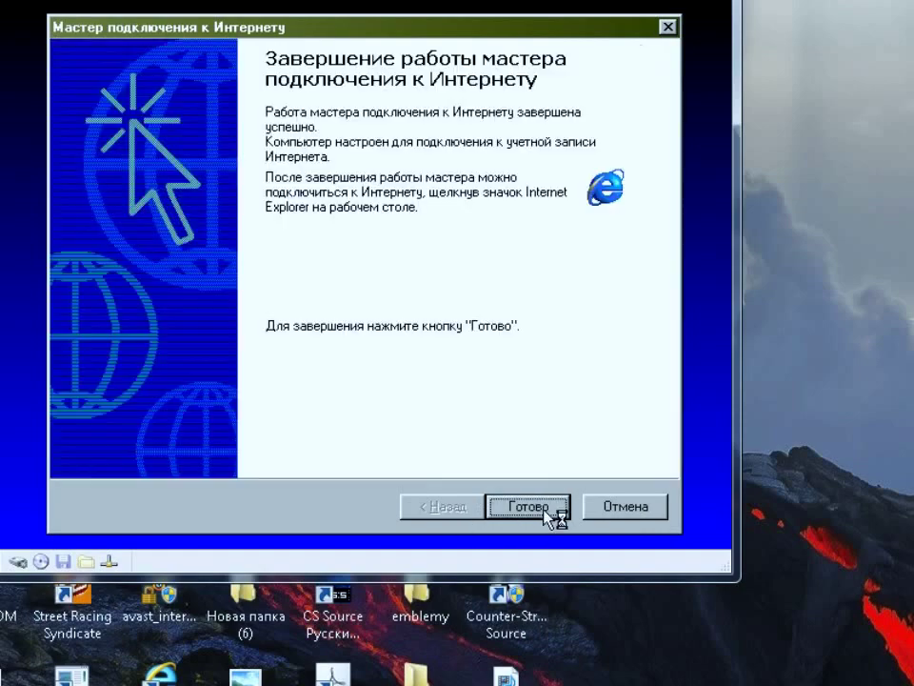
pyautogui.click(544, 508)
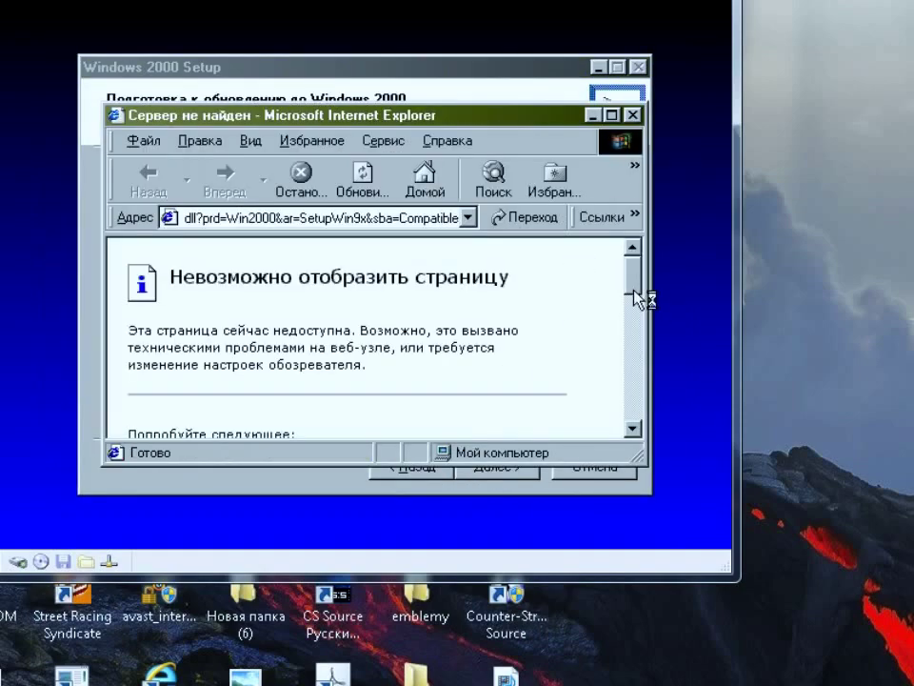
# Close the compatibility site error page and continue Windows 2000 Setup.
pyautogui.moveTo(638, 298); pyautogui.dragTo(621, 418)
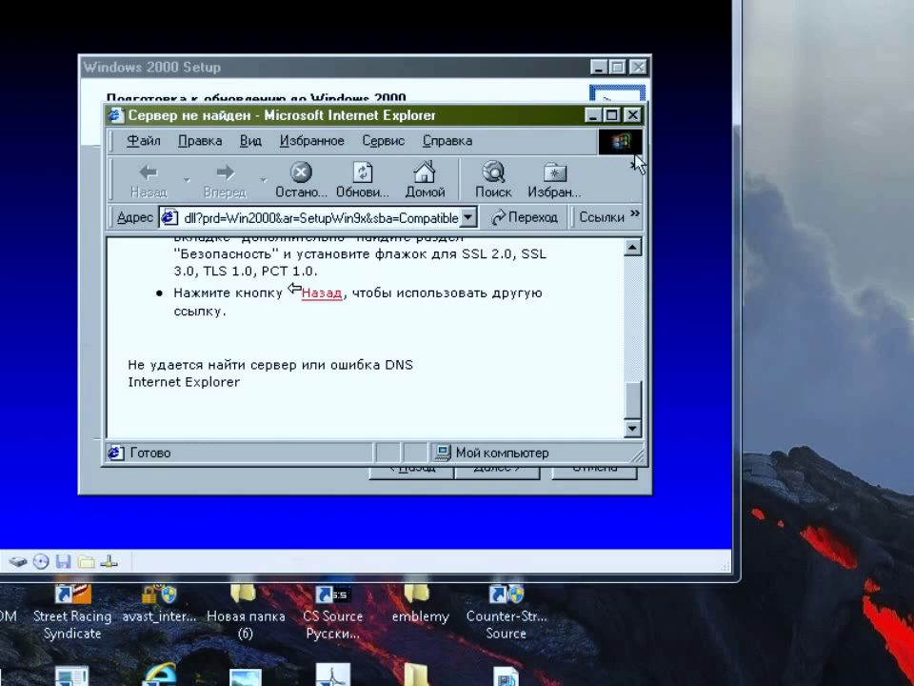
pyautogui.click(634, 115)
pyautogui.click(483, 467)
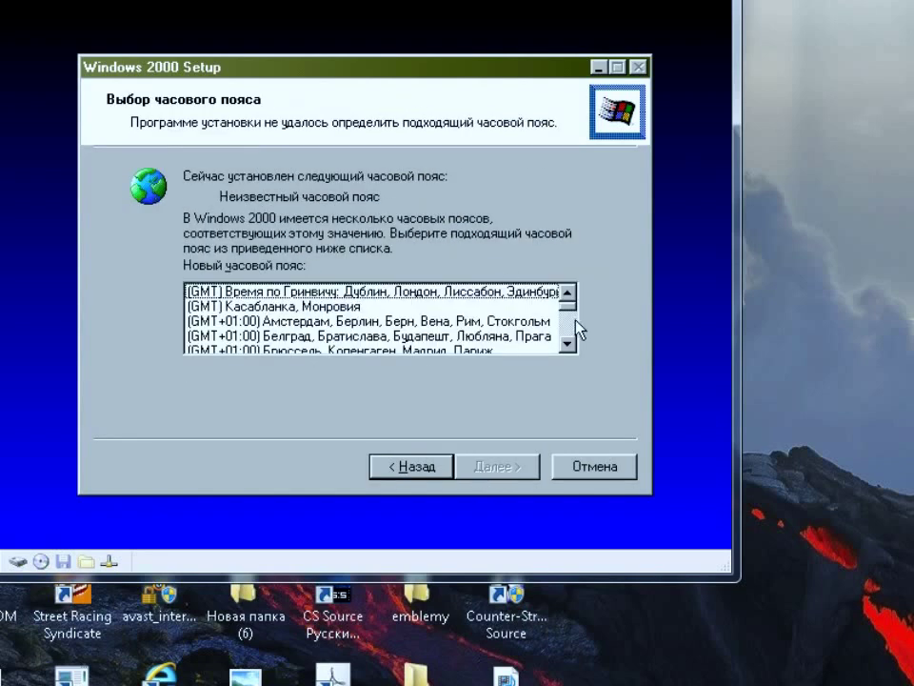
# Set the time zone to GMT+03:00 Moscow.
pyautogui.moveTo(567, 341); pyautogui.dragTo(569, 302)
pyautogui.click(568, 295)
pyautogui.click(438, 322)
pyautogui.click(527, 467)
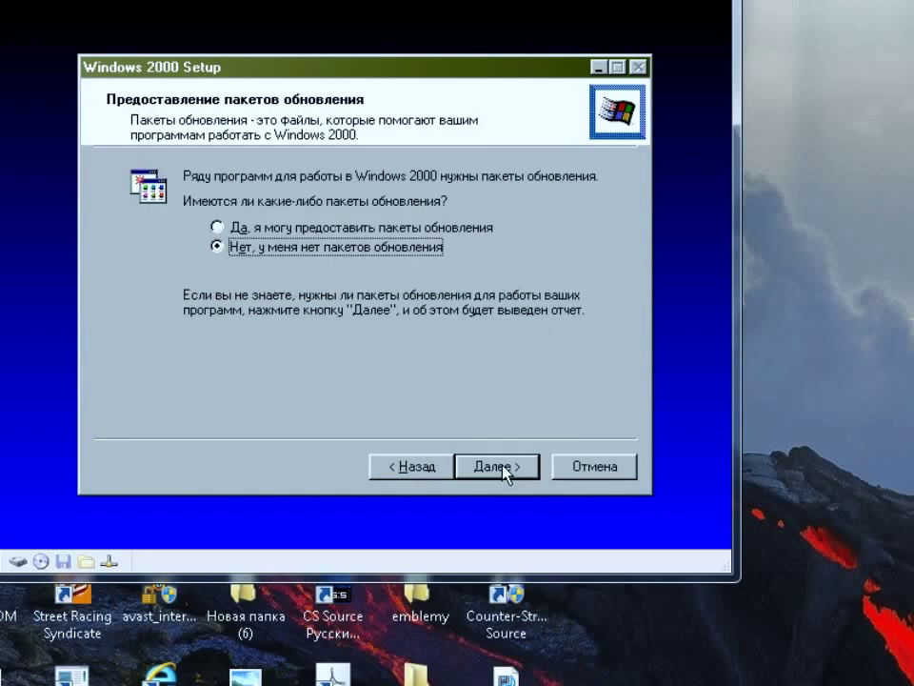
# Point setup to update packs on drive D, accept the NTFS conversion, and start the upgrade report.
pyautogui.click(389, 229)
pyautogui.click(463, 405)
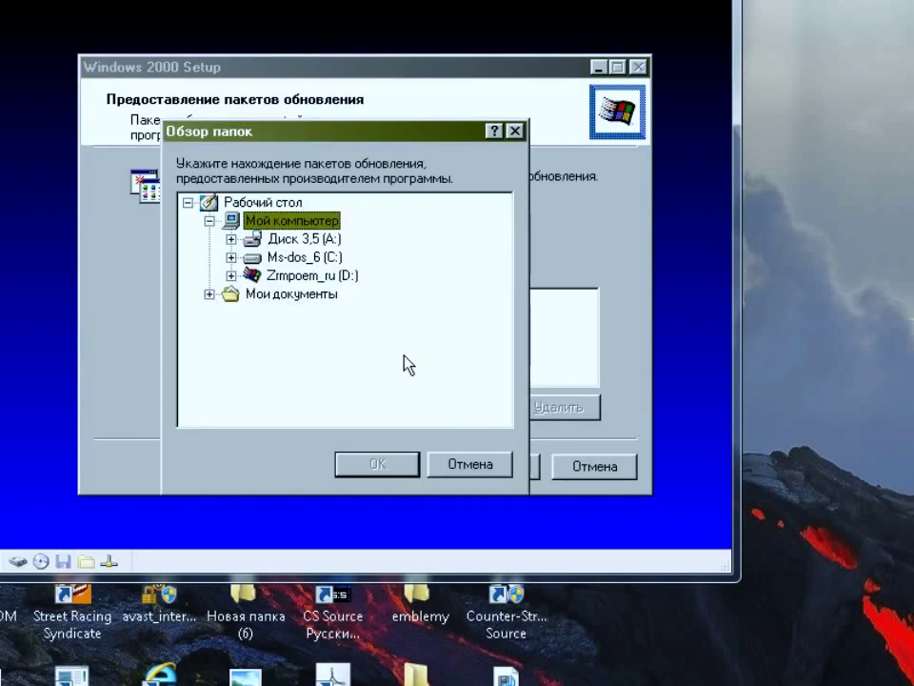
pyautogui.click(314, 275)
pyautogui.doubleClick(318, 277)
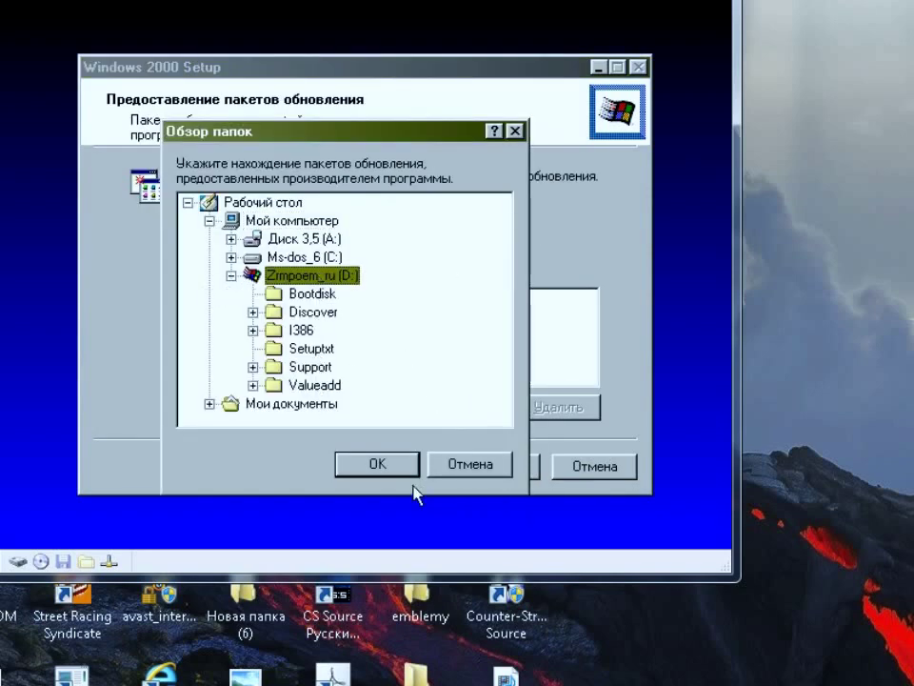
pyautogui.click(412, 467)
pyautogui.click(520, 464)
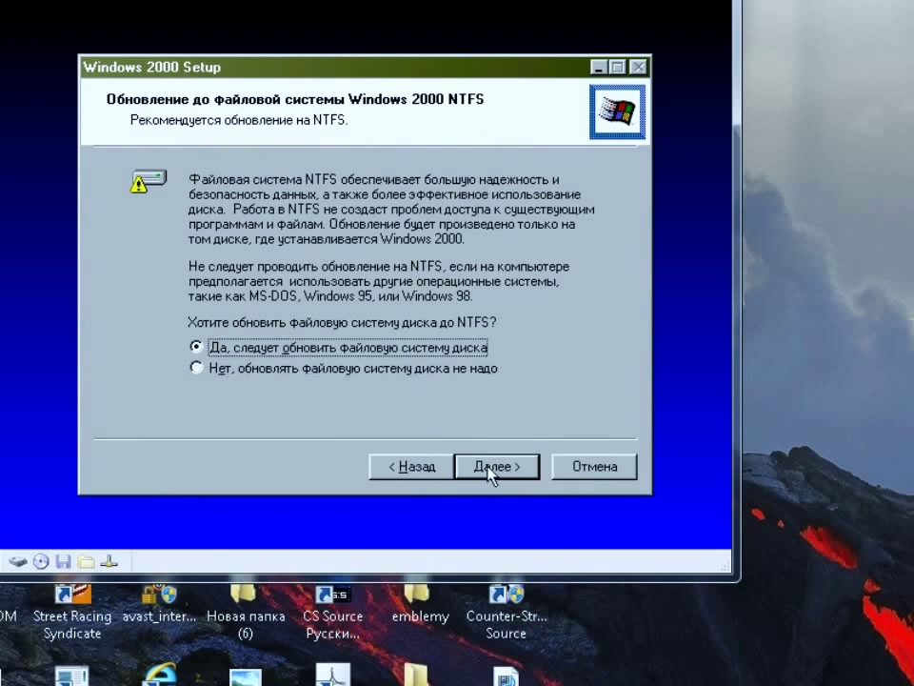
pyautogui.click(491, 466)
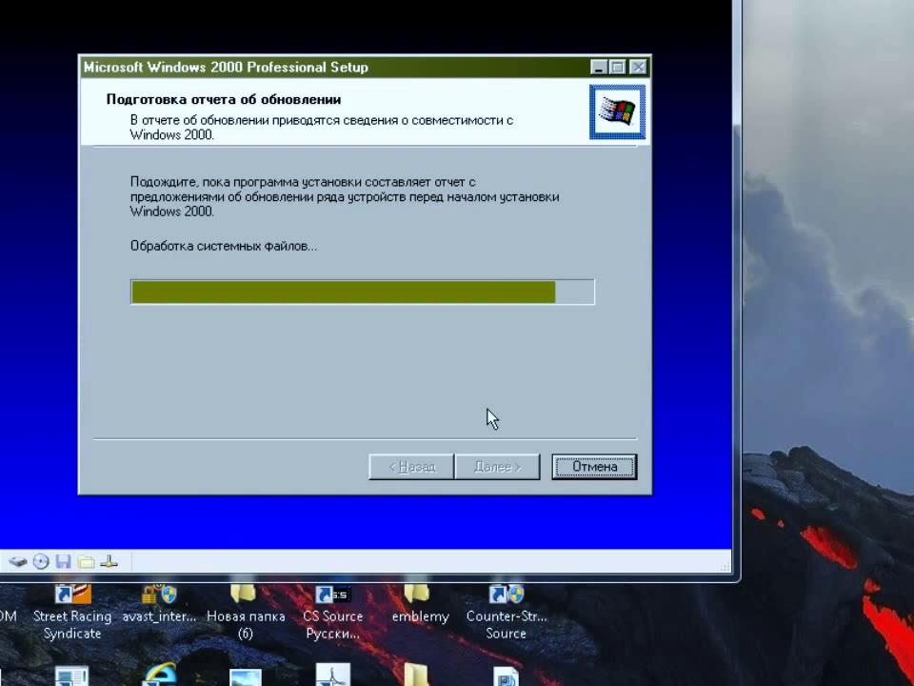
# Save the upgrade report as 'upgrade' in C:\Windows and proceed to installation.
pyautogui.click(436, 407)
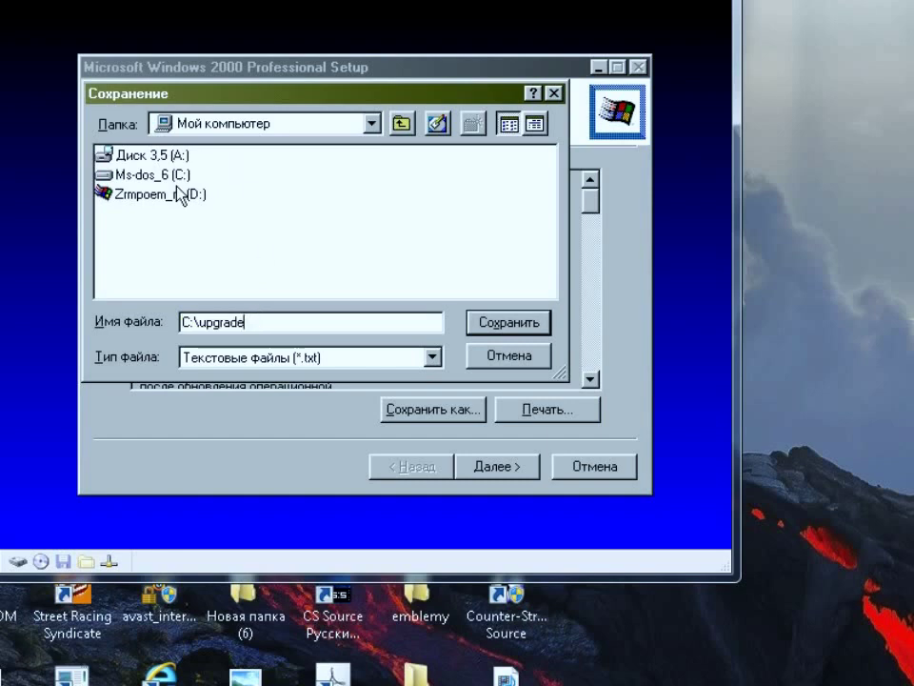
pyautogui.doubleClick(148, 175)
pyautogui.doubleClick(122, 212)
pyautogui.click(470, 318)
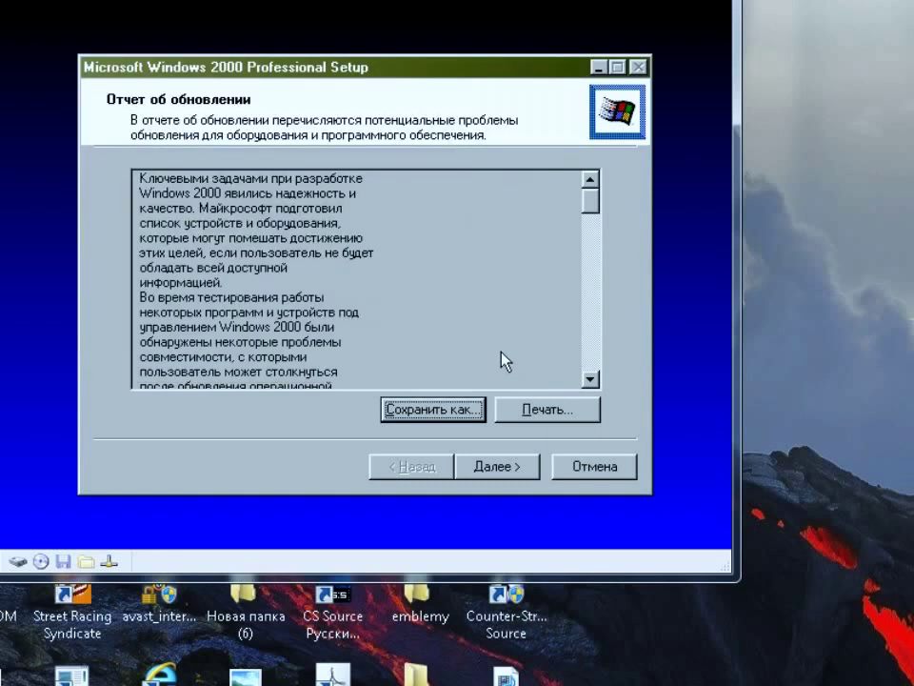
pyautogui.click(498, 461)
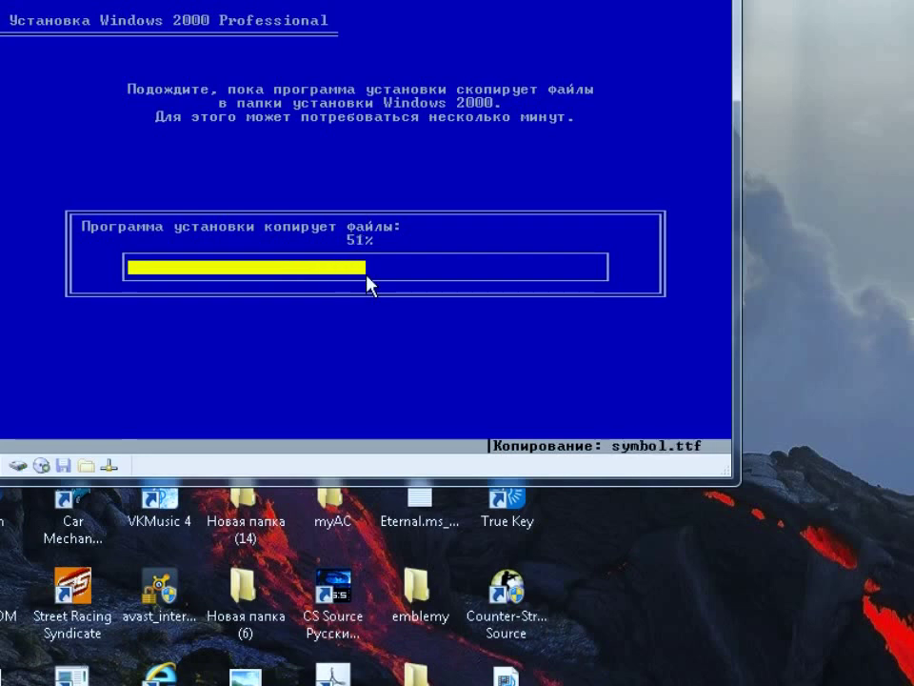
# After file copying completes, reboot the virtual machine with Enter.
pyautogui.press('super')
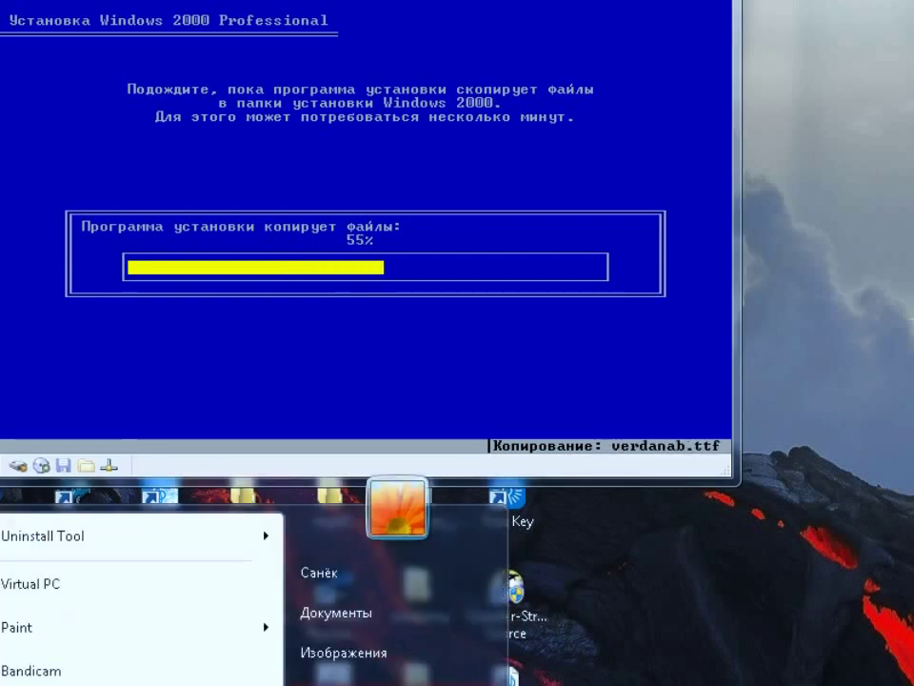
pyautogui.press('super')
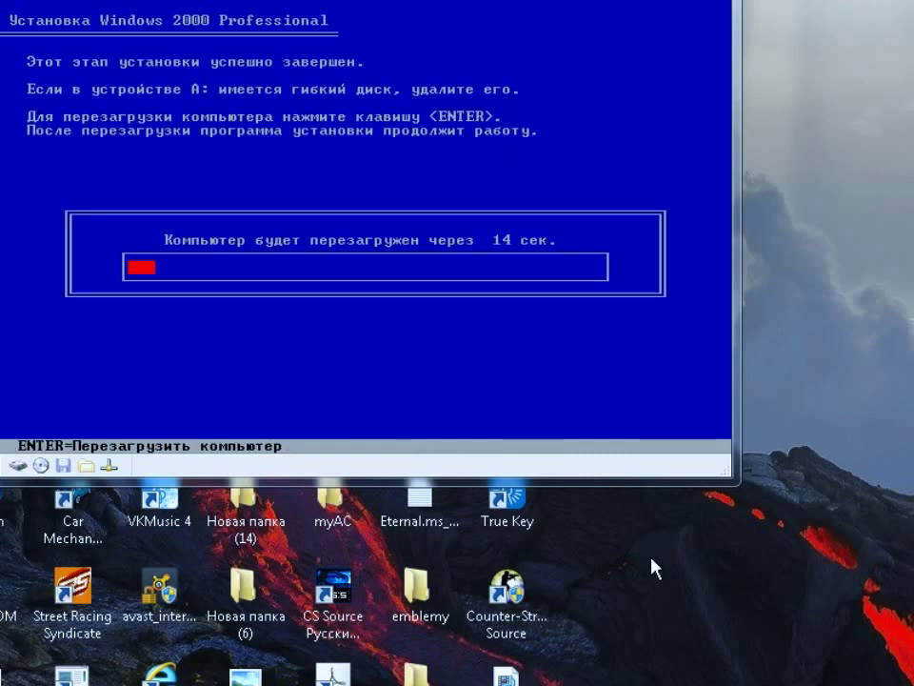
pyautogui.press('Return')
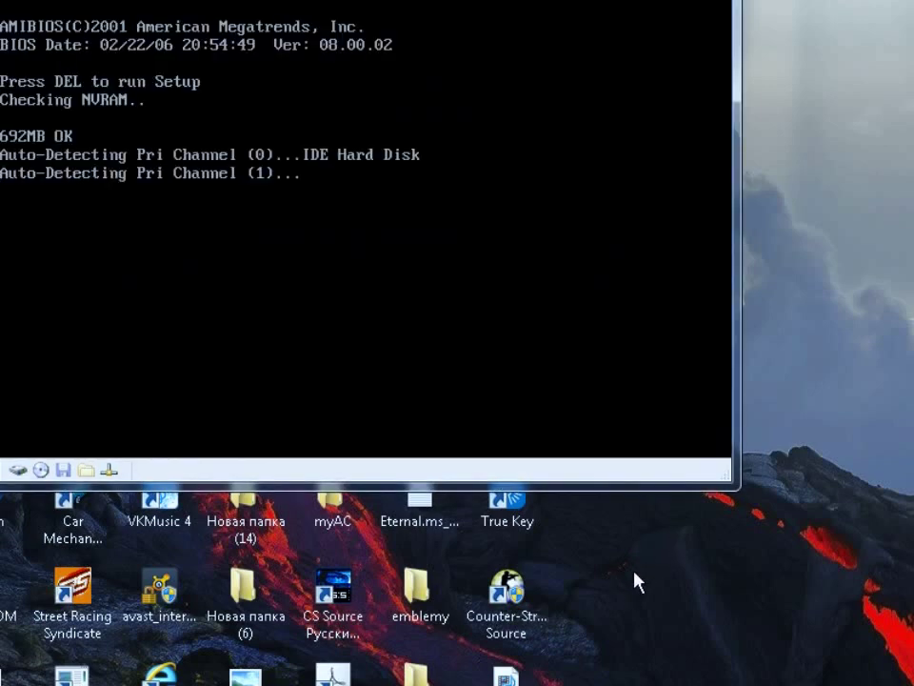
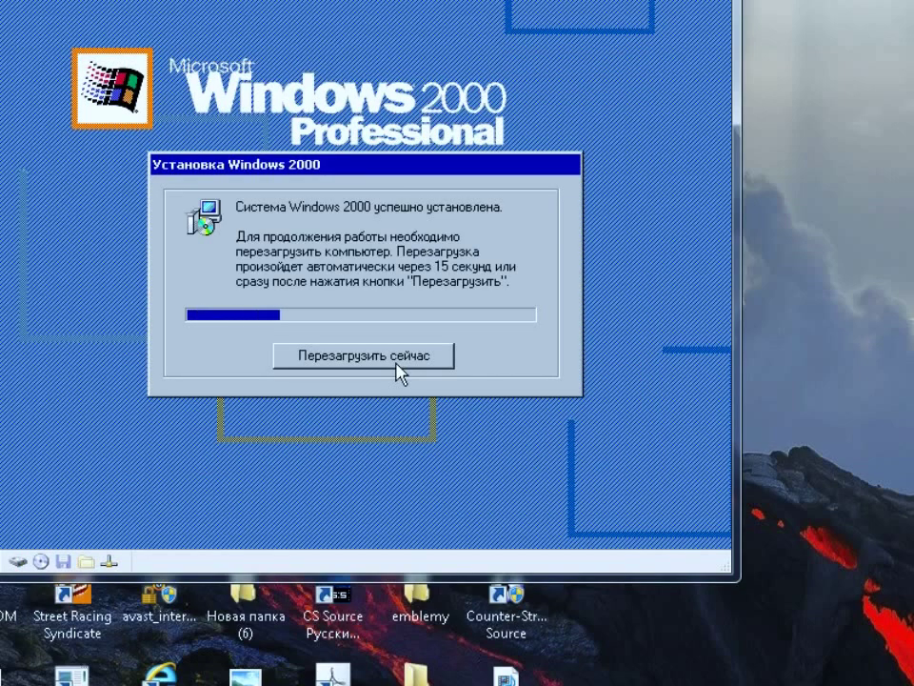
# Restart to finish Windows 2000 setup, confirm a blank user password, and log on.
pyautogui.click(378, 362)
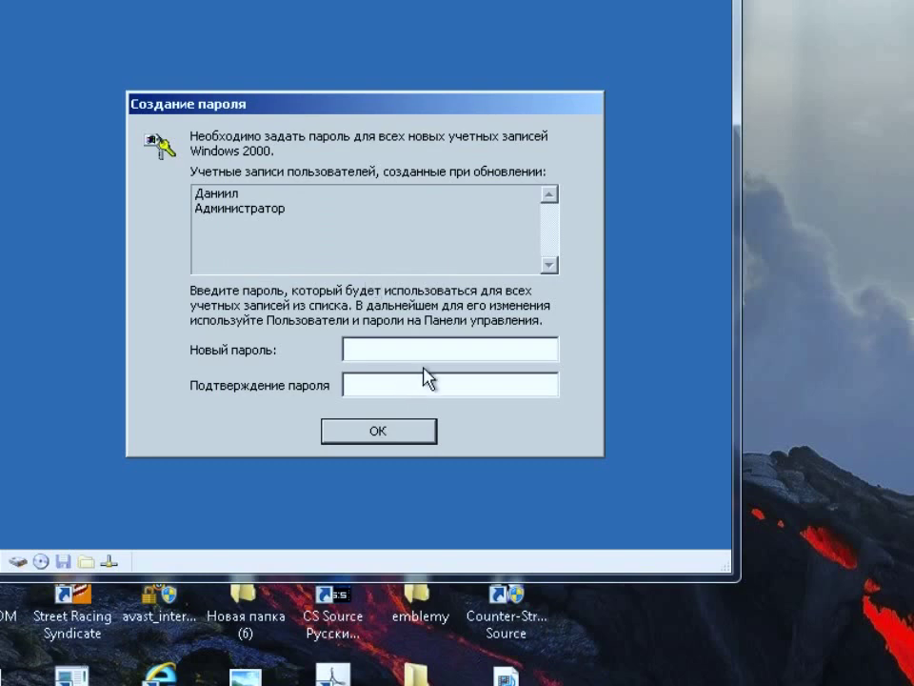
pyautogui.click(390, 430)
pyautogui.click(352, 355)
pyautogui.click(369, 319)
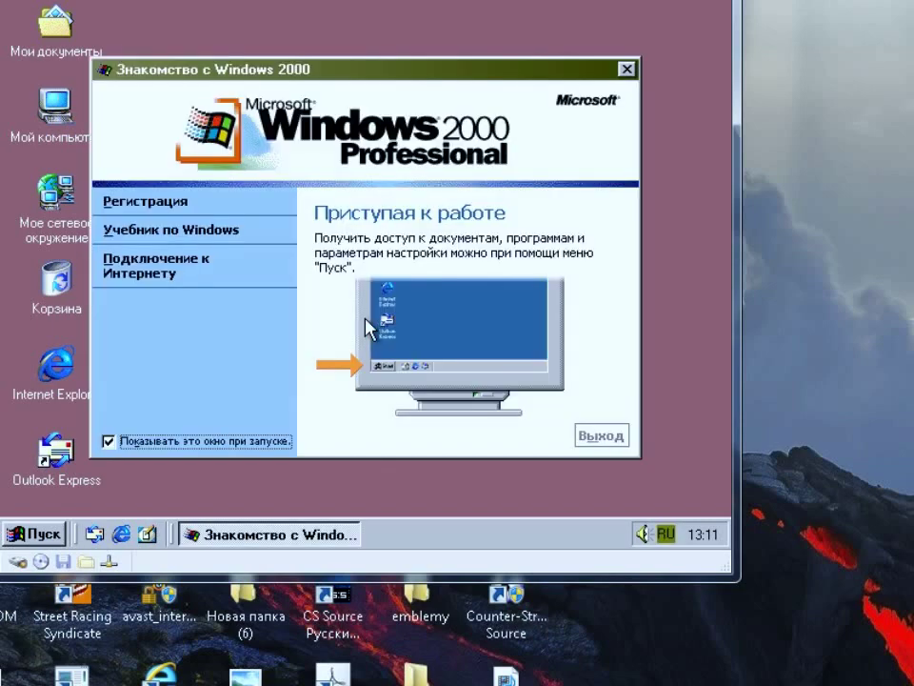
# Stop the welcome window showing at startup and check the version with winver (5.0, build 2195, SP4).
pyautogui.click(218, 444)
pyautogui.click(615, 438)
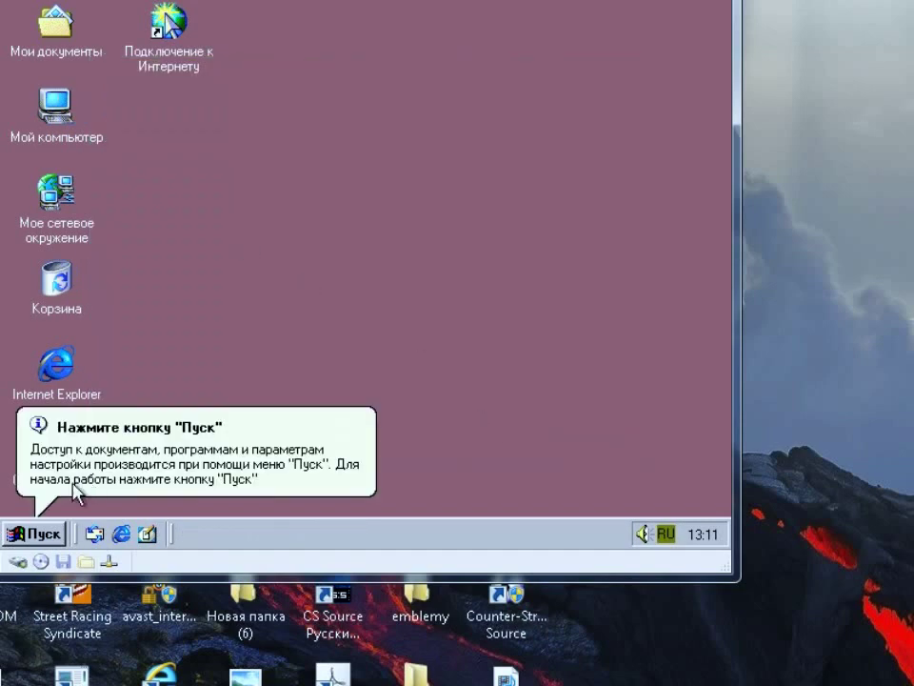
pyautogui.click(75, 488)
pyautogui.click(122, 416)
pyautogui.write('ц')
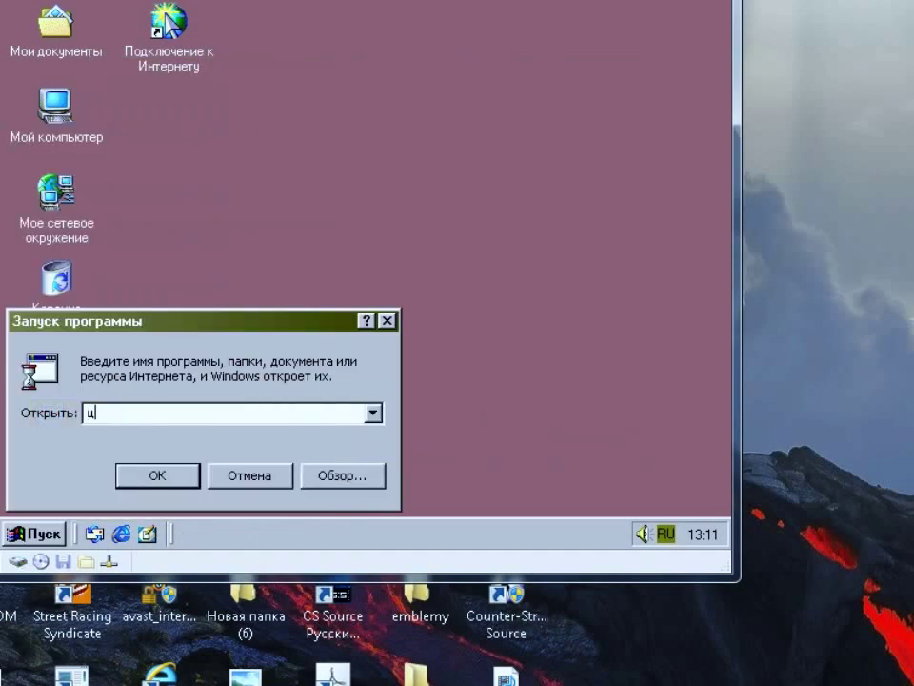
pyautogui.press('BackSpace')
pyautogui.write('winver')
pyautogui.press('Return')
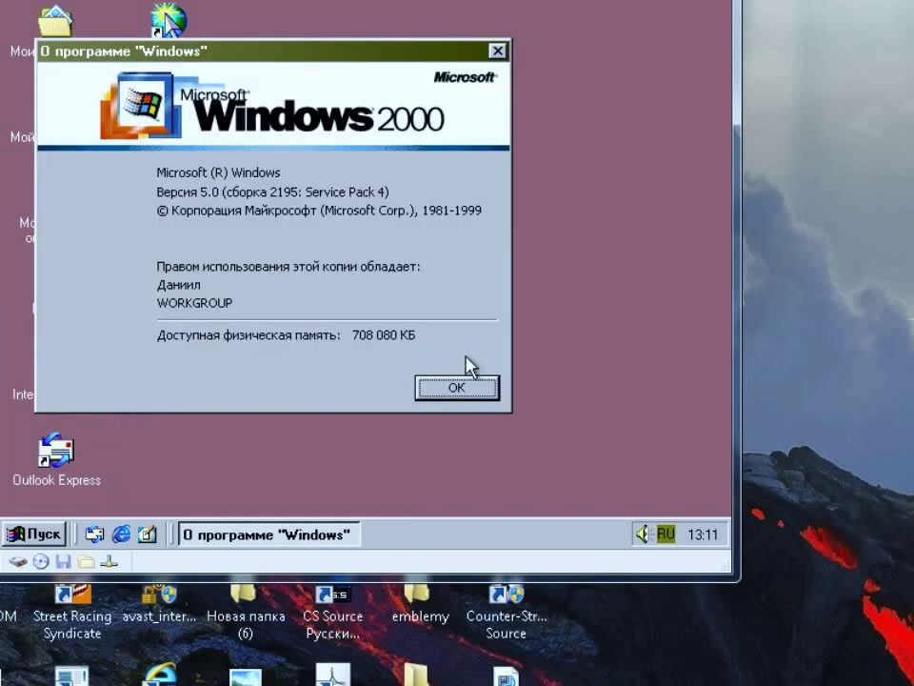
pyautogui.click(467, 385)
# Review the system details in My Computer's properties, then close them.
pyautogui.click(52, 106)
pyautogui.rightClick(67, 95)
pyautogui.click(186, 290)
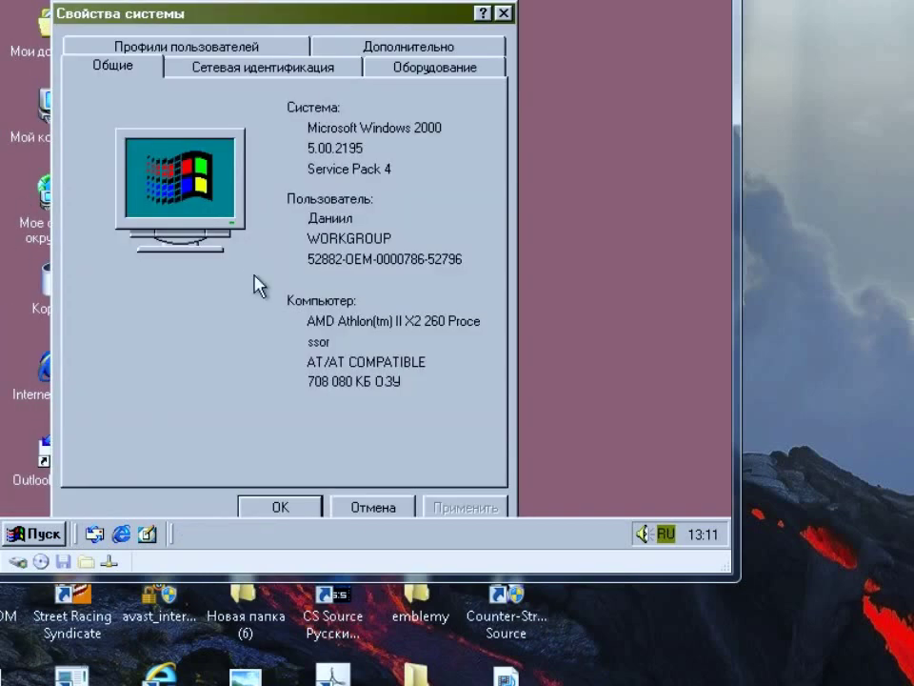
pyautogui.click(502, 13)
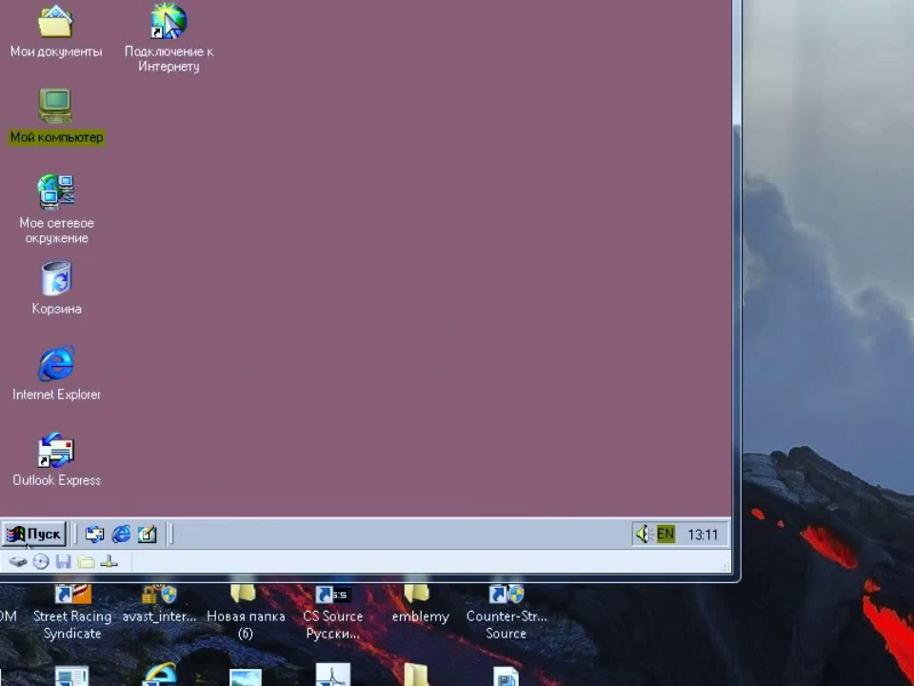
pyautogui.click(296, 362)
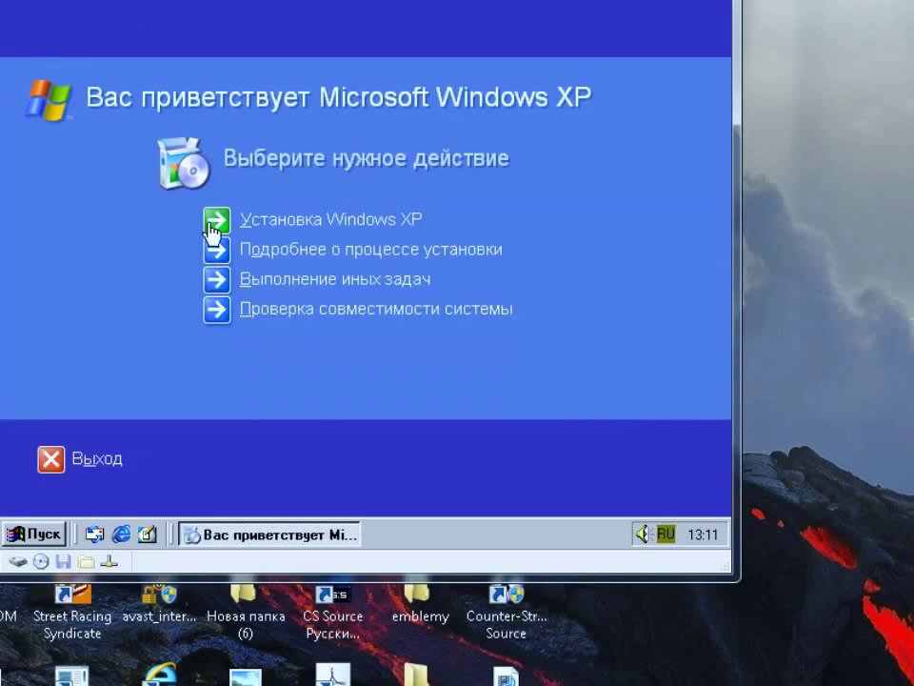
pyautogui.click(216, 223)
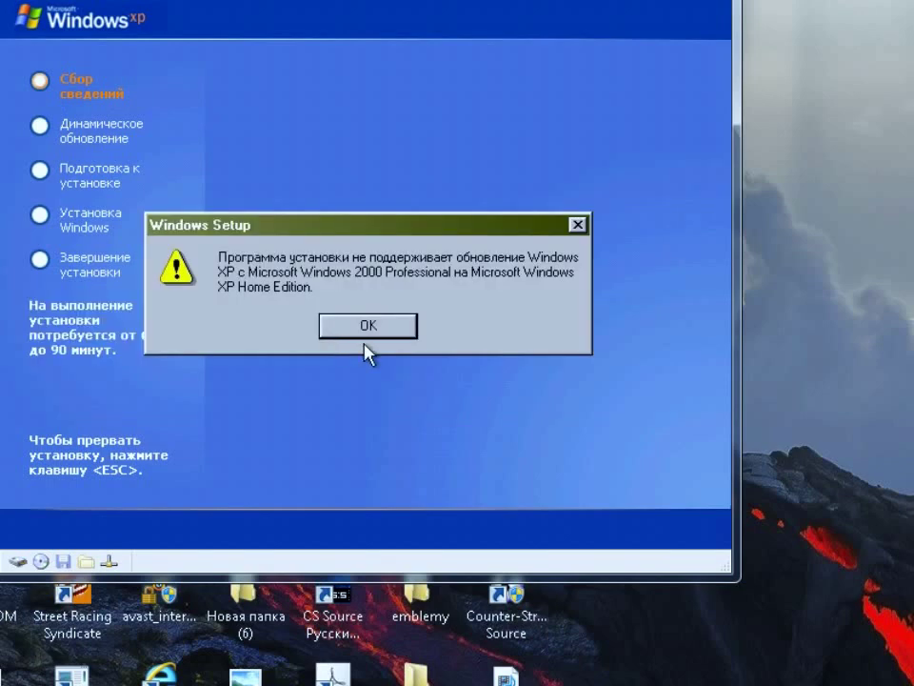
pyautogui.click(363, 326)
pyautogui.click(541, 190)
pyautogui.click(544, 192)
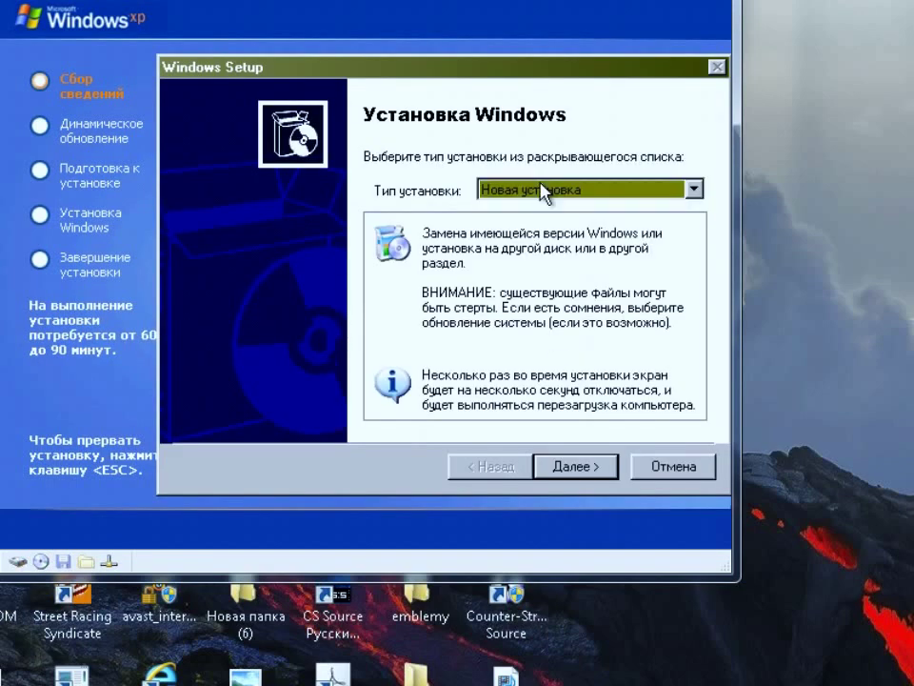
pyautogui.press('Escape')
pyautogui.press('Return')
pyautogui.click(579, 464)
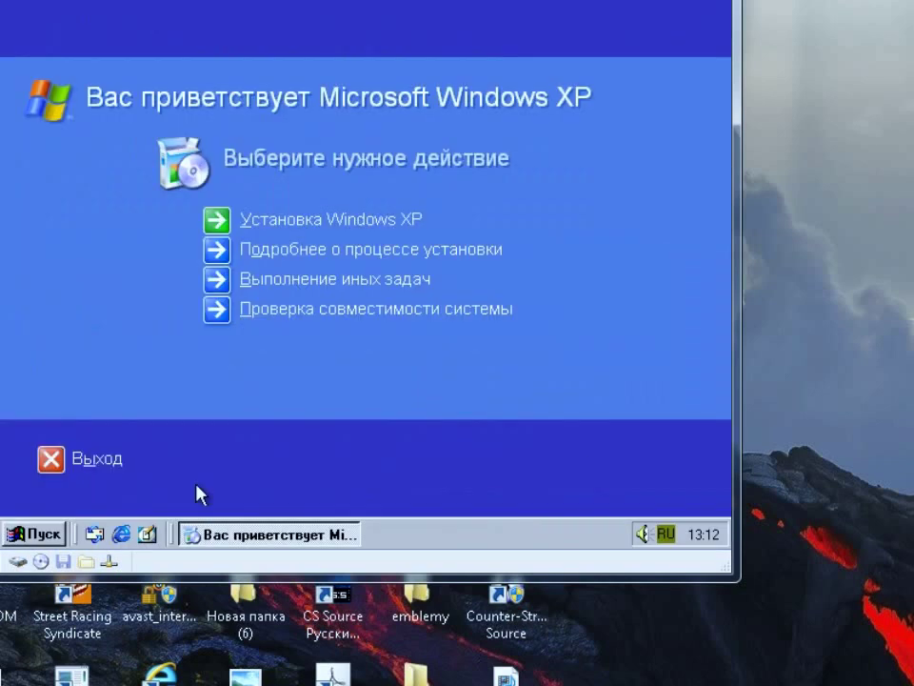
pyautogui.click(56, 461)
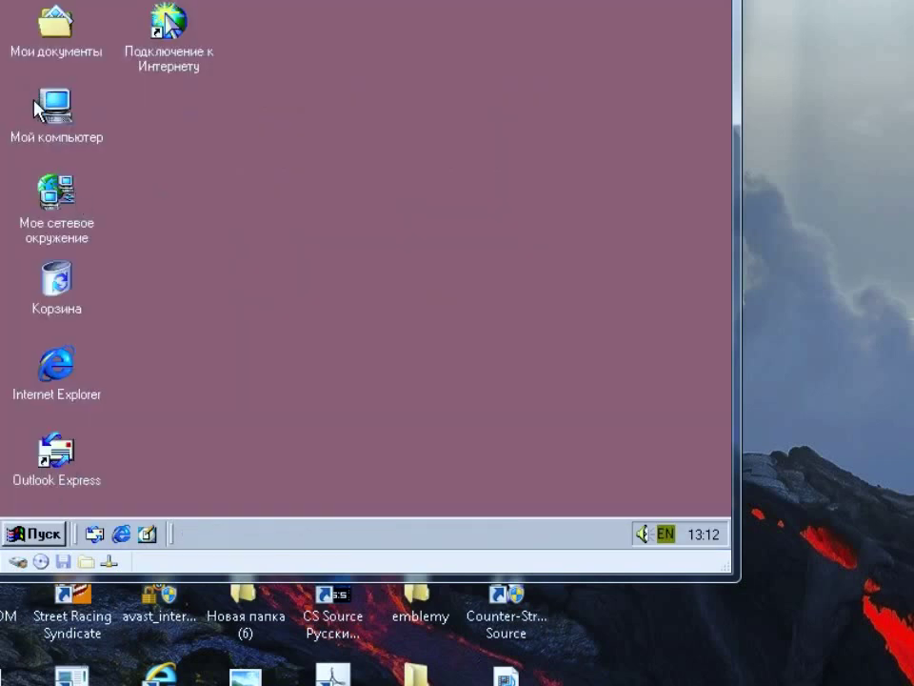
# Open the GRTMHOEM_RU (D:) disc, launch its SETUP and close the Windows XP welcome menu.
pyautogui.doubleClick(48, 110)
pyautogui.click(571, 238)
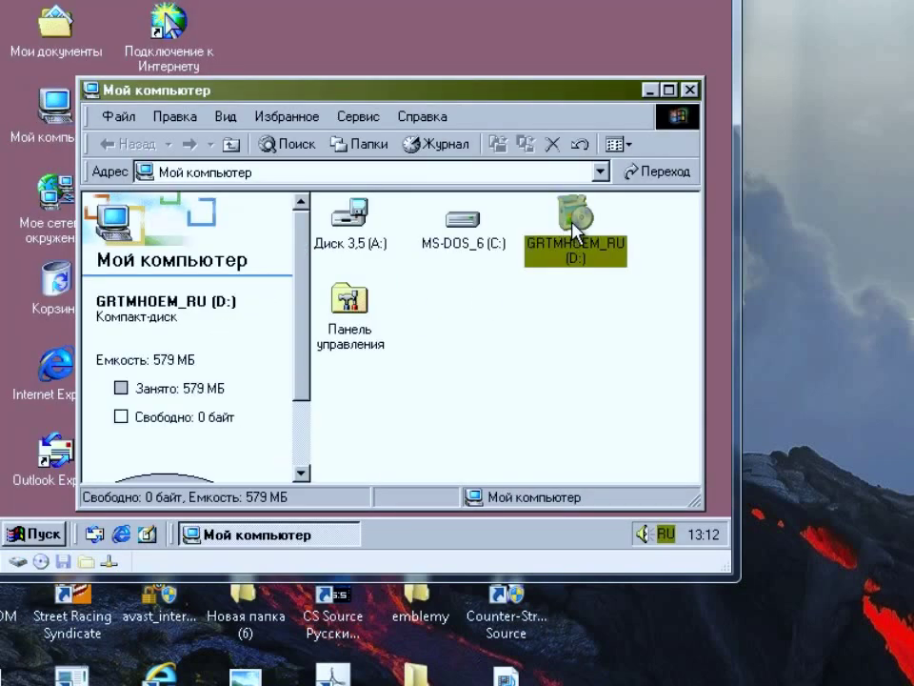
pyautogui.rightClick(575, 232)
pyautogui.click(592, 251)
pyautogui.moveTo(691, 290); pyautogui.dragTo(691, 419)
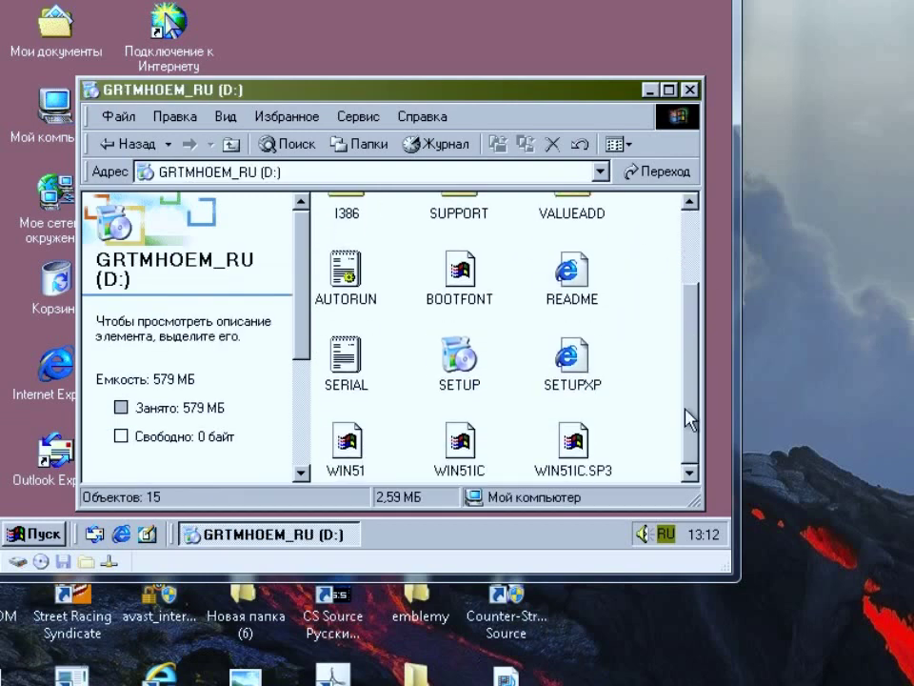
pyautogui.doubleClick(466, 379)
pyautogui.click(90, 459)
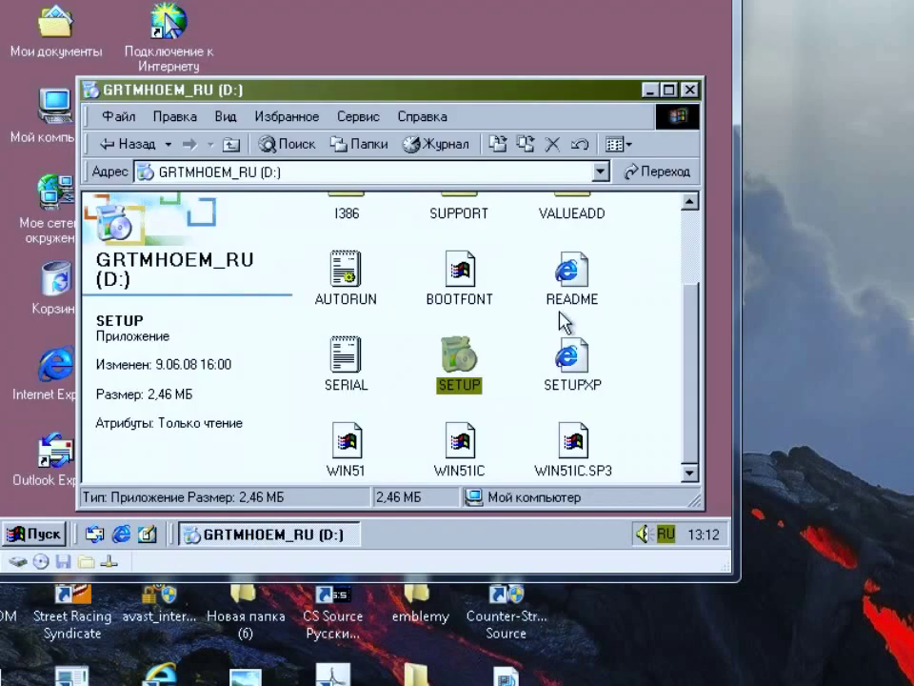
# Browse the disc's I386, SUPPORT and VALUEADD folders.
pyautogui.scroll(3, 708, 270)
pyautogui.doubleClick(341, 309)
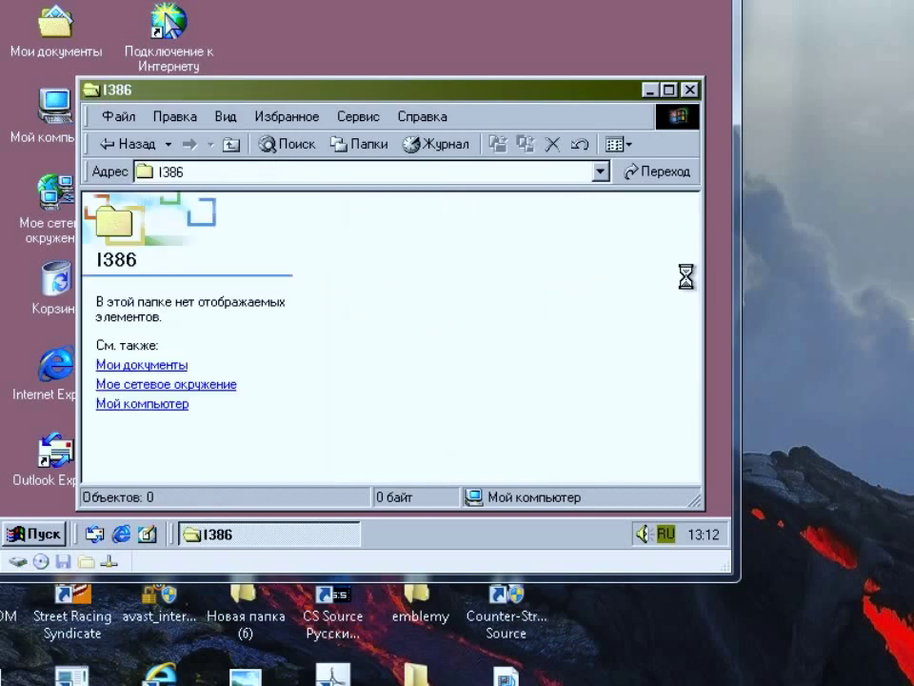
pyautogui.scroll(-10, 651, 419)
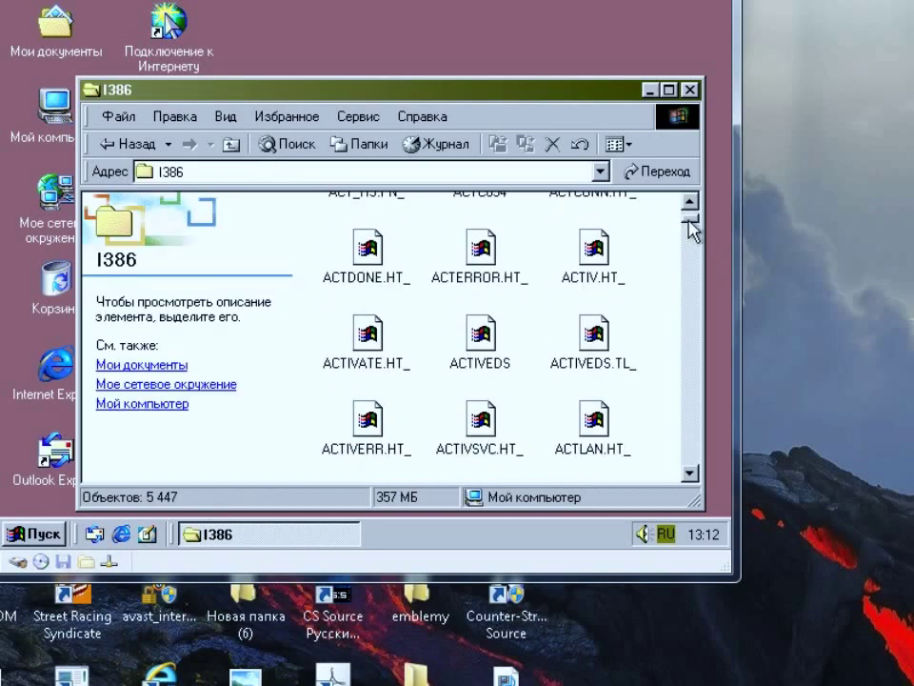
pyautogui.moveTo(693, 229)
pyautogui.mouseDown()
pyautogui.moveTo(689, 444)
pyautogui.moveTo(681, 432)
pyautogui.moveTo(689, 205)
pyautogui.mouseUp()
pyautogui.click(104, 144)
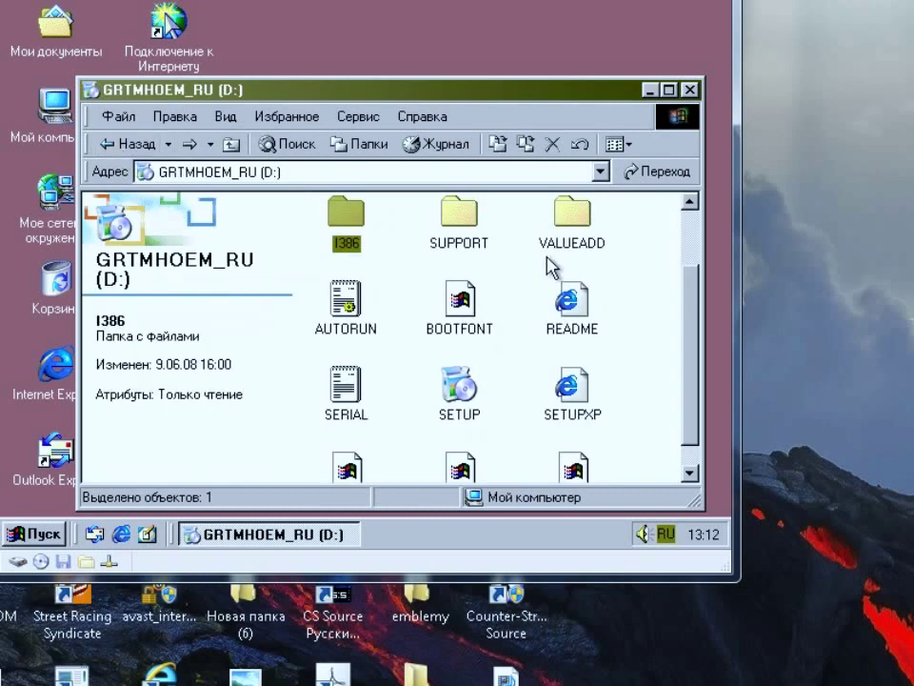
pyautogui.click(459, 214)
pyautogui.moveTo(690, 275); pyautogui.dragTo(475, 244)
pyautogui.doubleClick(573, 303)
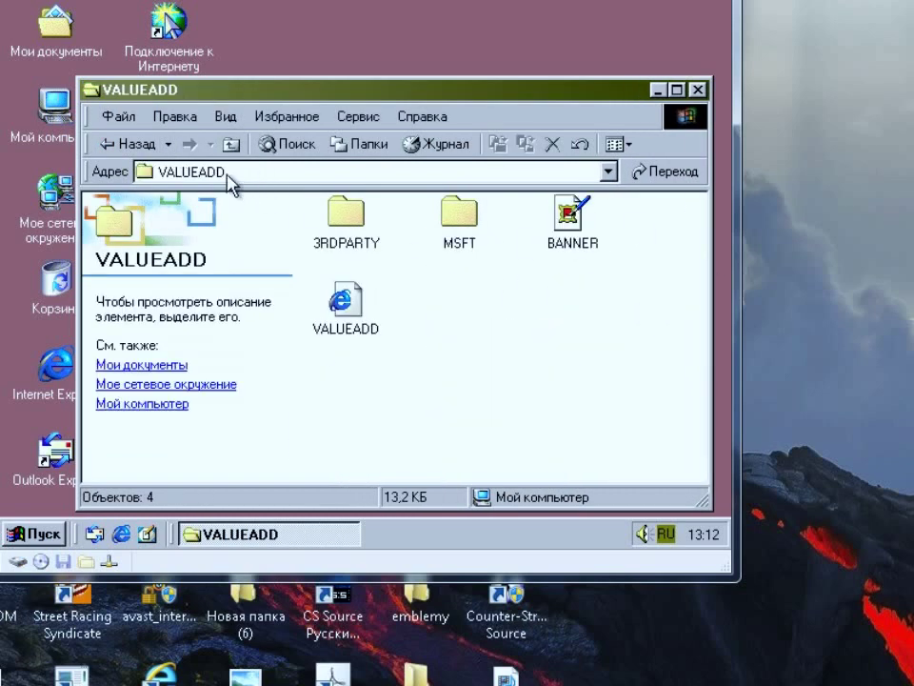
pyautogui.click(112, 144)
# Run the support tools SETUP from the SUPPORT\TOOLS folder.
pyautogui.doubleClick(457, 246)
pyautogui.doubleClick(384, 239)
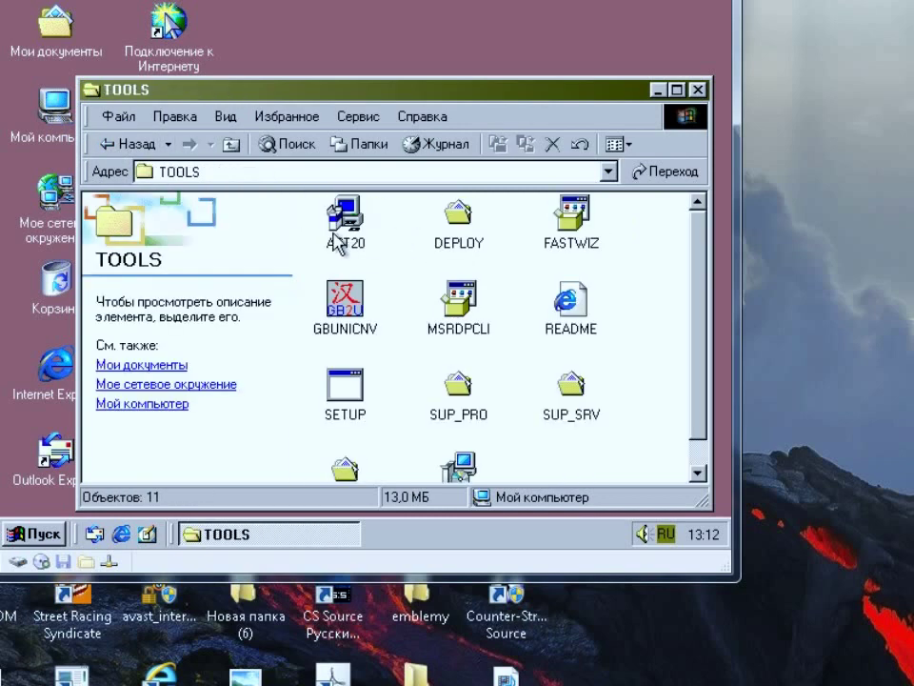
pyautogui.scroll(-1, 461, 422)
pyautogui.scroll(1, 469, 411)
pyautogui.click(345, 384)
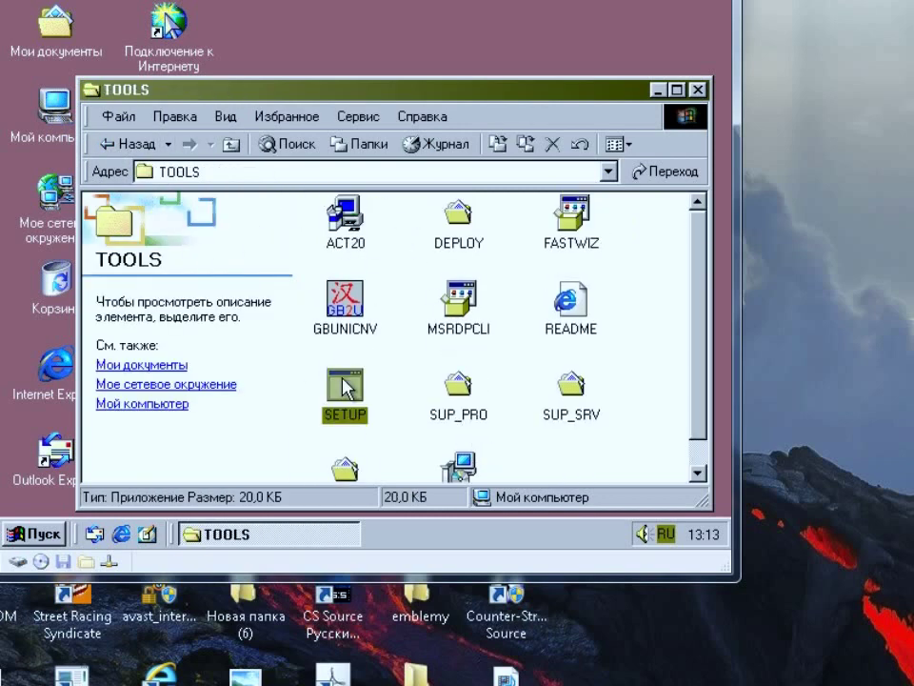
pyautogui.doubleClick(345, 384)
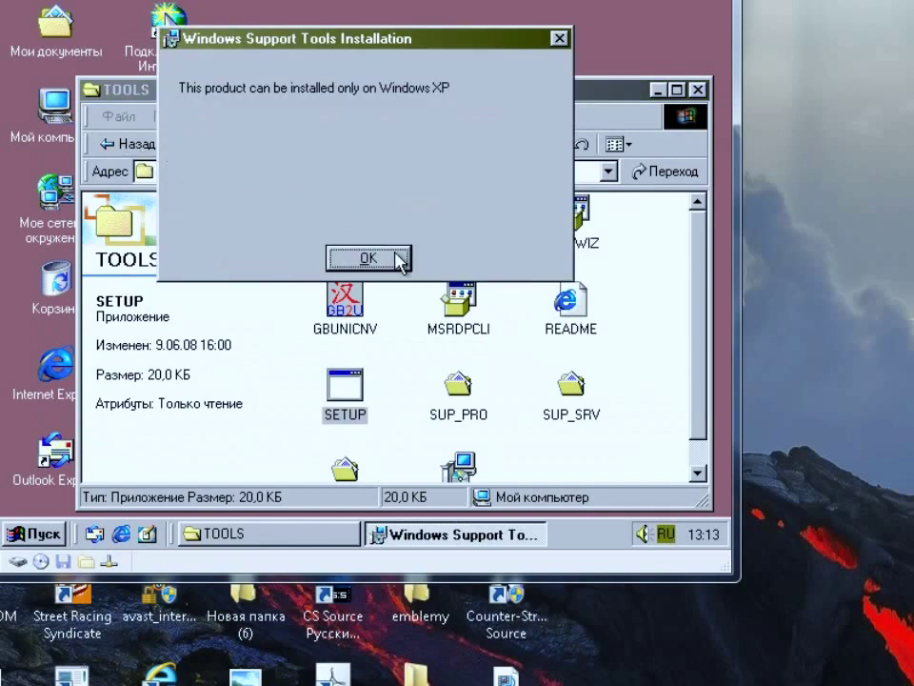
# Dismiss the Windows XP-only error and launch Windows XP SETUP from the disc root.
pyautogui.click(400, 258)
pyautogui.press('Return')
pyautogui.click(117, 151)
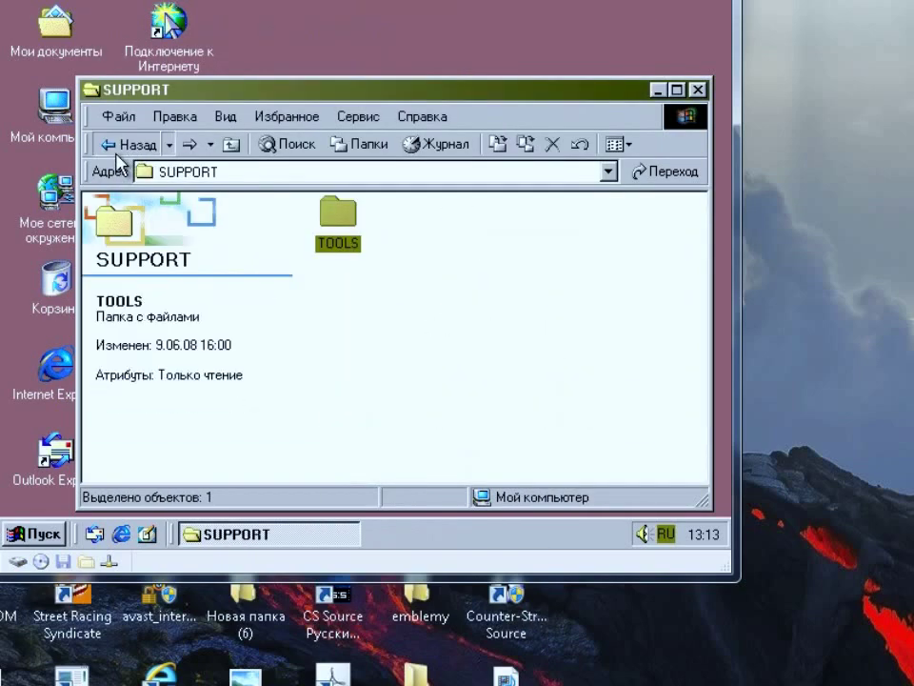
pyautogui.click(116, 151)
pyautogui.doubleClick(459, 384)
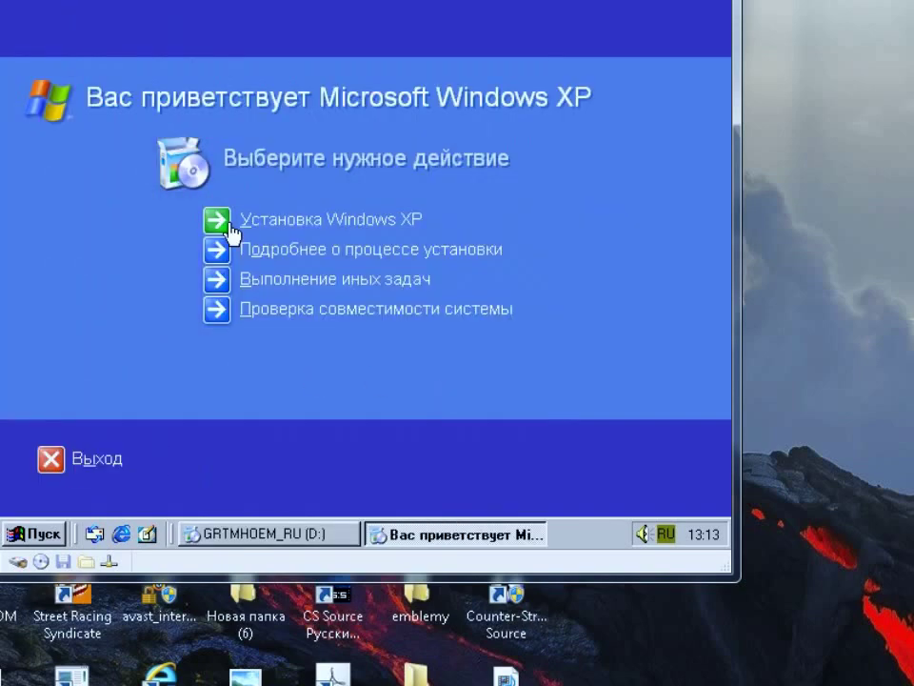
# Attempt the Windows XP install, hit the upgrade-not-supported error, and cancel the wizard.
pyautogui.click(231, 227)
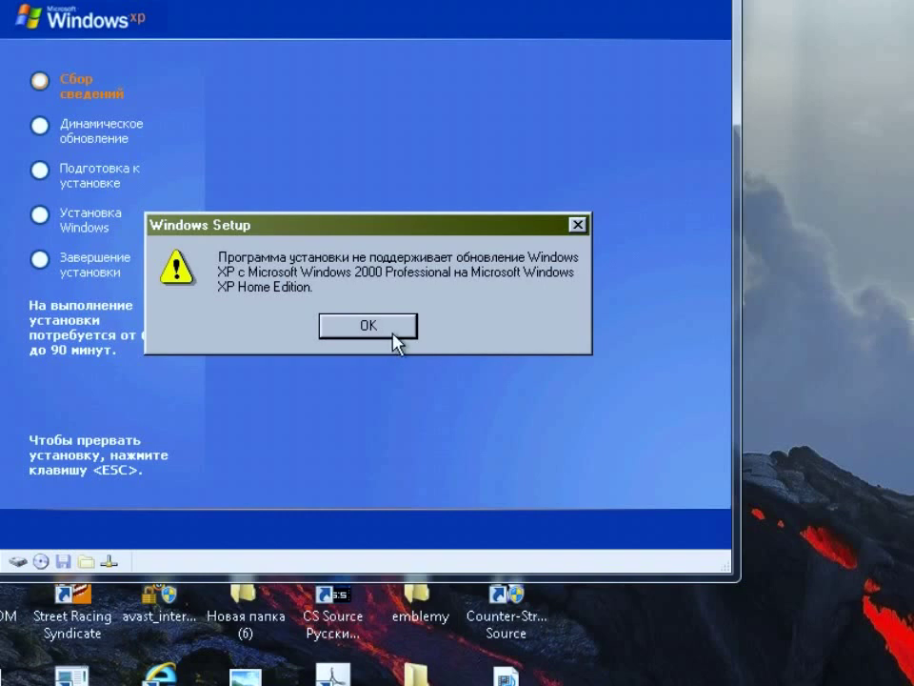
pyautogui.click(577, 225)
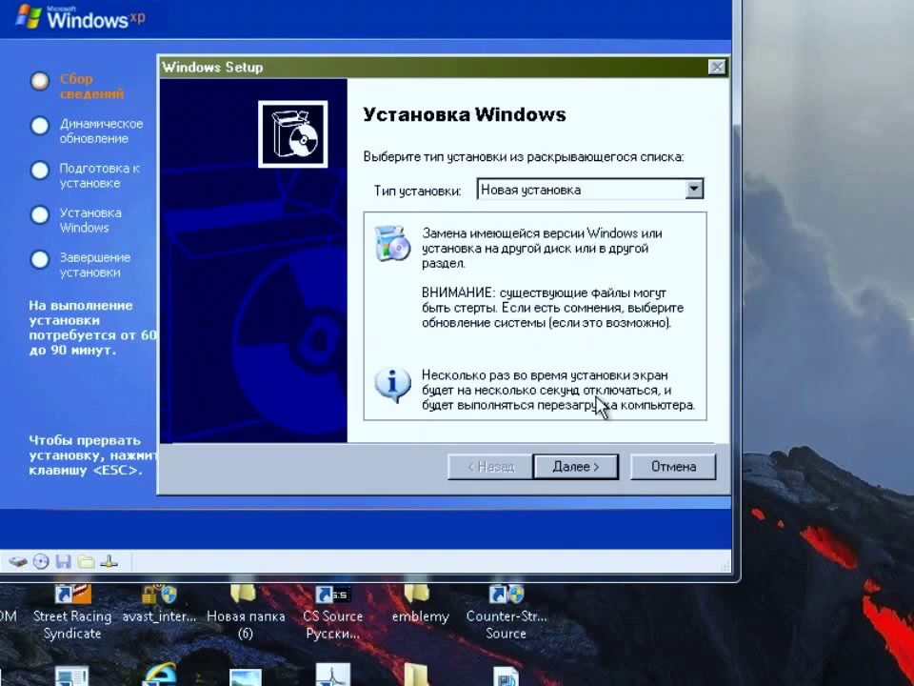
pyautogui.click(652, 466)
pyautogui.click(335, 323)
pyautogui.click(577, 467)
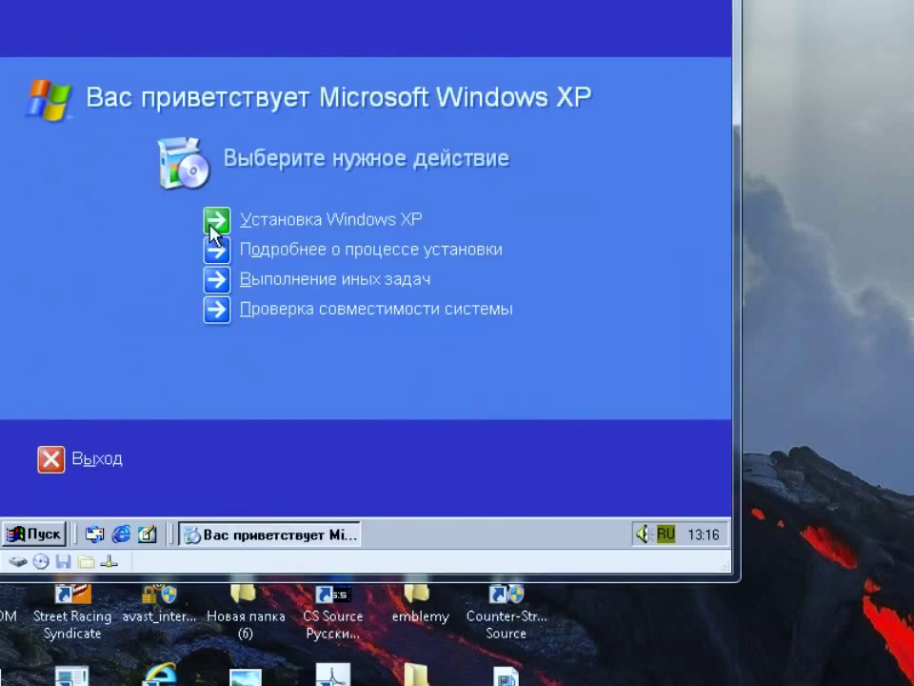
# Restart the installation as a New Installation and accept the licence agreement.
pyautogui.click(215, 225)
pyautogui.click(583, 466)
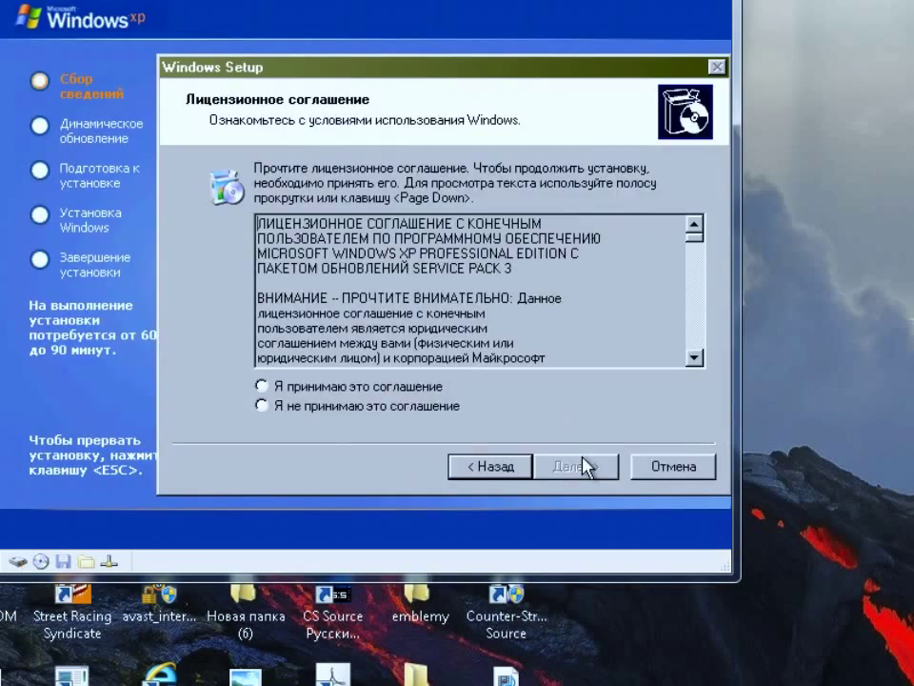
pyautogui.click(377, 382)
pyautogui.click(574, 466)
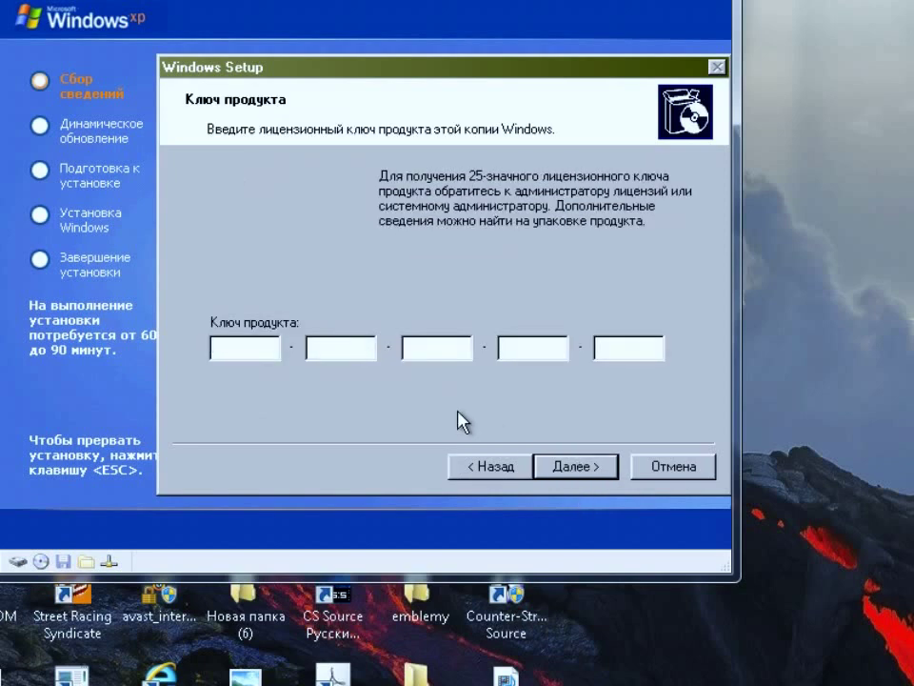
# Enter the 25-character product key in the five boxes and continue.
pyautogui.write('09')
pyautogui.press('BackSpace')
pyautogui.press('BackSpace')
pyautogui.press('alt')
pyautogui.write('J4')
pyautogui.press('BackSpace')
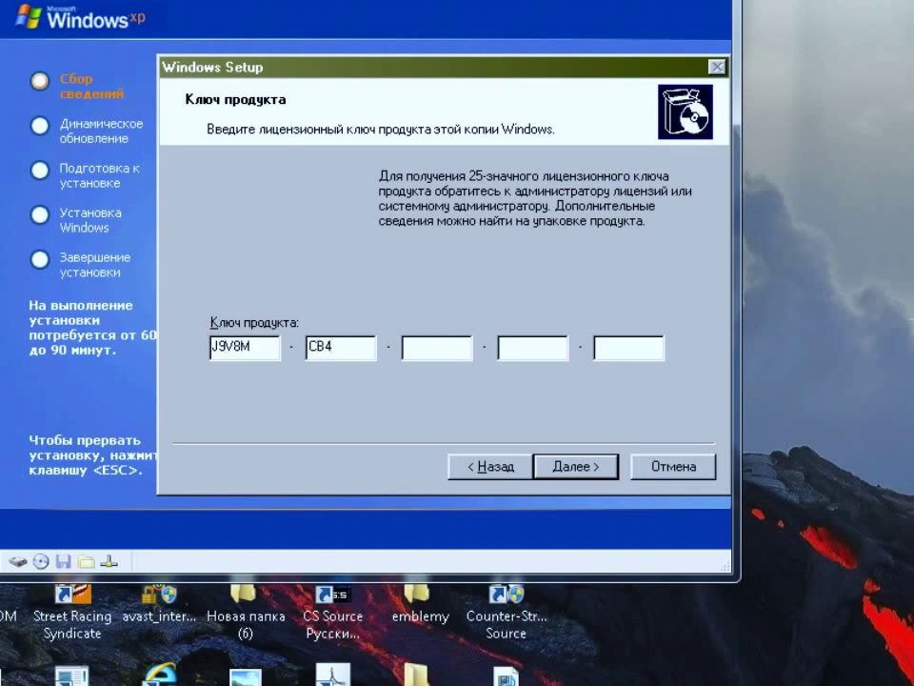
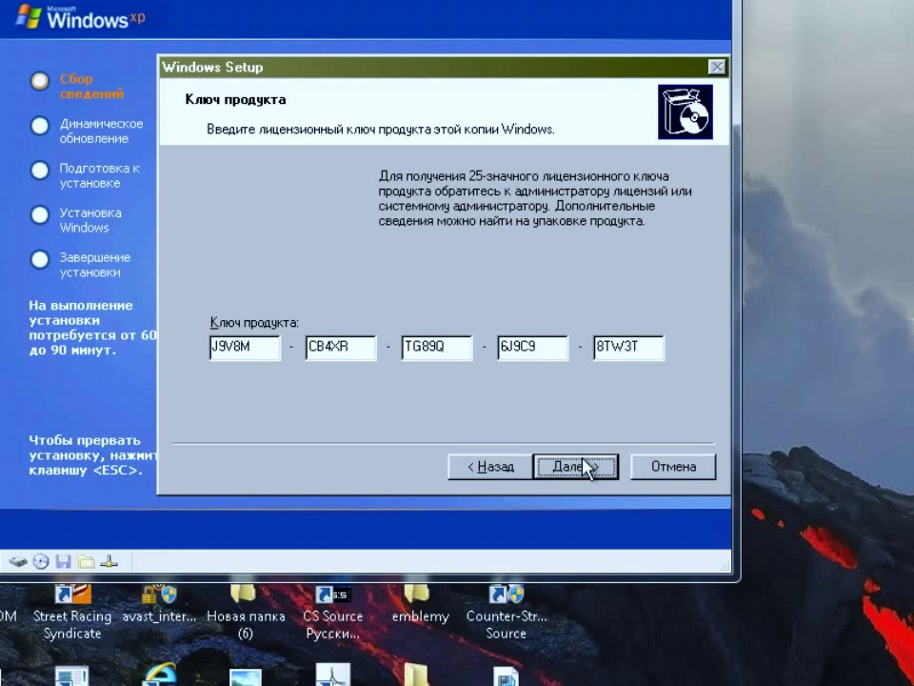
pyautogui.click(581, 464)
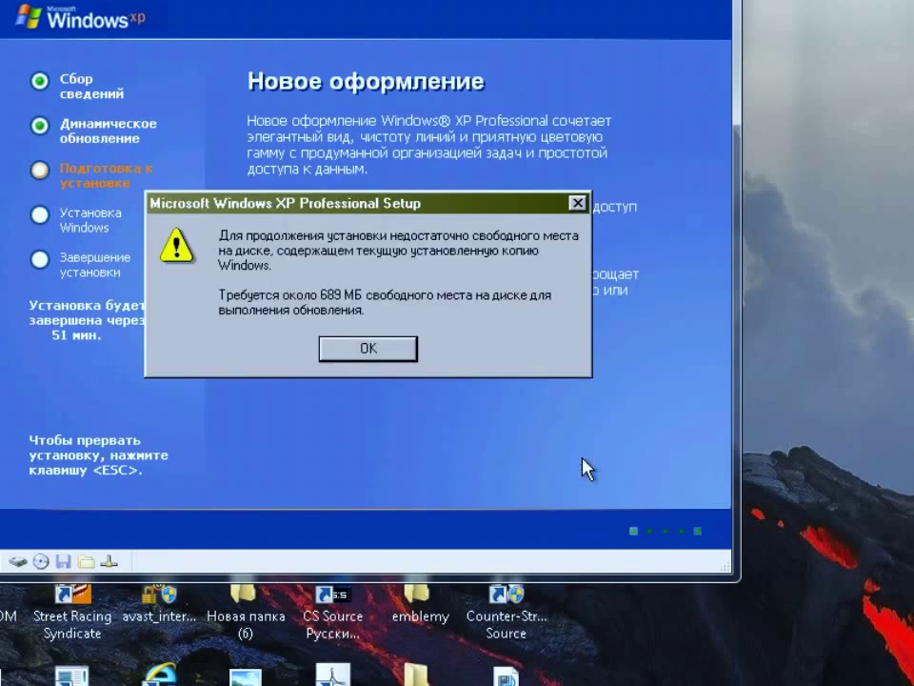
# Dismiss the low-disk-space error and close the failed setup wizard.
pyautogui.click(393, 354)
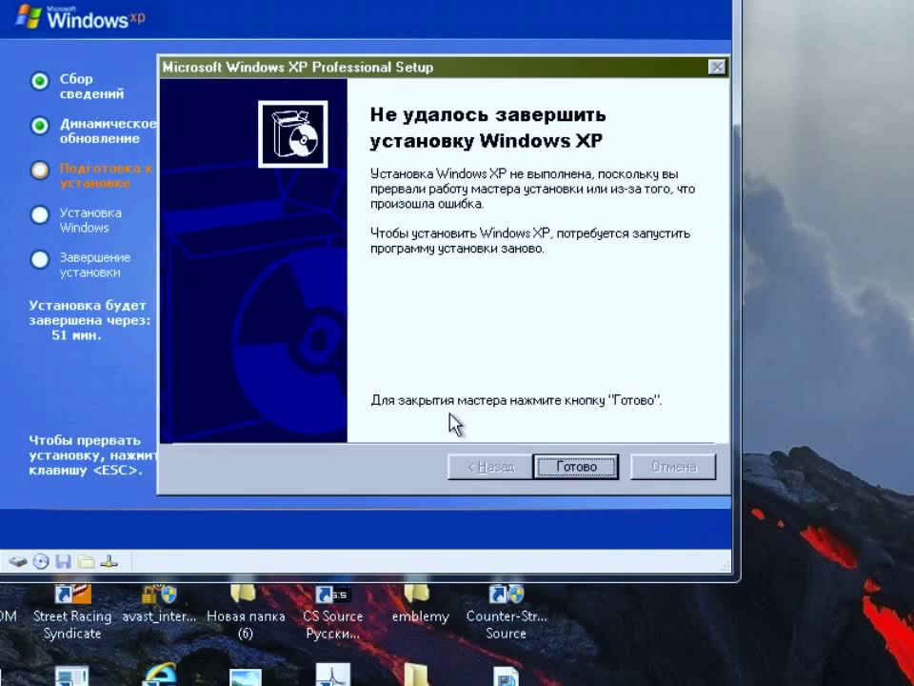
pyautogui.click(584, 464)
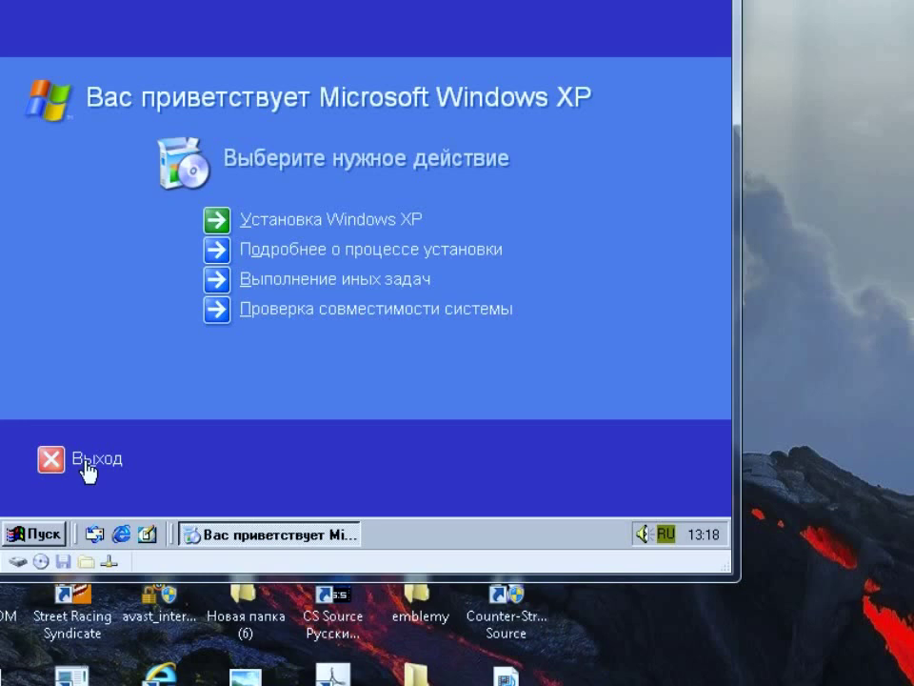
# Exit the welcome menu and release the mounted Windows XP disc image from the virtual CD drive.
pyautogui.click(68, 453)
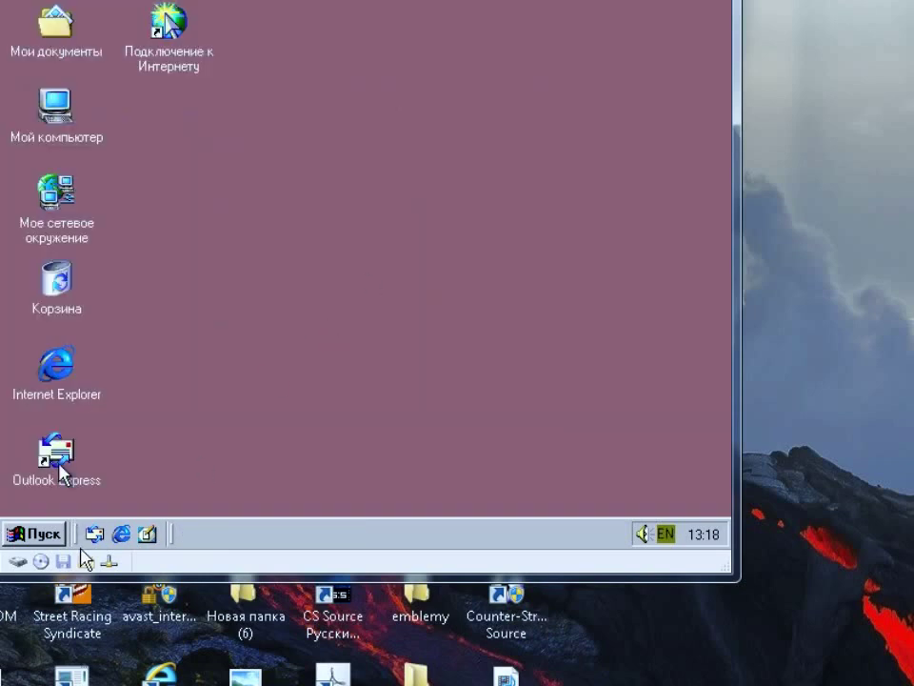
pyautogui.click(40, 561)
pyautogui.click(157, 618)
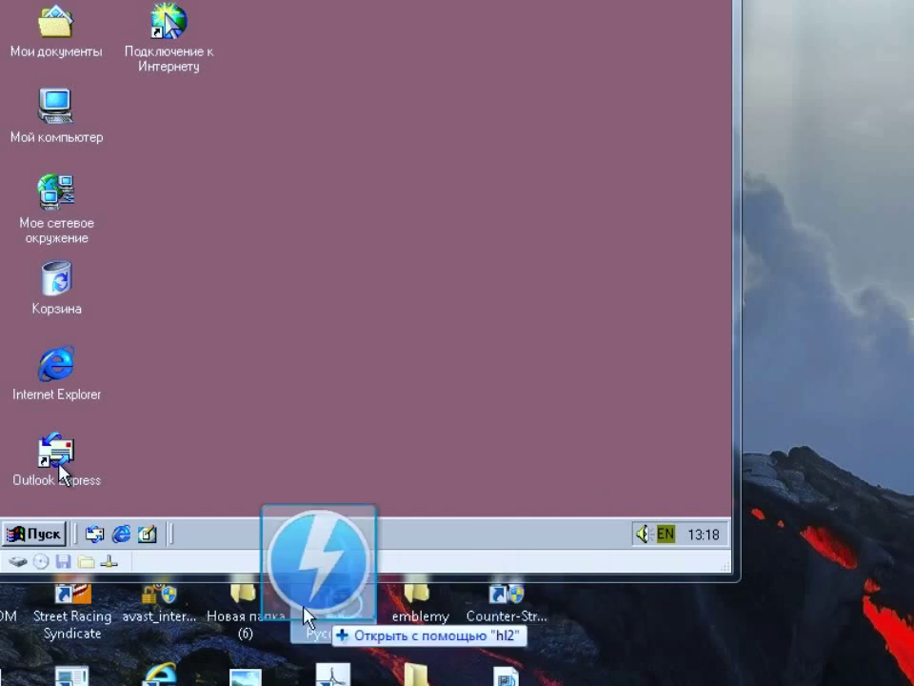
pyautogui.click(92, 597)
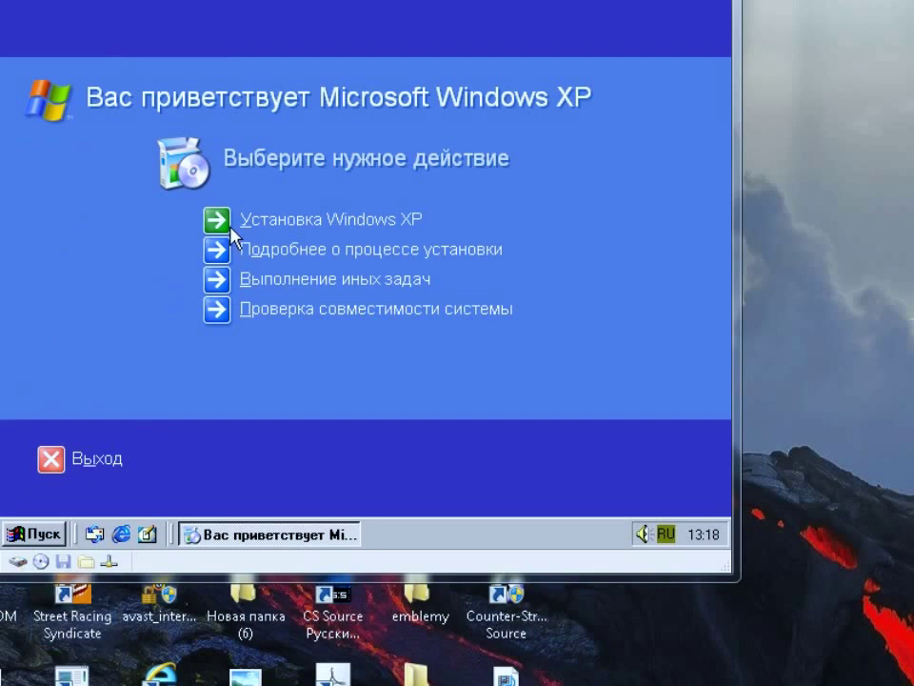
# Relaunch Windows XP setup as a New Installation and accept the Home Edition licence.
pyautogui.click(217, 223)
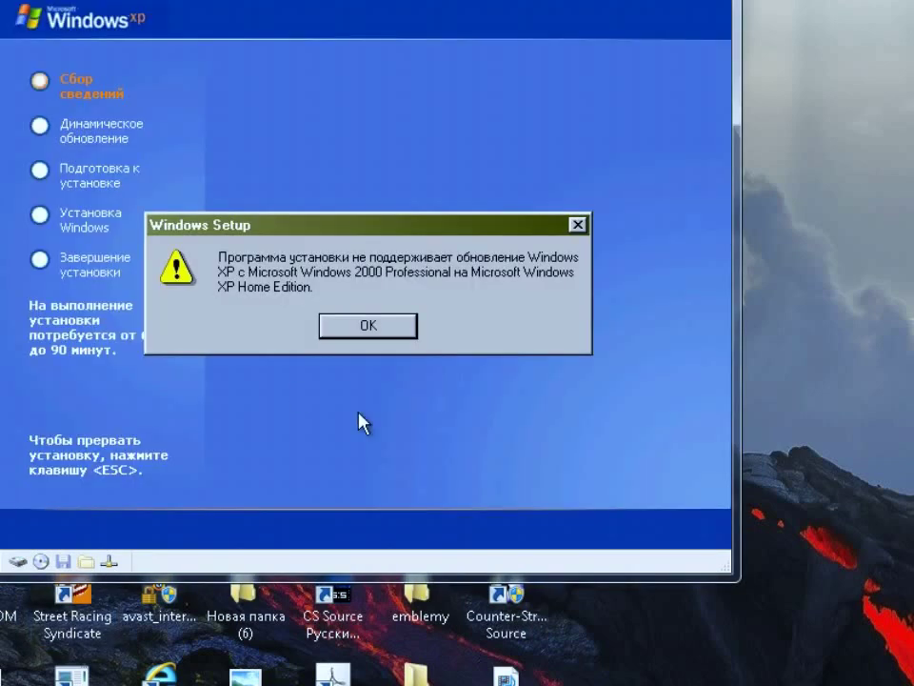
pyautogui.click(375, 329)
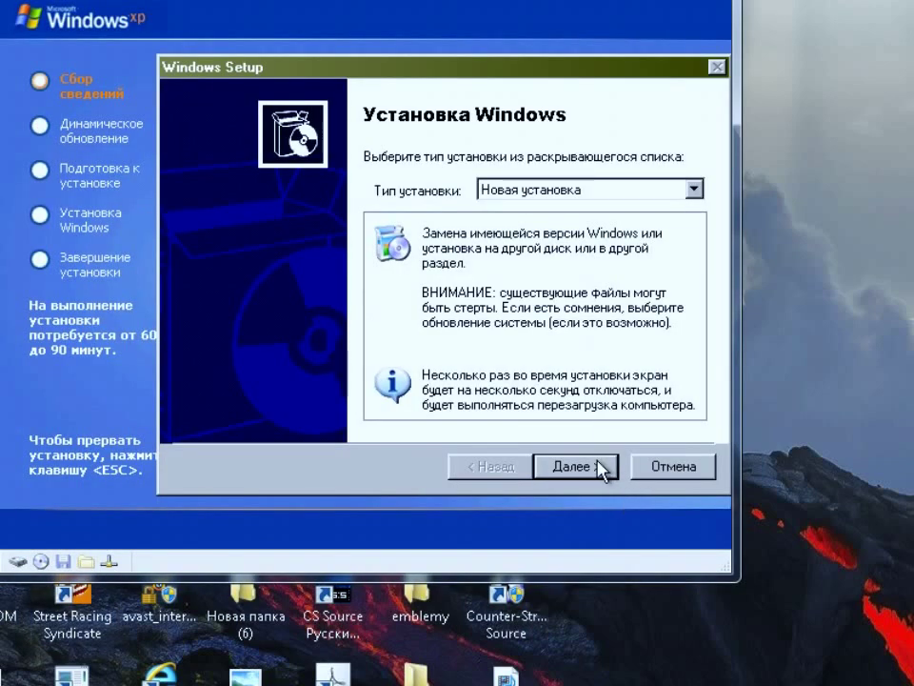
pyautogui.click(601, 467)
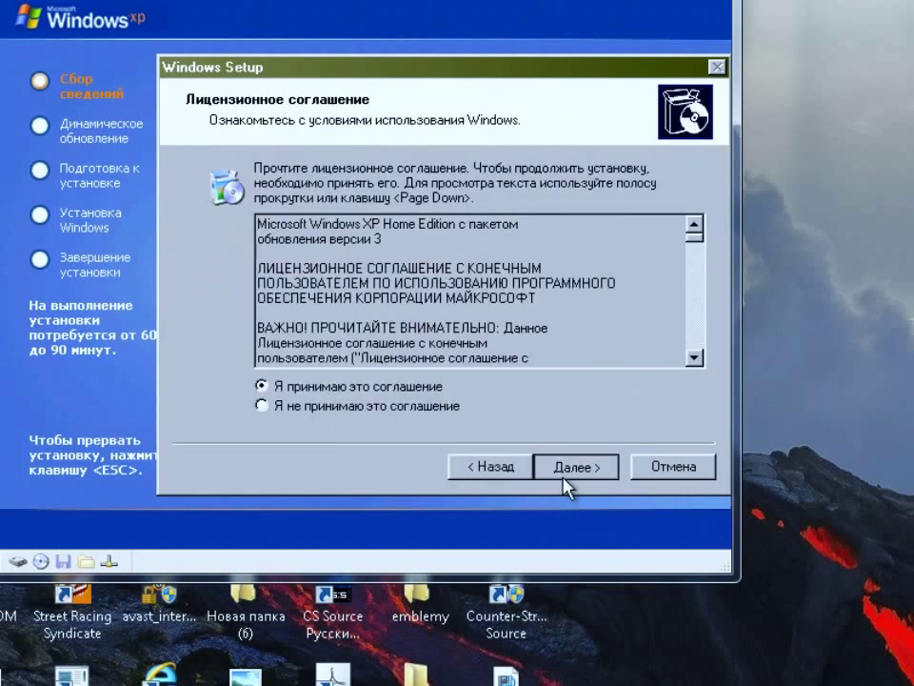
pyautogui.click(568, 481)
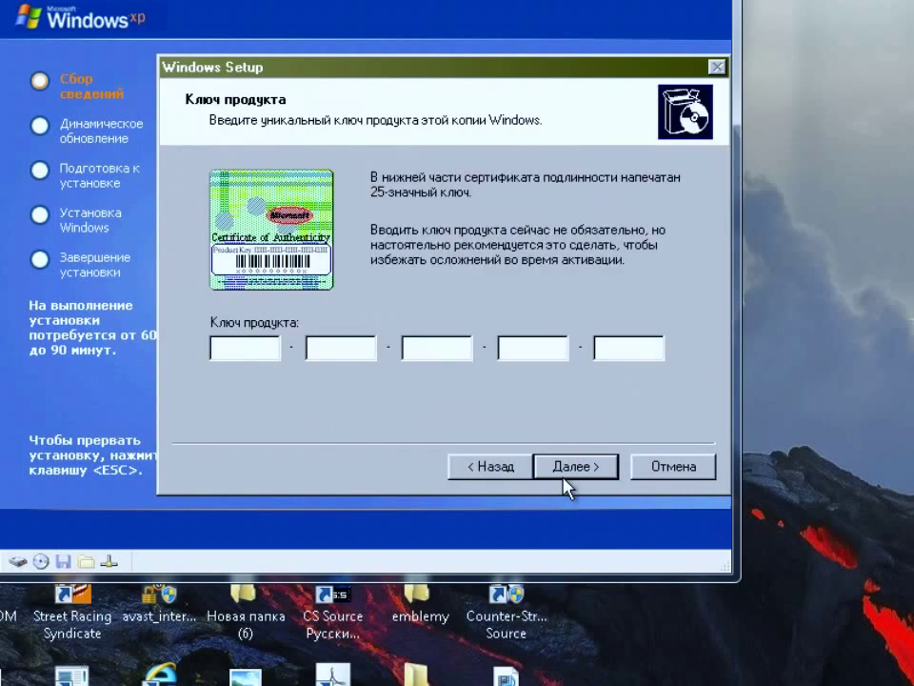
# Enter the full 25-character product key in the five boxes and continue.
pyautogui.write('Ь4')
pyautogui.press('BackSpace')
pyautogui.press('BackSpace')
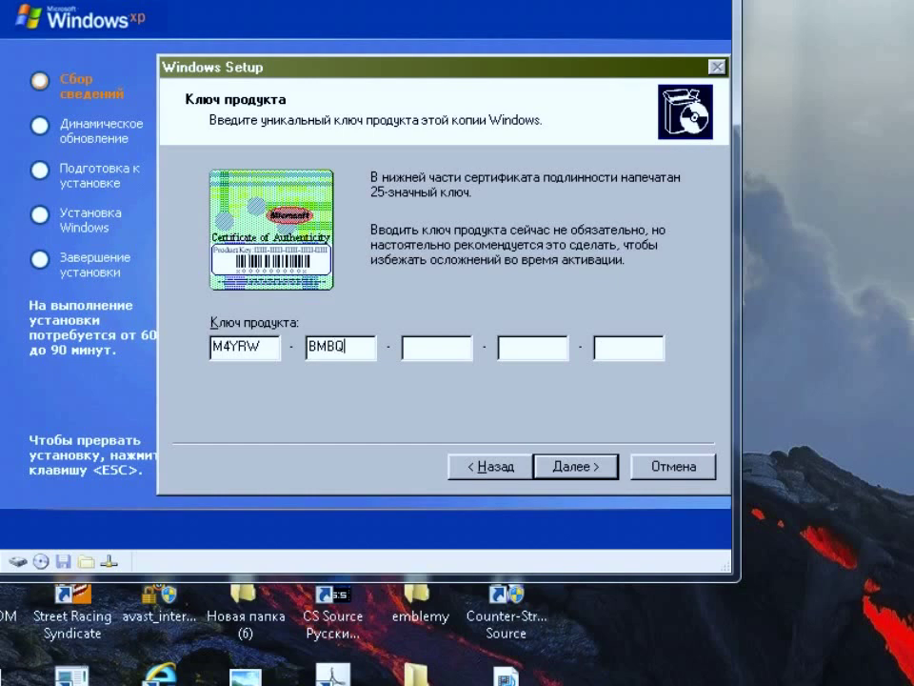
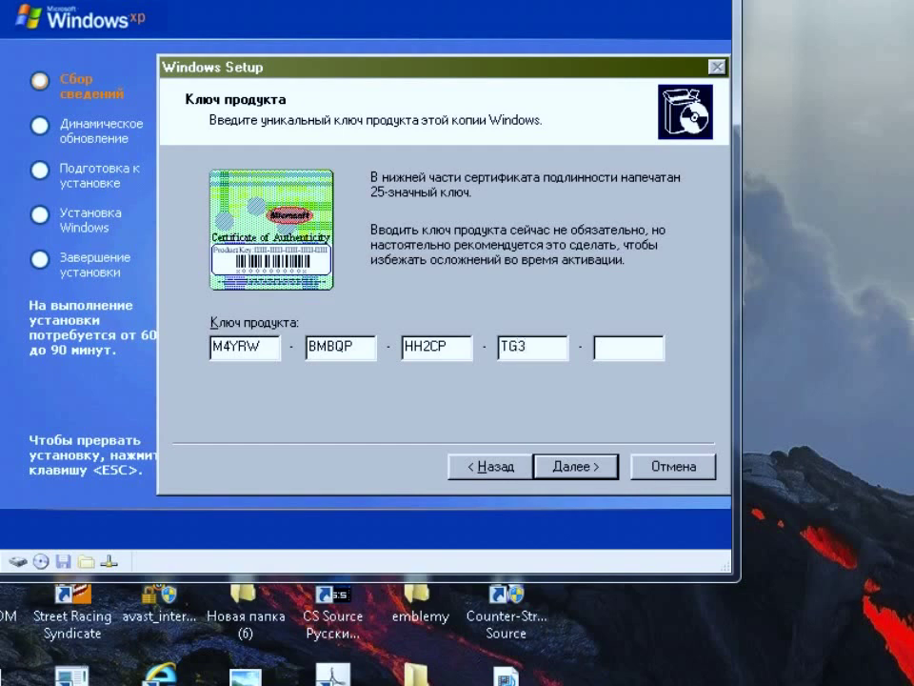
pyautogui.click(557, 466)
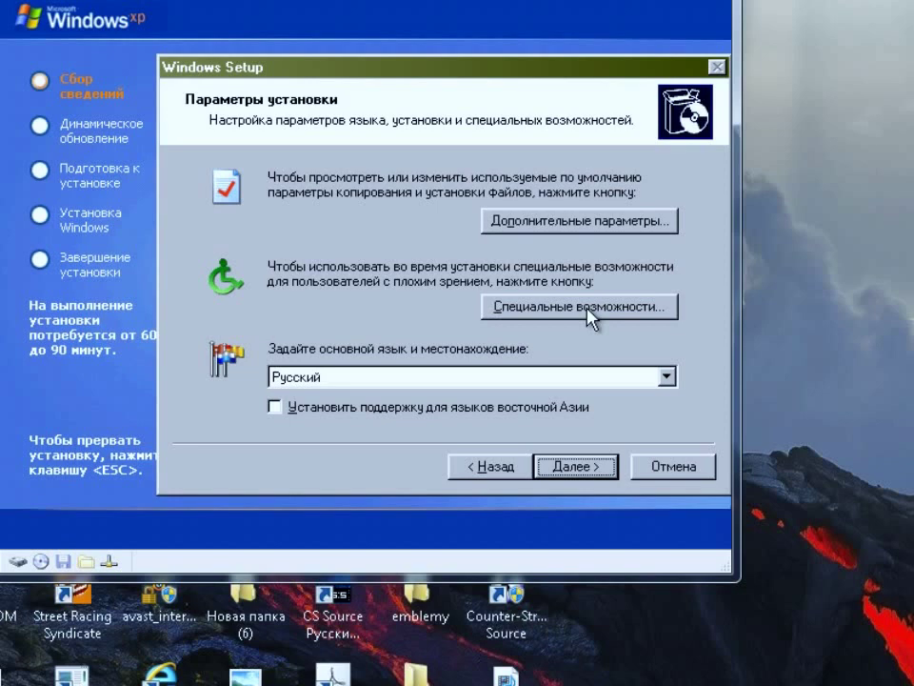
# Try the advanced setup options for copying all CD files and choosing the install partition.
pyautogui.click(551, 227)
pyautogui.click(214, 297)
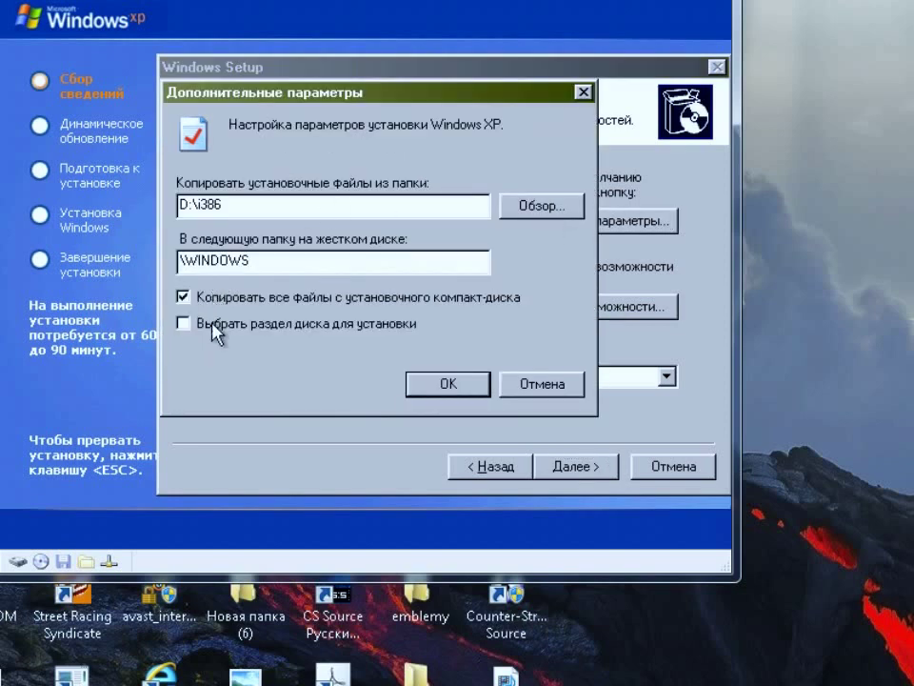
pyautogui.click(212, 324)
pyautogui.click(341, 323)
pyautogui.click(339, 297)
pyautogui.click(450, 384)
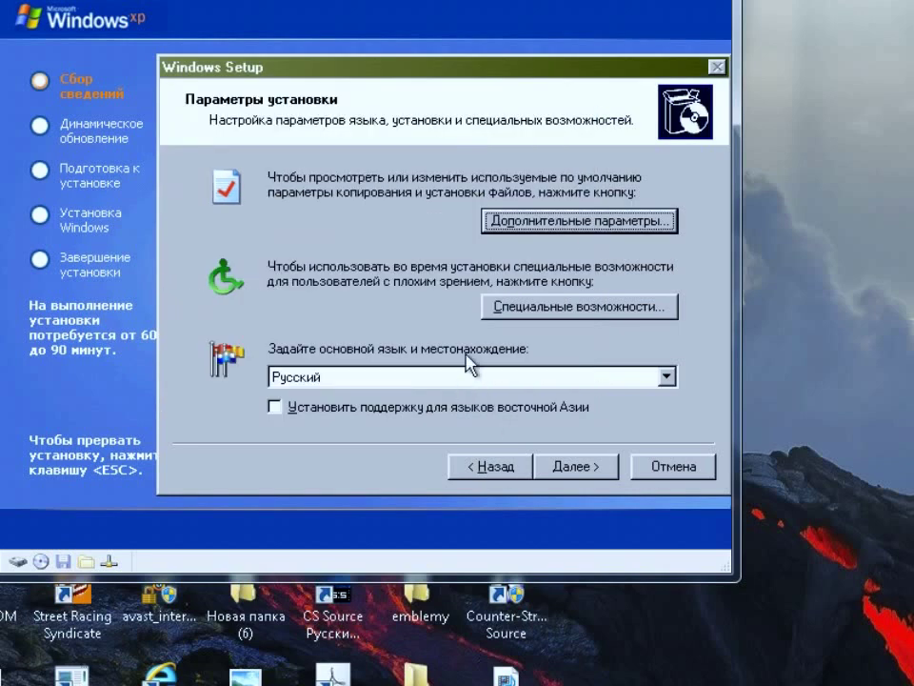
pyautogui.press('Return')
pyautogui.click(314, 296)
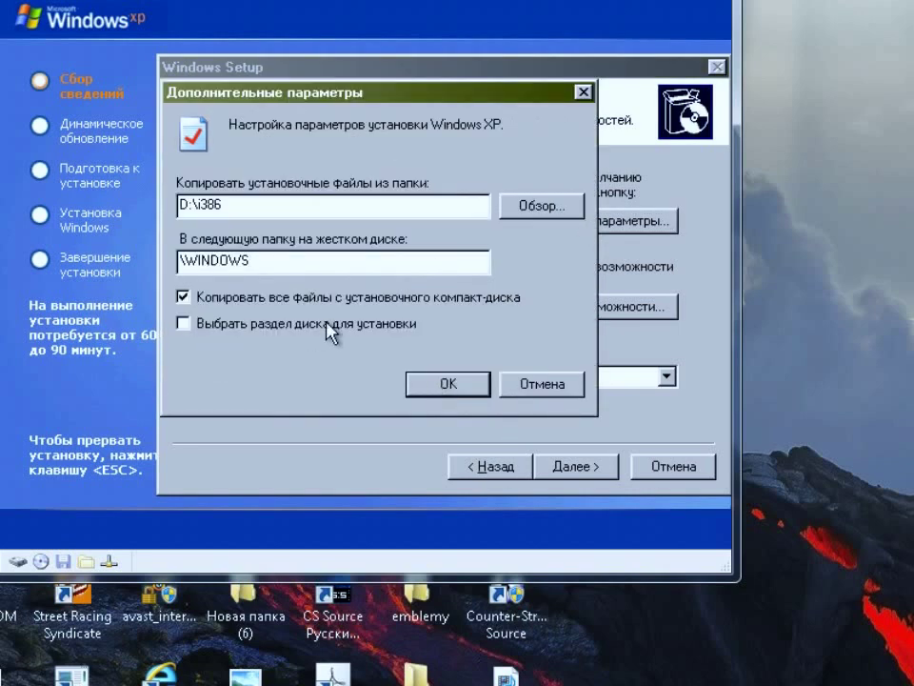
pyautogui.click(450, 384)
# Leave East Asian language support turned off.
pyautogui.click(448, 408)
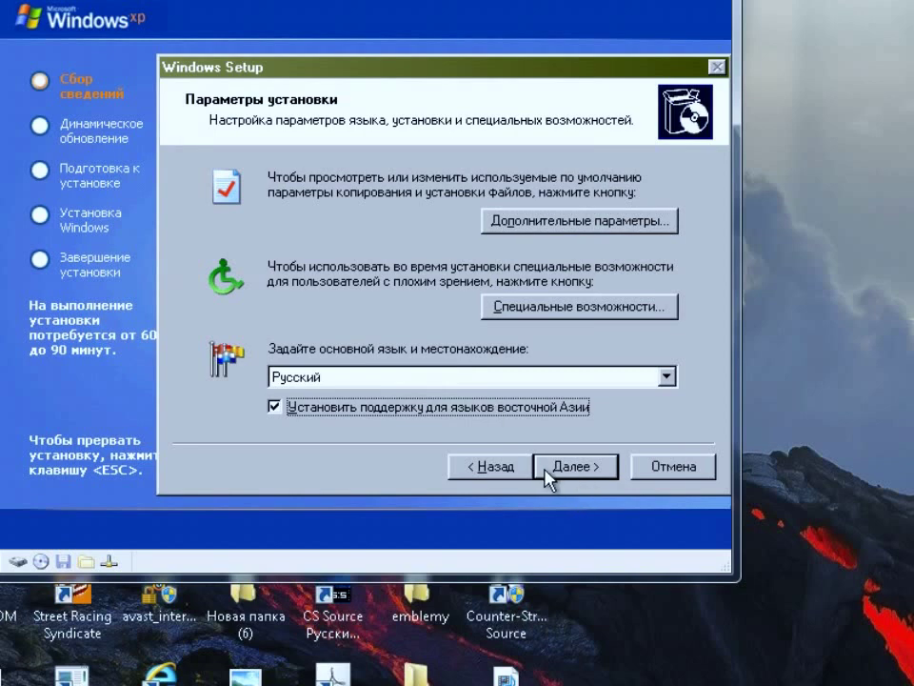
pyautogui.click(545, 412)
pyautogui.click(546, 411)
pyautogui.click(529, 407)
# Clear both advanced options and continue to the Dynamic Update page.
pyautogui.click(579, 220)
pyautogui.click(295, 298)
pyautogui.click(295, 324)
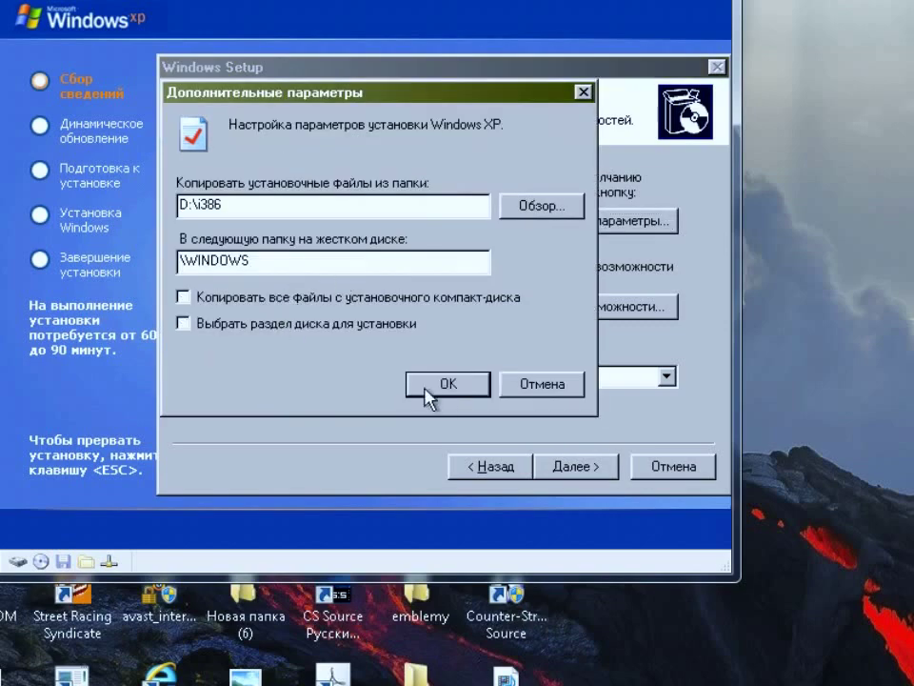
pyautogui.click(447, 383)
pyautogui.click(571, 468)
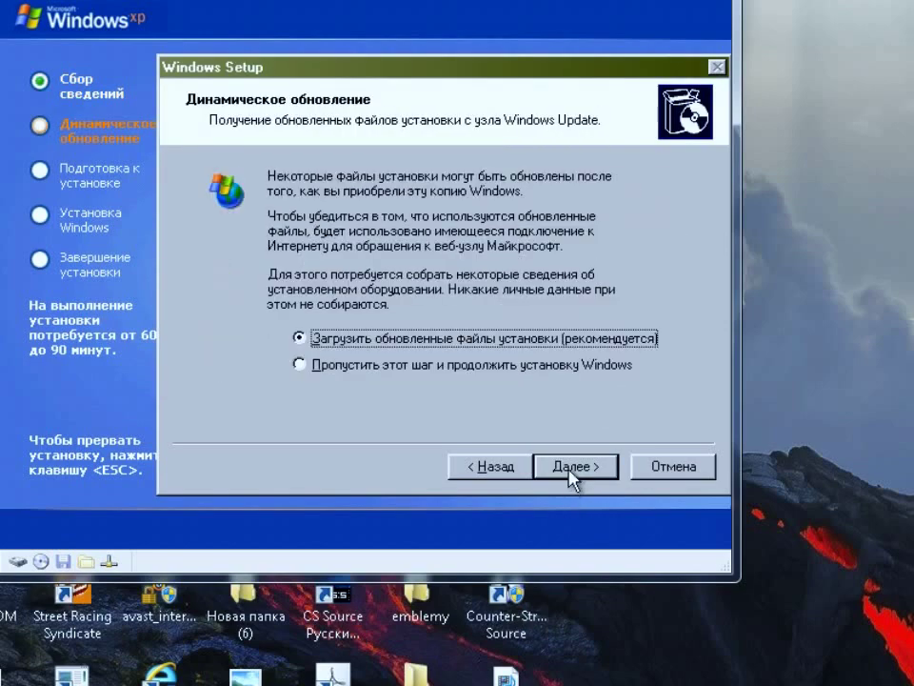
pyautogui.click(571, 467)
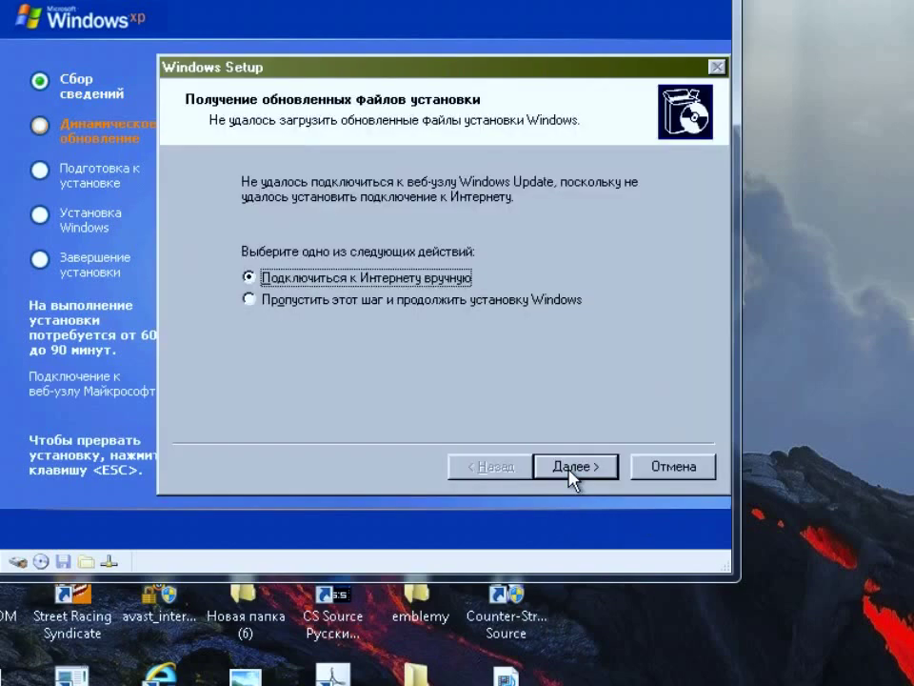
# Skip downloading updated setup files and continue the installation without them.
pyautogui.click(572, 478)
pyautogui.click(320, 288)
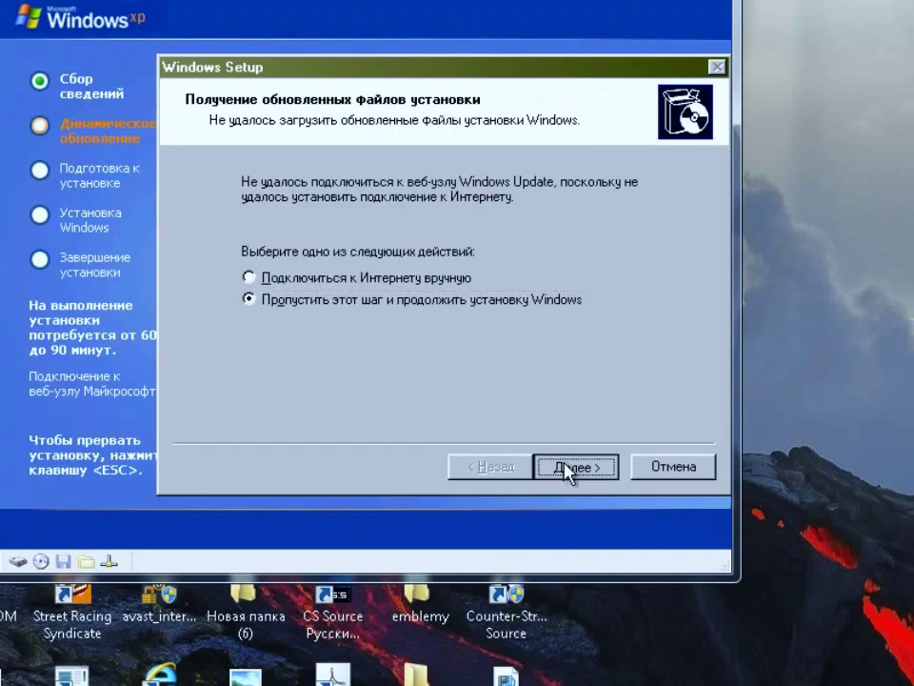
pyautogui.click(570, 467)
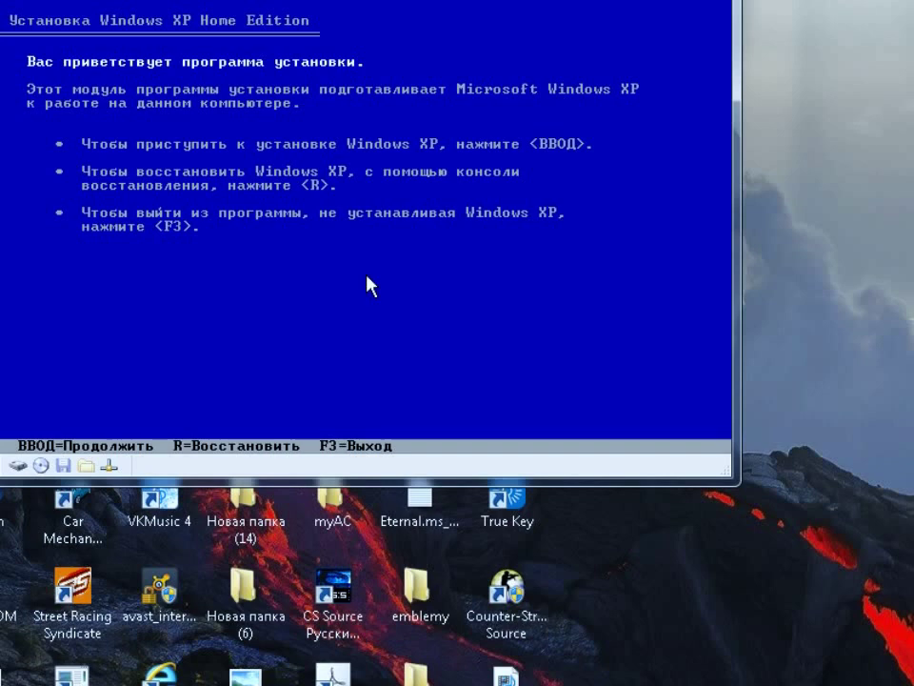
# Install Windows XP on partition C:, continuing past the other OS and replacing the \WINDOWS folder.
pyautogui.press('Return')
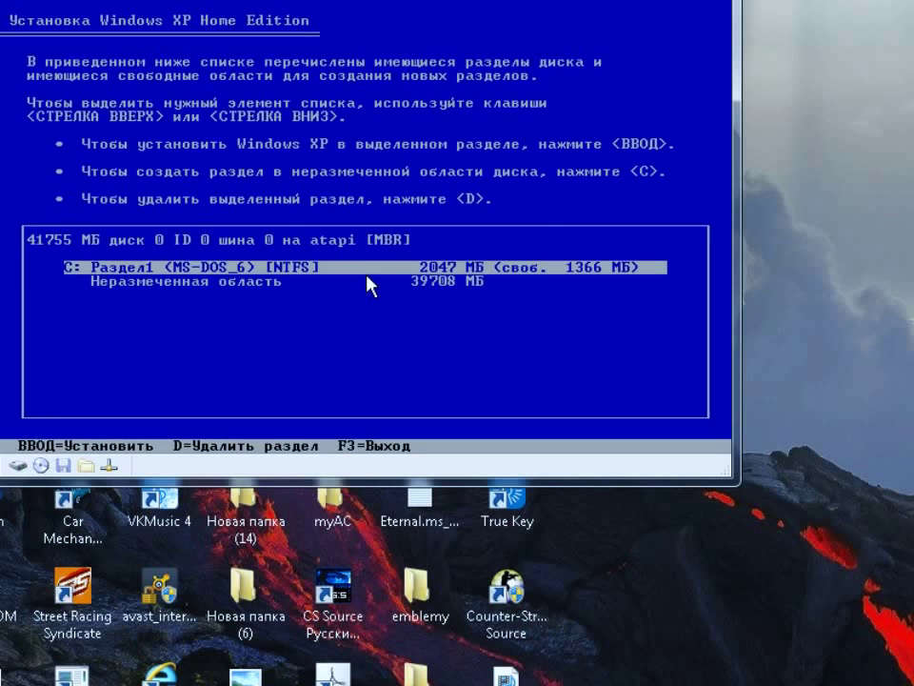
pyautogui.press('Return')
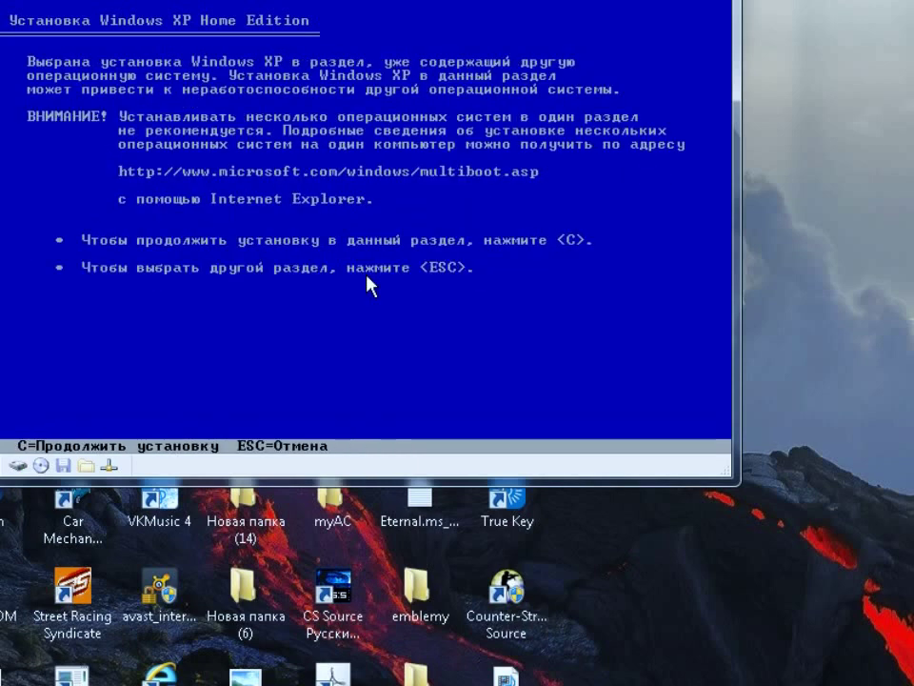
pyautogui.press('c')
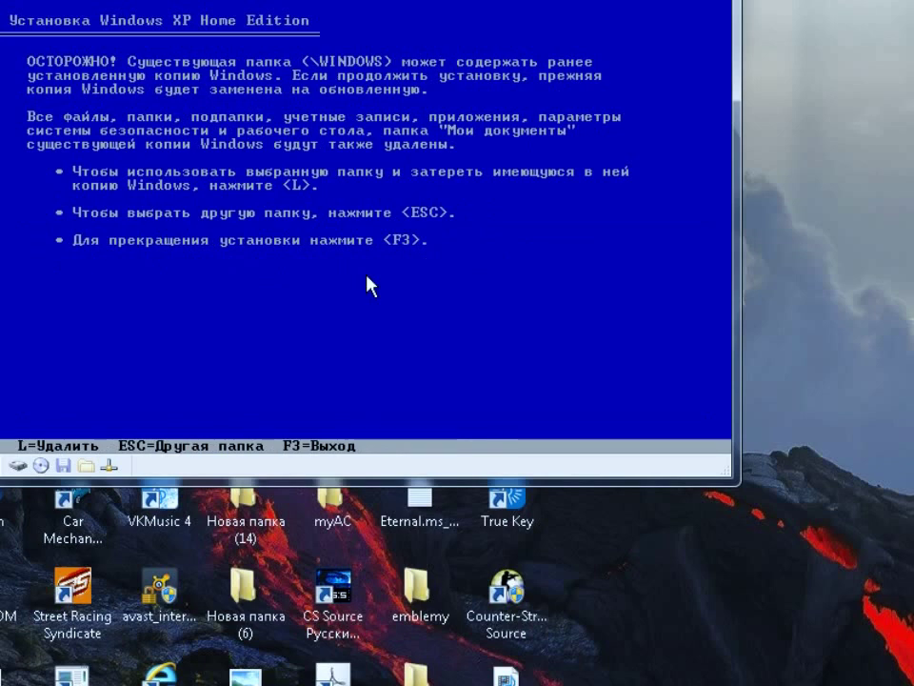
pyautogui.press('l')
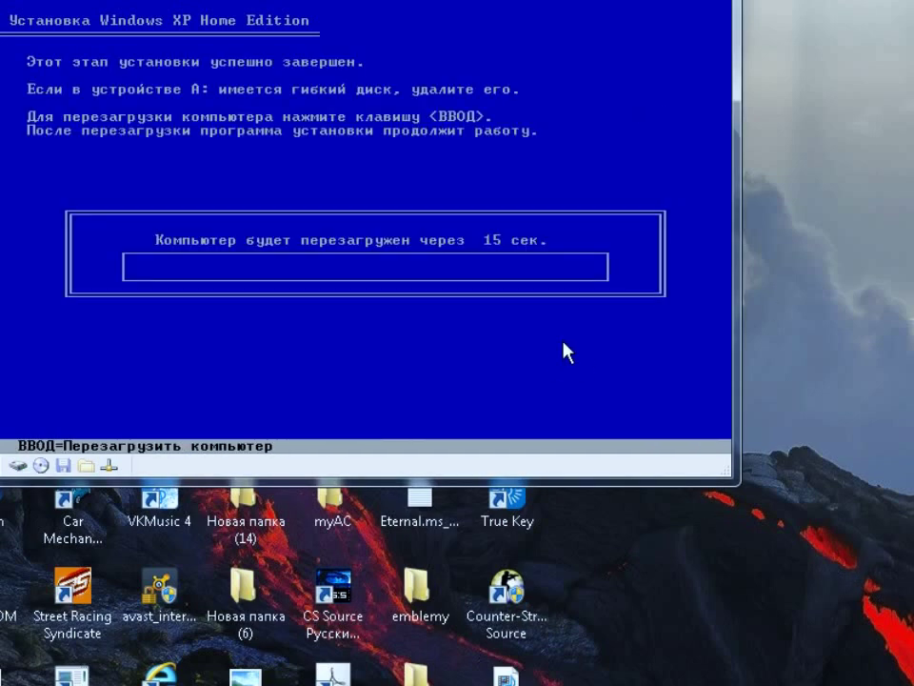
# Restart the computer to finish the text-mode stage of XP setup.
pyautogui.press('Return')
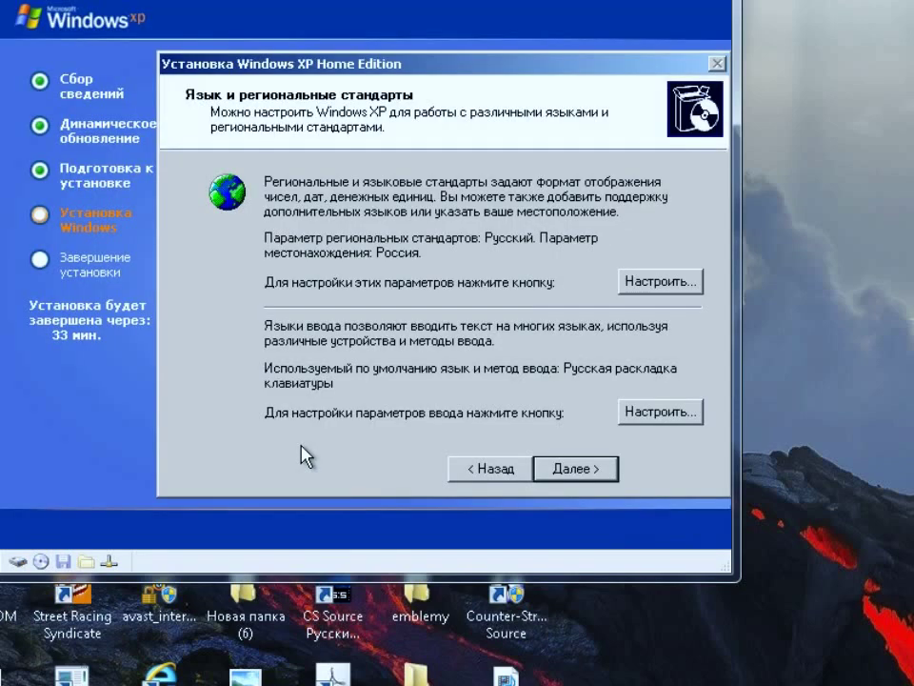
# Accept the Russian regional settings and enter the owner's name.
pyautogui.click(579, 470)
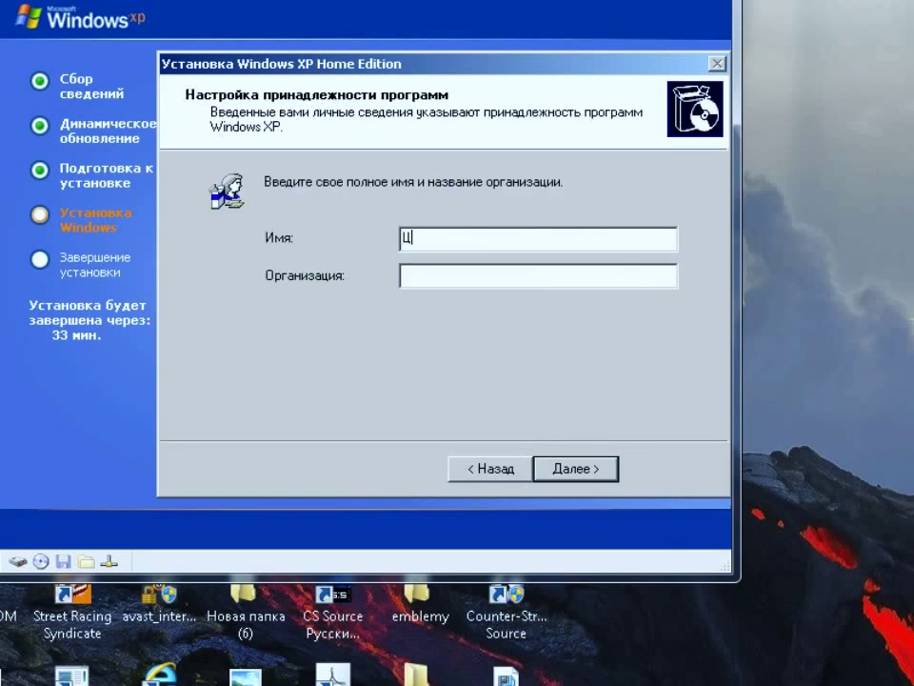
pyautogui.write('Двн')
pyautogui.write('ниил')
# Set organization to WORKGROUP, keep the suggested computer name and the Moscow date and time.
pyautogui.click(475, 283)
pyautogui.write('WORKGROUP')
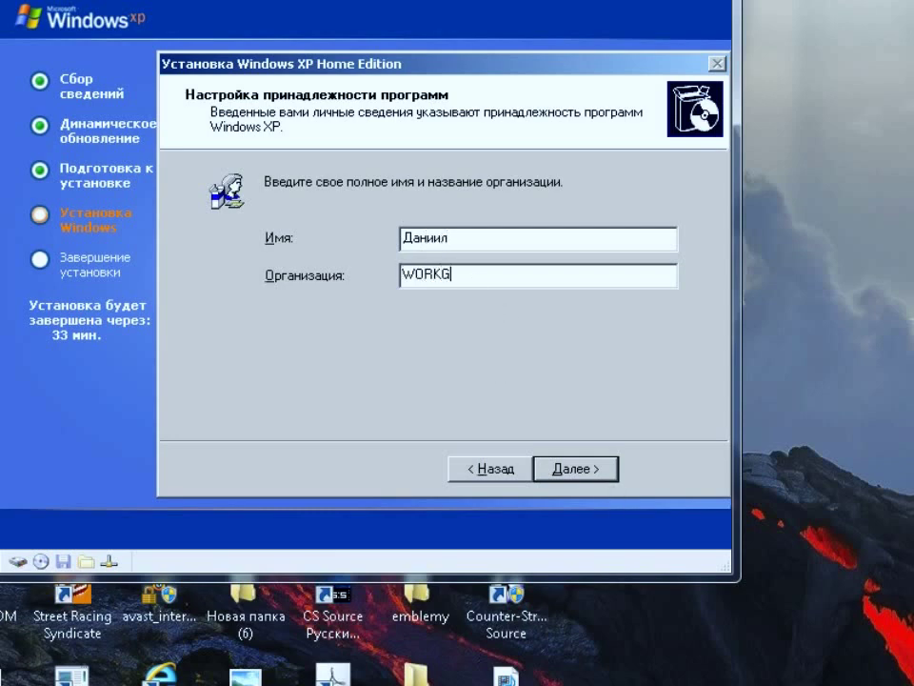
pyautogui.click(575, 469)
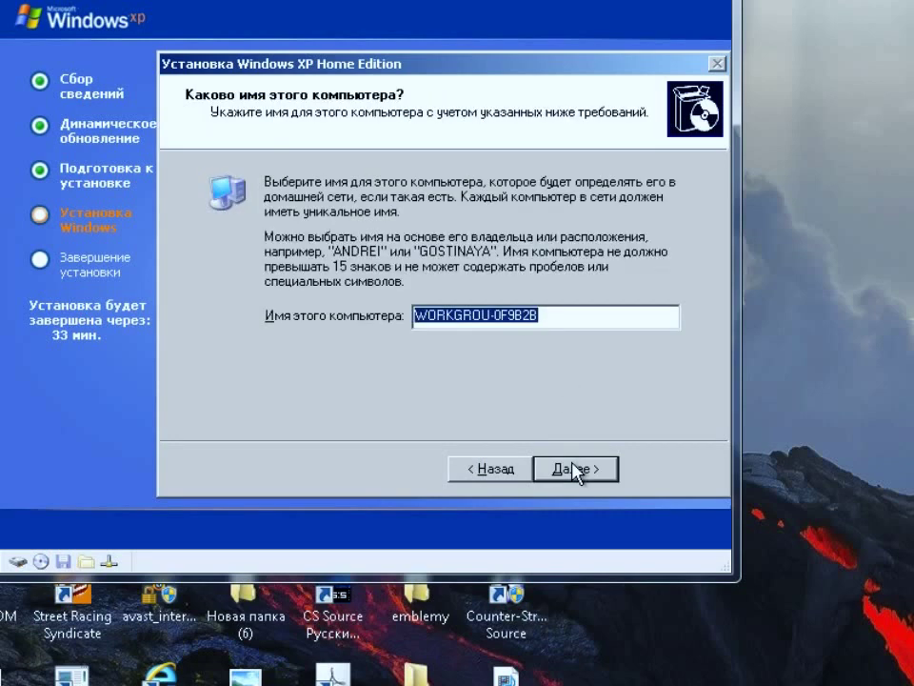
pyautogui.click(574, 469)
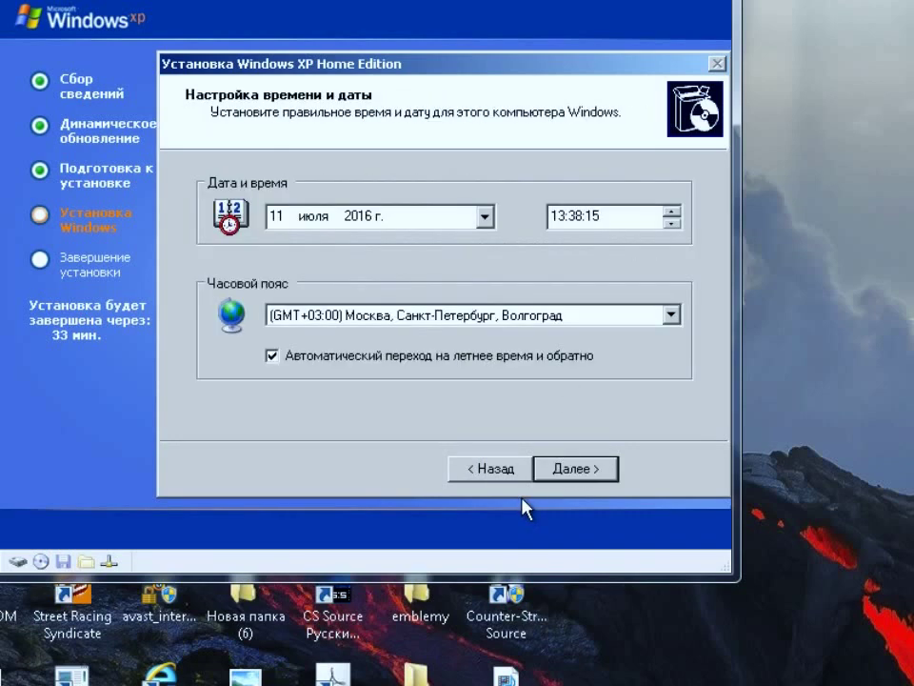
pyautogui.click(574, 477)
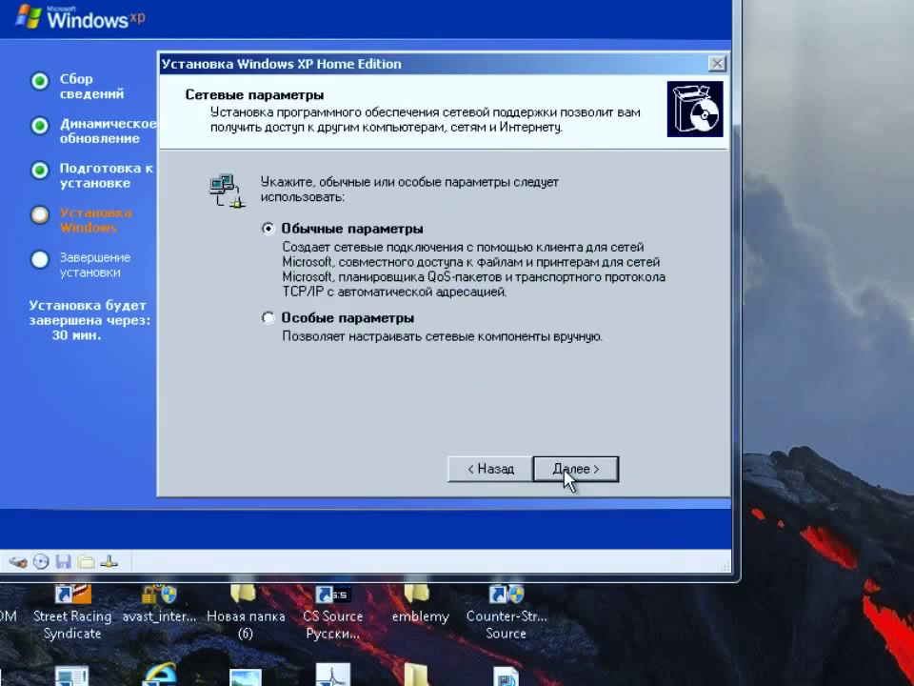
# Keep the typical network settings (Обычные параметры) and let setup continue.
pyautogui.click(567, 470)
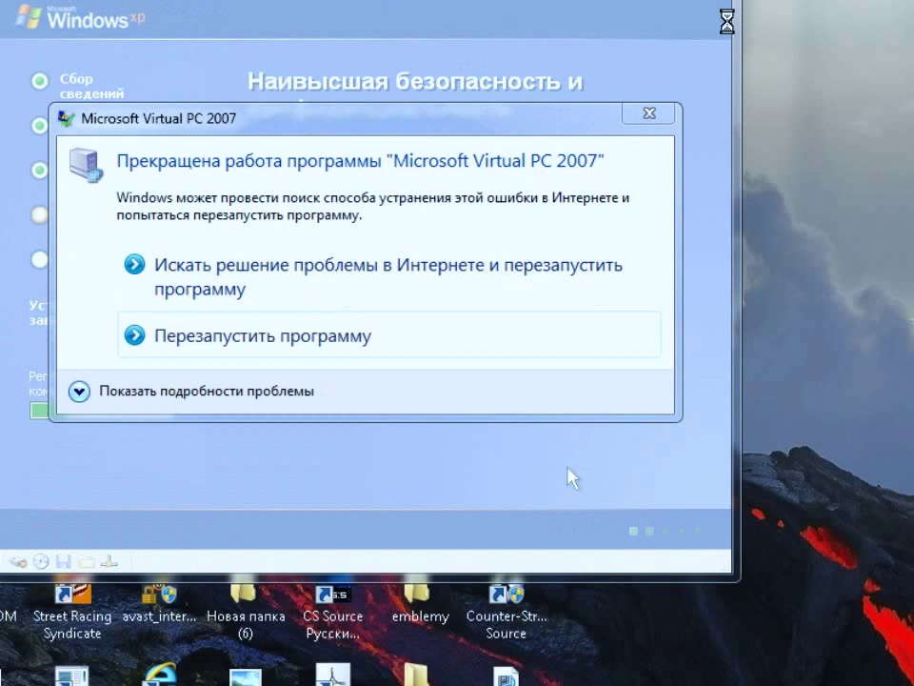
# Dismiss the virtual machine crash message so the VM reboots into Windows XP.
pyautogui.click(649, 112)
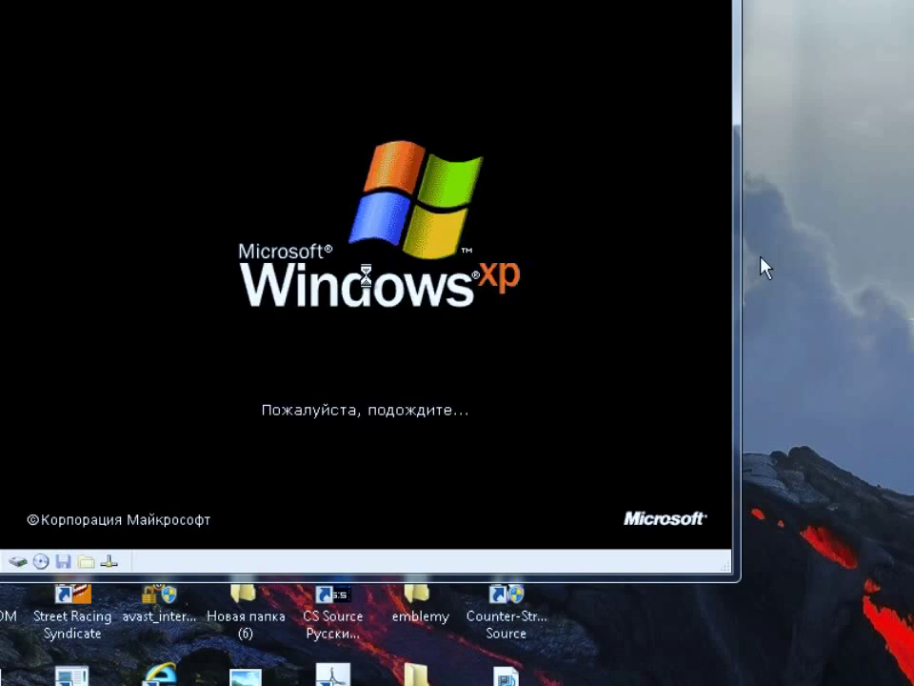
# Accept the automatic screen resolution change and move past the welcome and Automatic Updates pages.
pyautogui.click(393, 336)
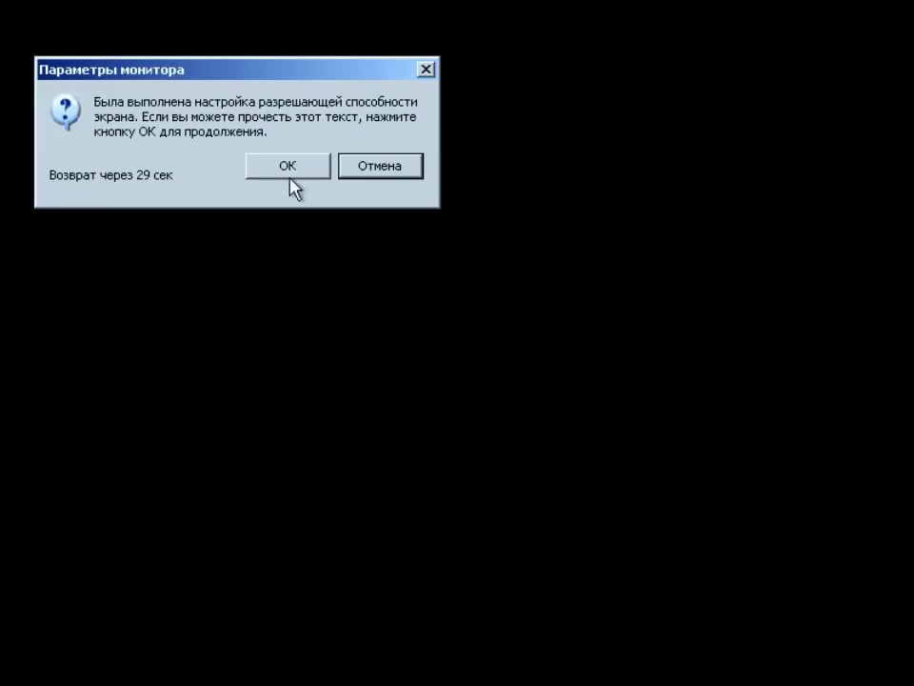
pyautogui.click(288, 171)
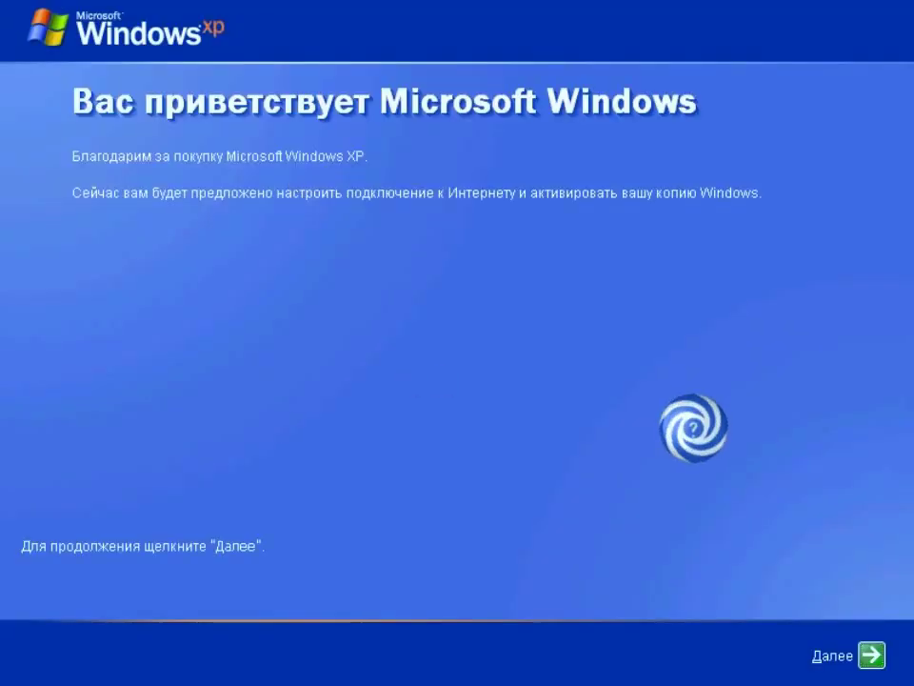
pyautogui.click(869, 655)
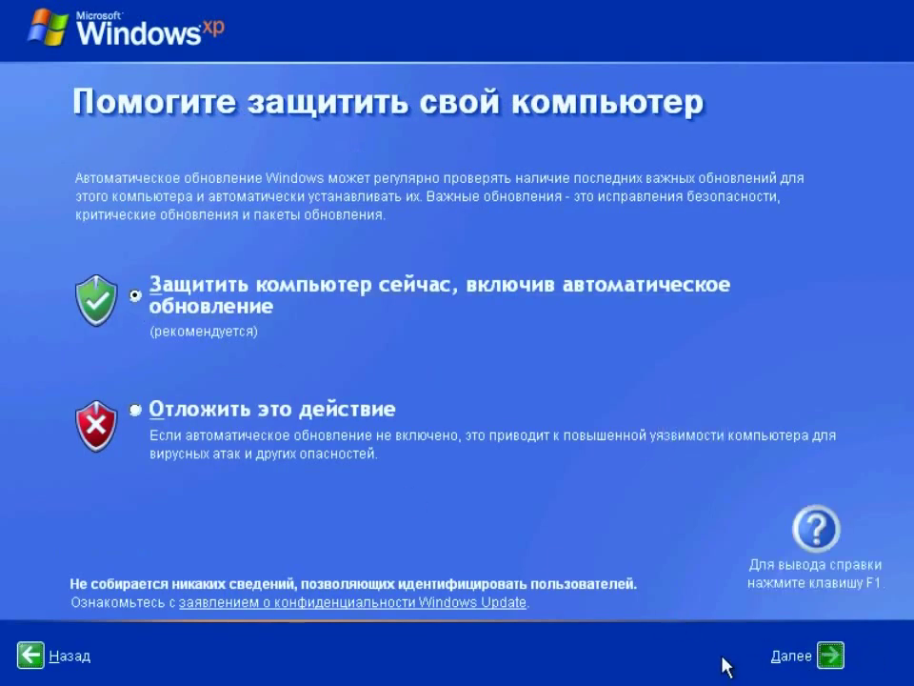
pyautogui.press('Return')
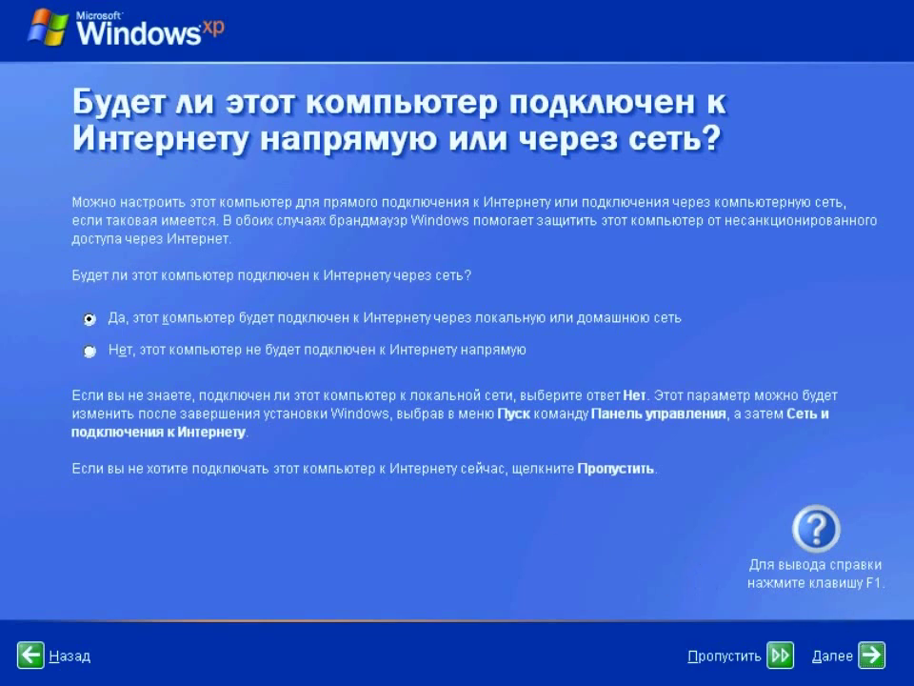
# Skip the internet connection question, agree to register, and enter the first and last name.
pyautogui.click(881, 658)
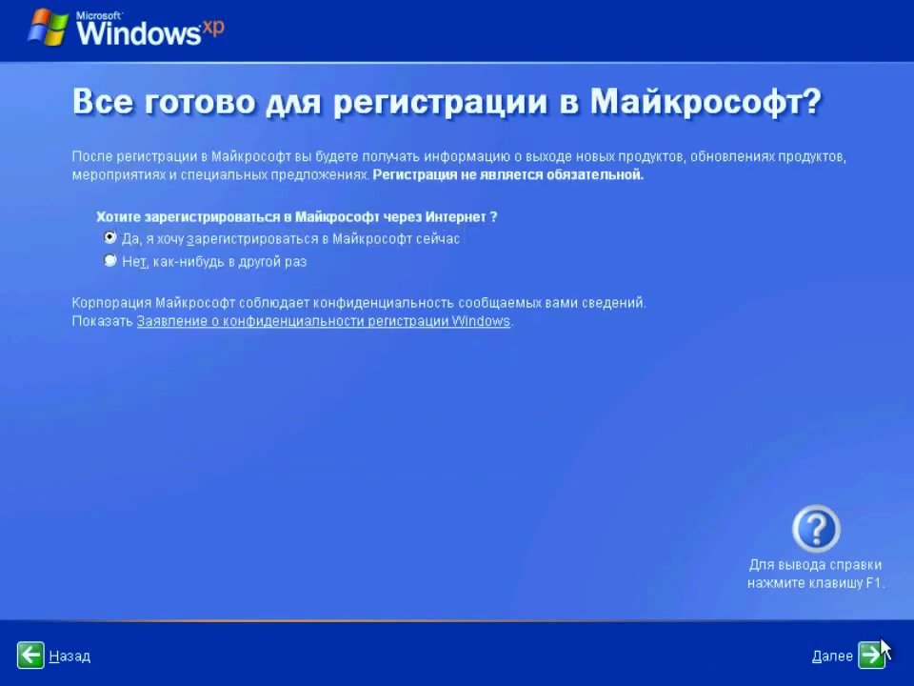
pyautogui.click(872, 656)
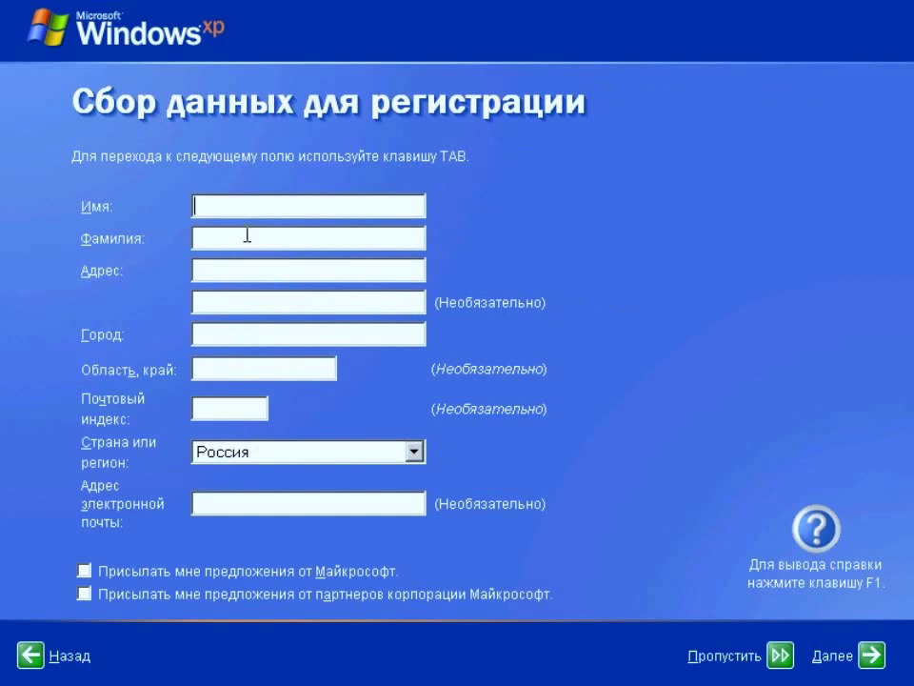
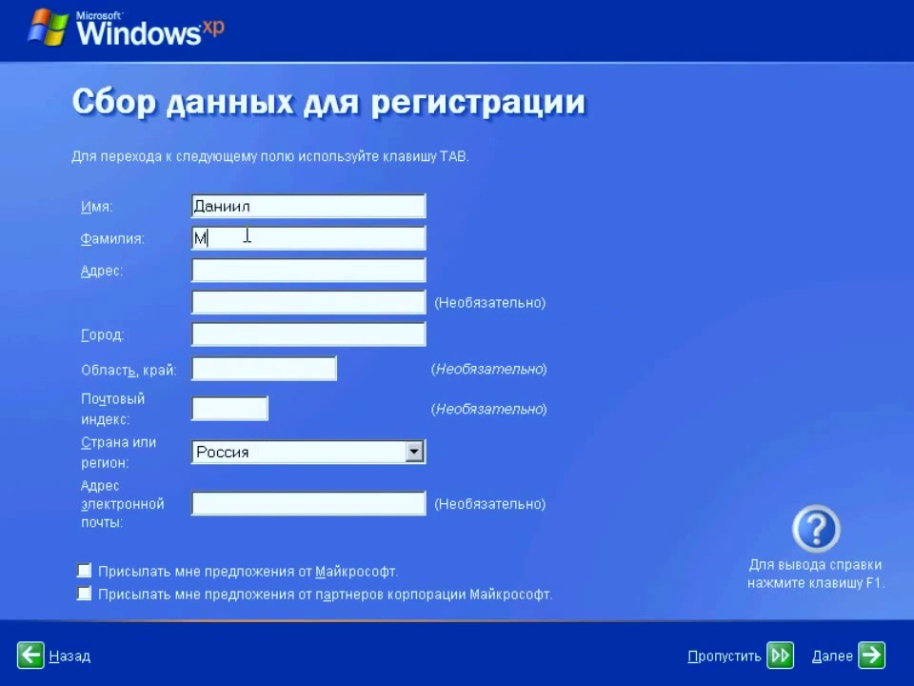
# Fill in the street address and city, then submit the registration form.
pyautogui.click(250, 269)
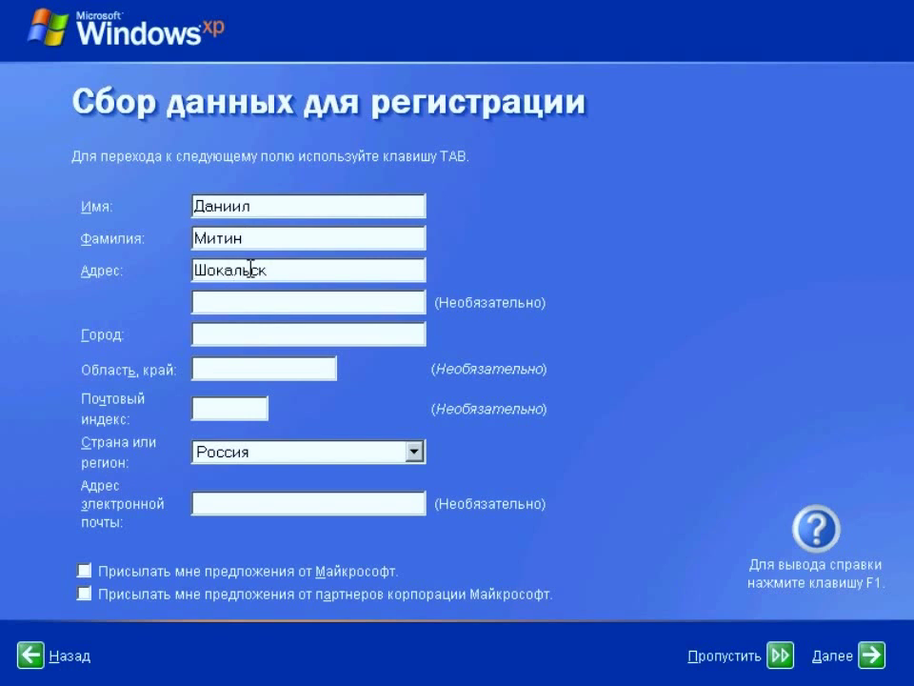
pyautogui.click(350, 302)
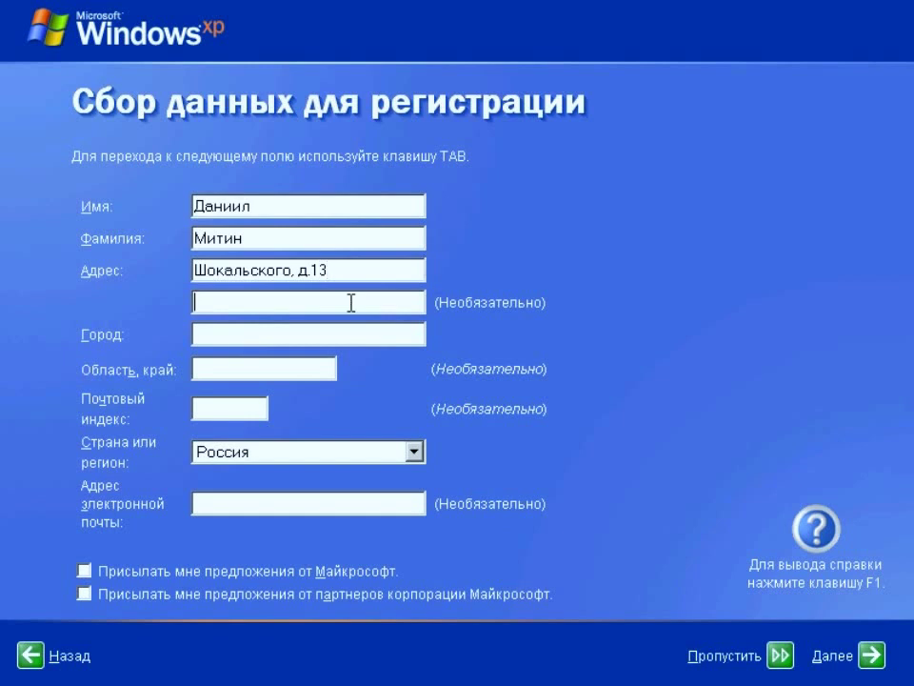
pyautogui.click(350, 331)
pyautogui.write('Москва')
pyautogui.click(873, 661)
# Replace the suggested account name with a custom user name and continue.
pyautogui.press('BackSpace')
pyautogui.press('BackSpace')
pyautogui.press('BackSpace')
pyautogui.press('BackSpace')
pyautogui.press('BackSpace')
pyautogui.press('BackSpace')
pyautogui.press('BackSpace')
pyautogui.press('BackSpace')
pyautogui.press('BackSpace')
pyautogui.press('BackSpace')
pyautogui.press('BackSpace')
pyautogui.press('BackSpace')
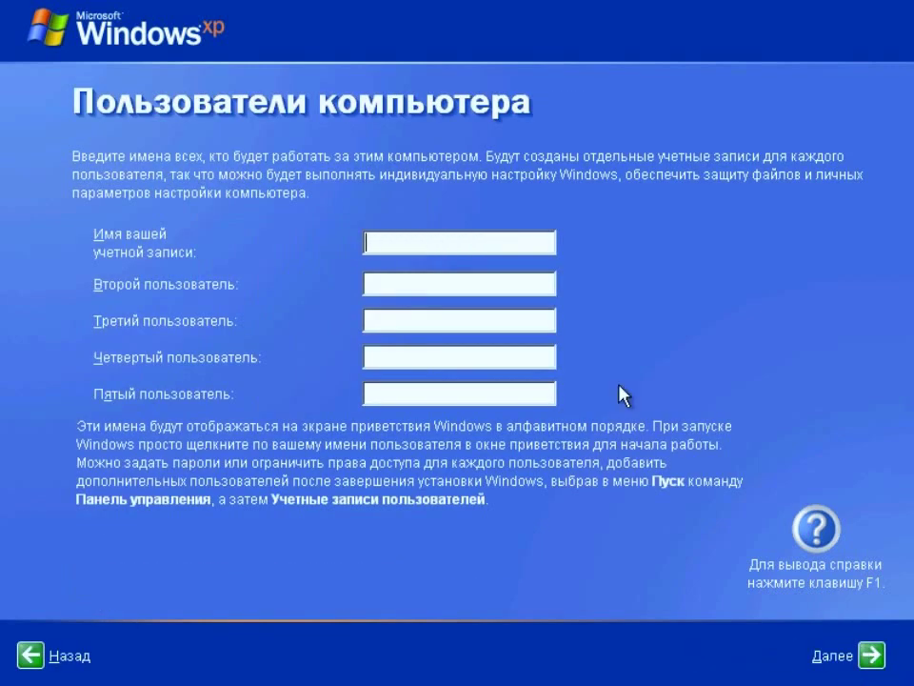
pyautogui.write('De')
pyautogui.press('BackSpace')
pyautogui.press('BackSpace')
pyautogui.write('РhobosDaniiL56')
pyautogui.click(870, 655)
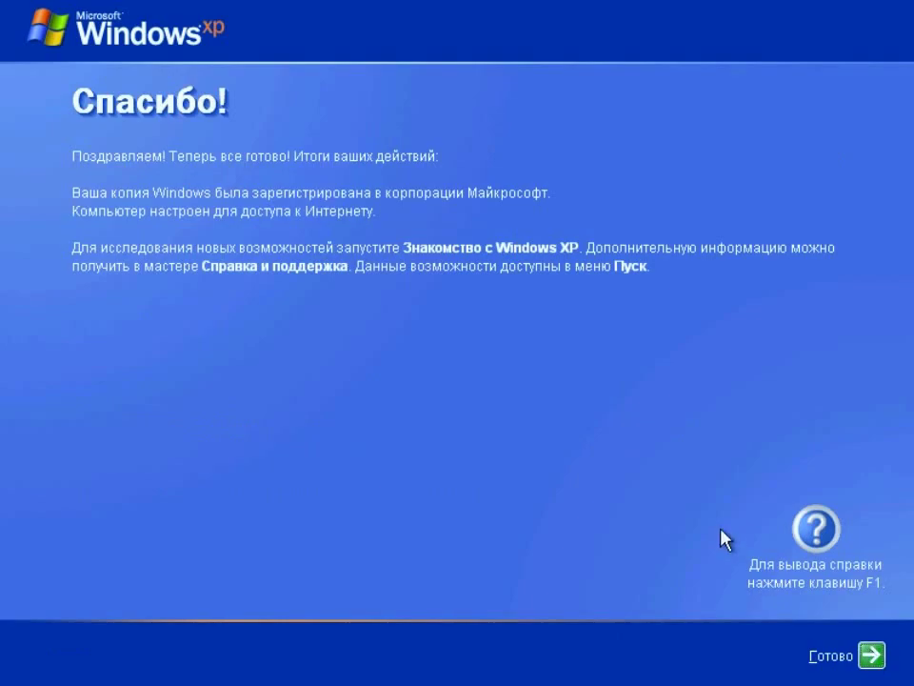
# Finish setup with Готово to reach the new user's desktop.
pyautogui.click(870, 655)
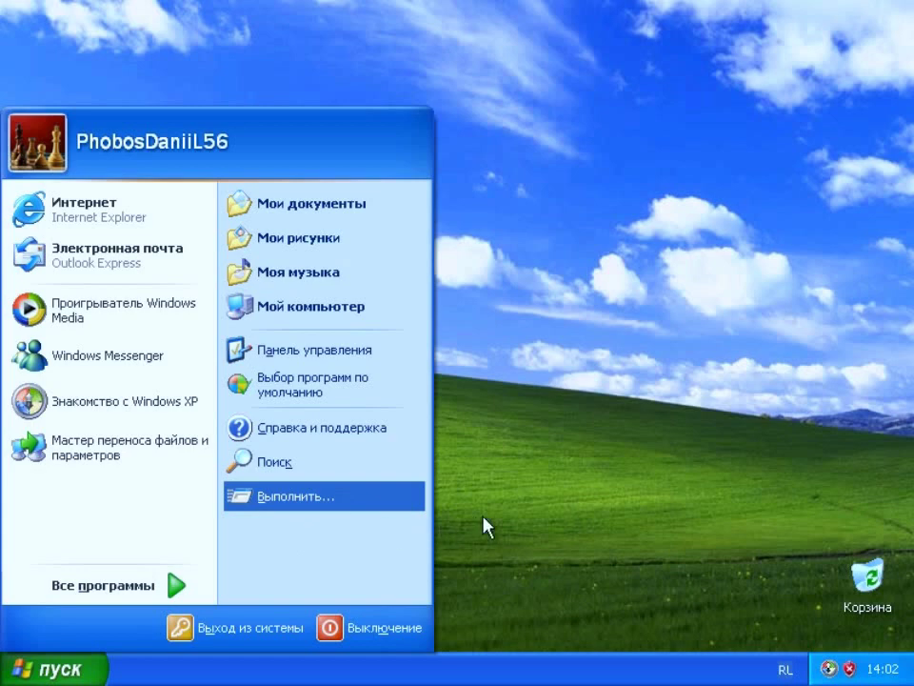
# Run winver from the Run dialog, switching the keyboard to English.
pyautogui.click(314, 517)
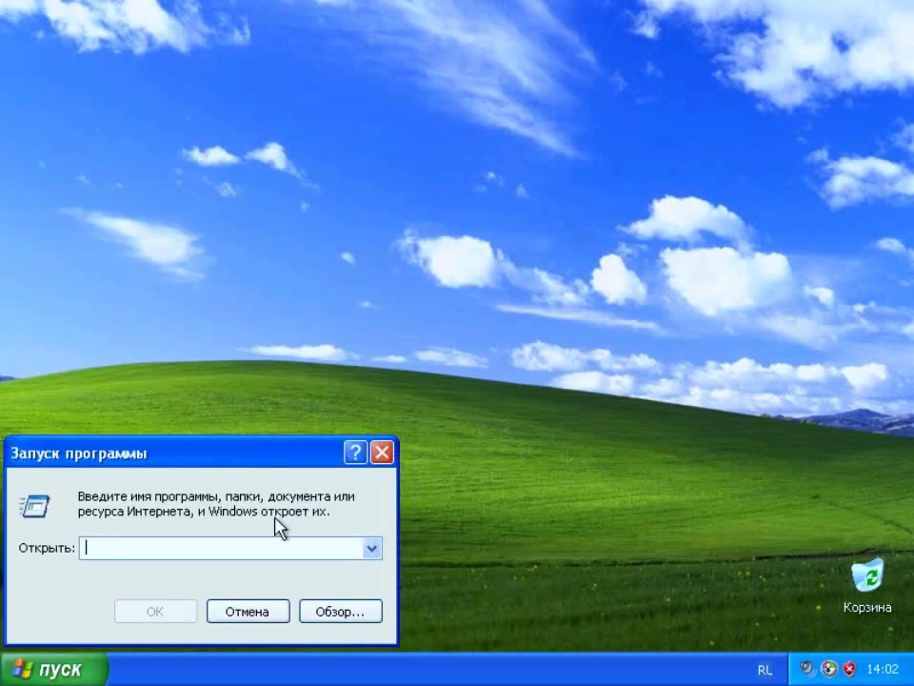
pyautogui.write('ц')
pyautogui.press('BackSpace')
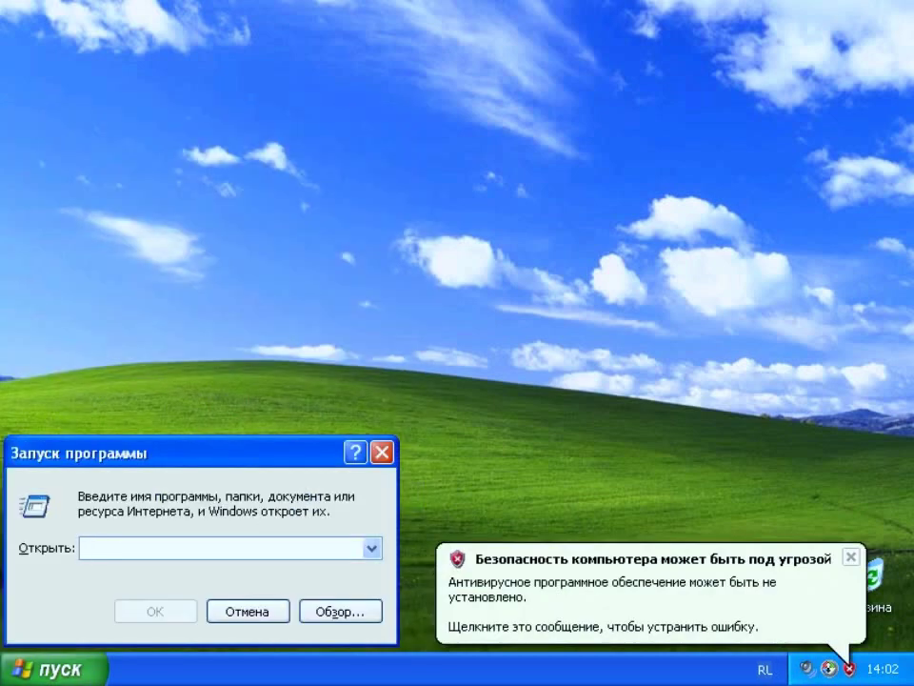
pyautogui.hotkey('alt', 'shift')
pyautogui.write('windows')
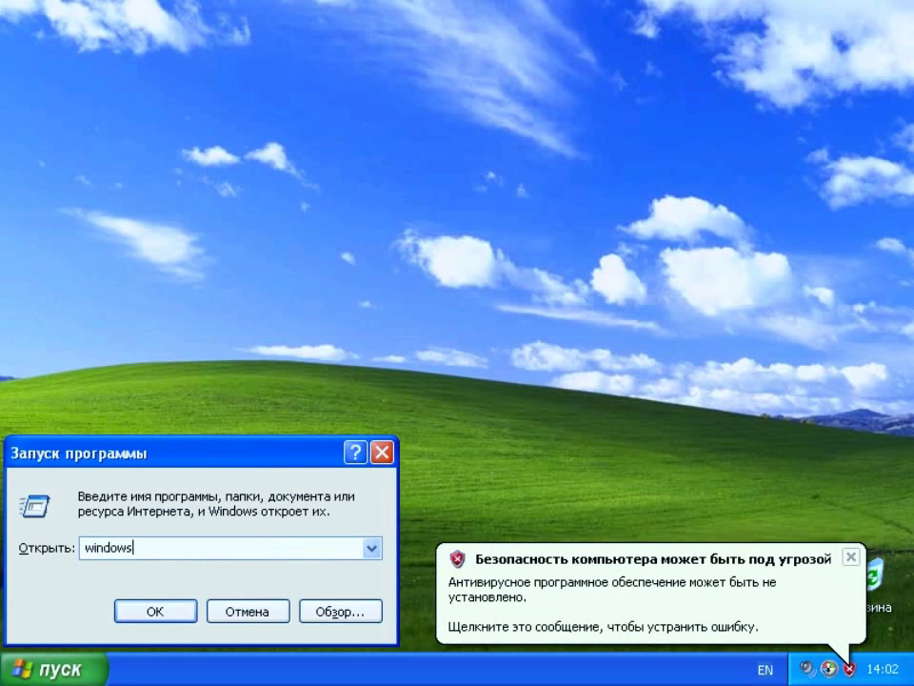
pyautogui.press('BackSpace')
pyautogui.press('BackSpace')
pyautogui.press('BackSpace')
pyautogui.press('BackSpace')
pyautogui.write('ver')
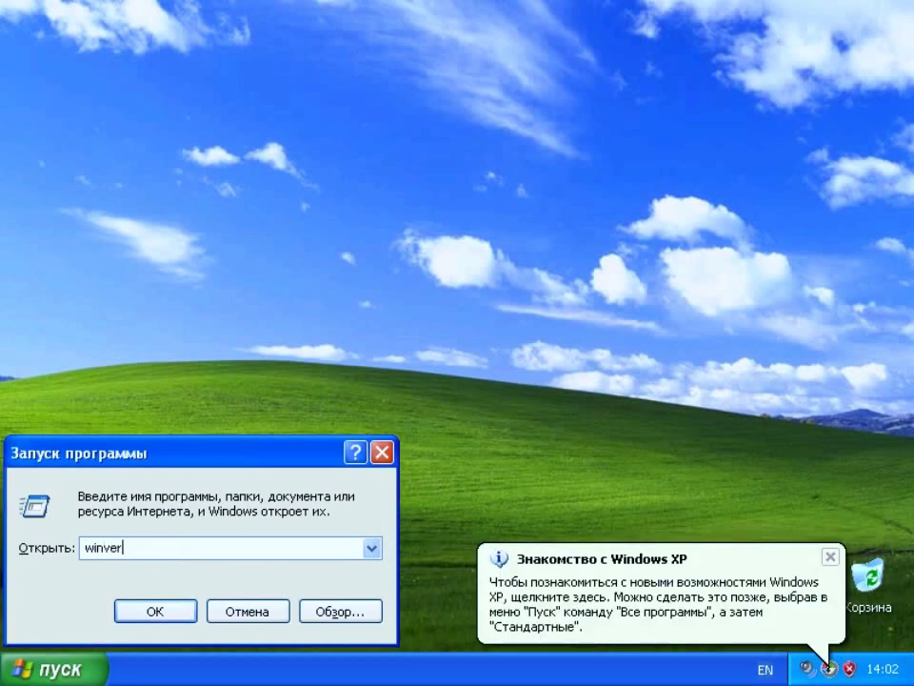
pyautogui.click(831, 556)
# Close the Windows XP tour and About Windows dialog, then open the Start menu.
pyautogui.click(154, 612)
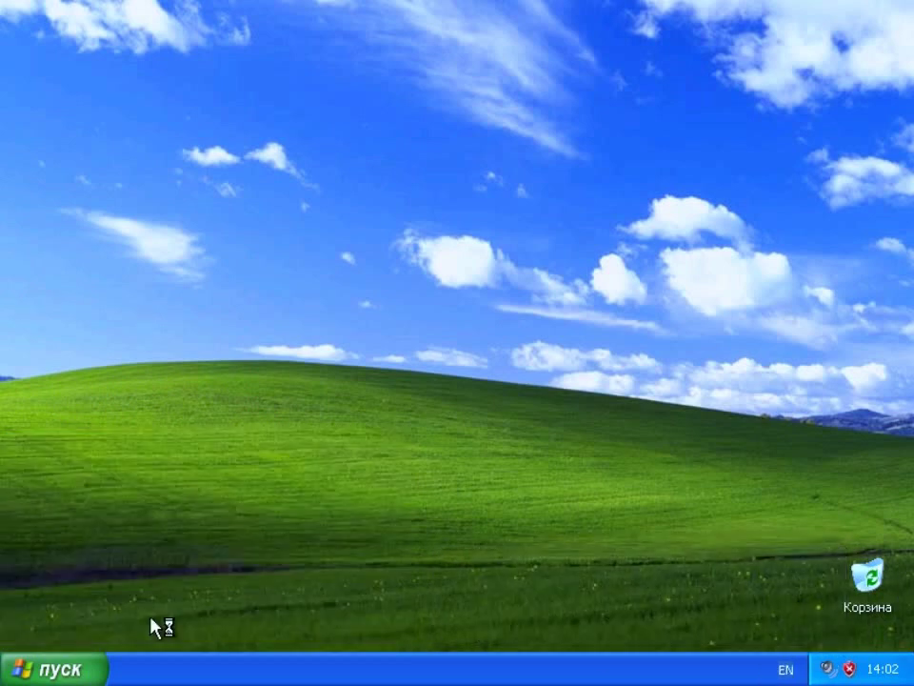
pyautogui.scroll(-3, 835, 250)
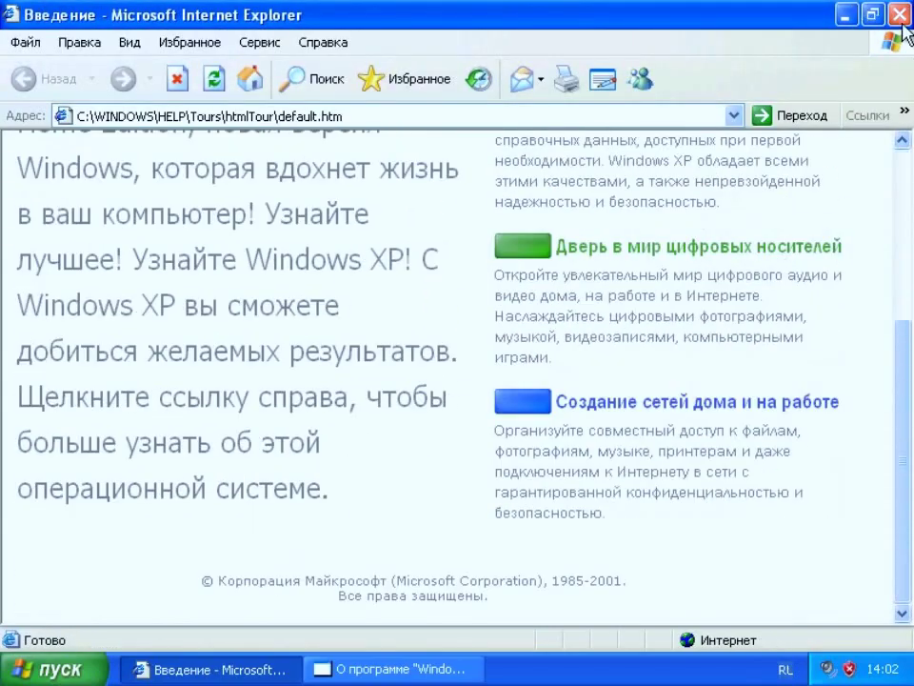
pyautogui.click(899, 14)
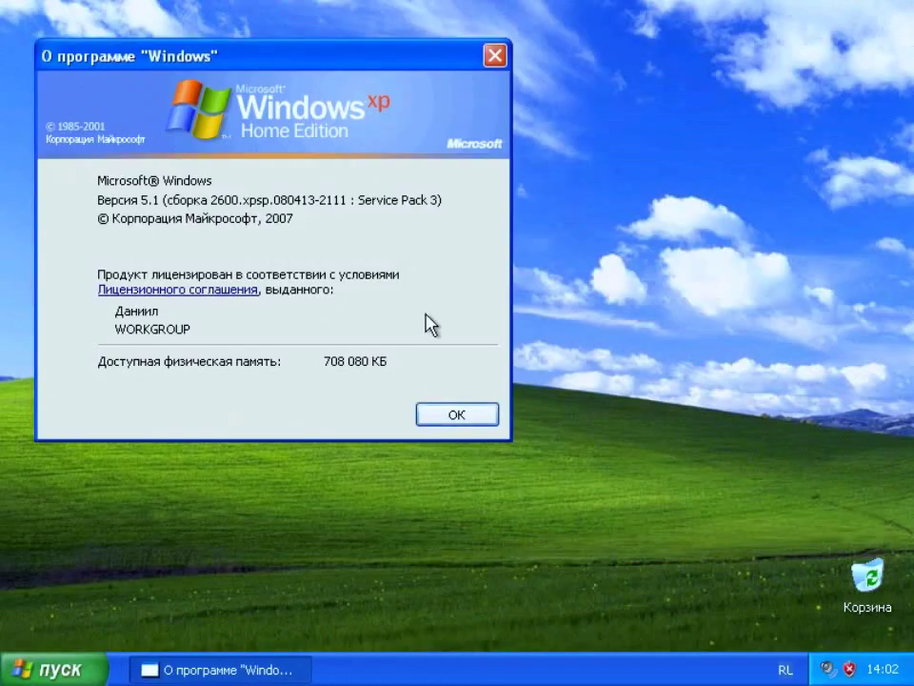
pyautogui.click(444, 416)
pyautogui.click(38, 668)
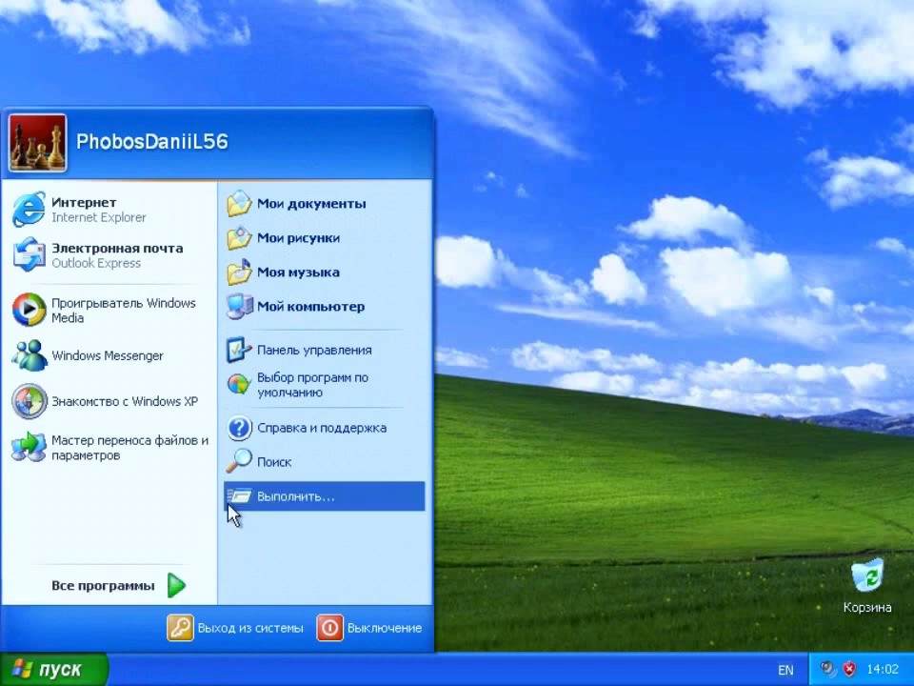
# Run dxdiag and answer the driver signature (WHQL) checking prompt.
pyautogui.click(231, 496)
pyautogui.write('dxdia')
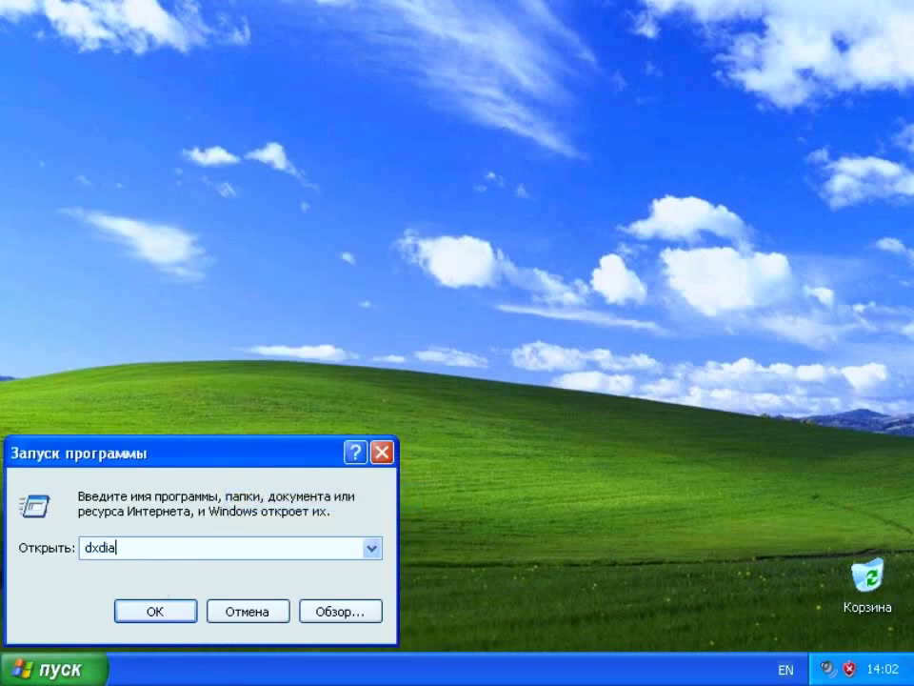
pyautogui.write('g')
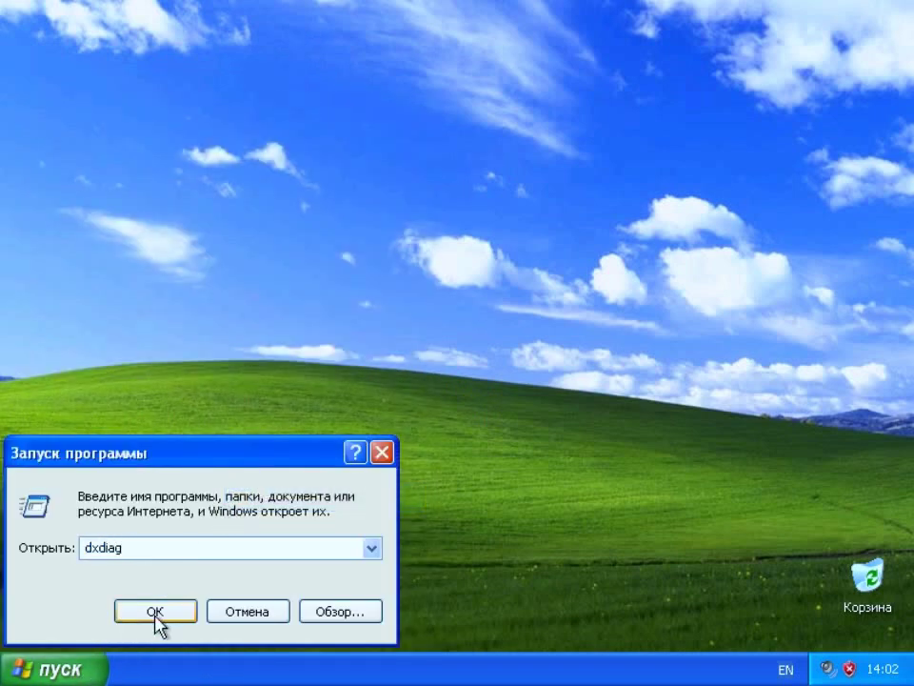
pyautogui.click(155, 613)
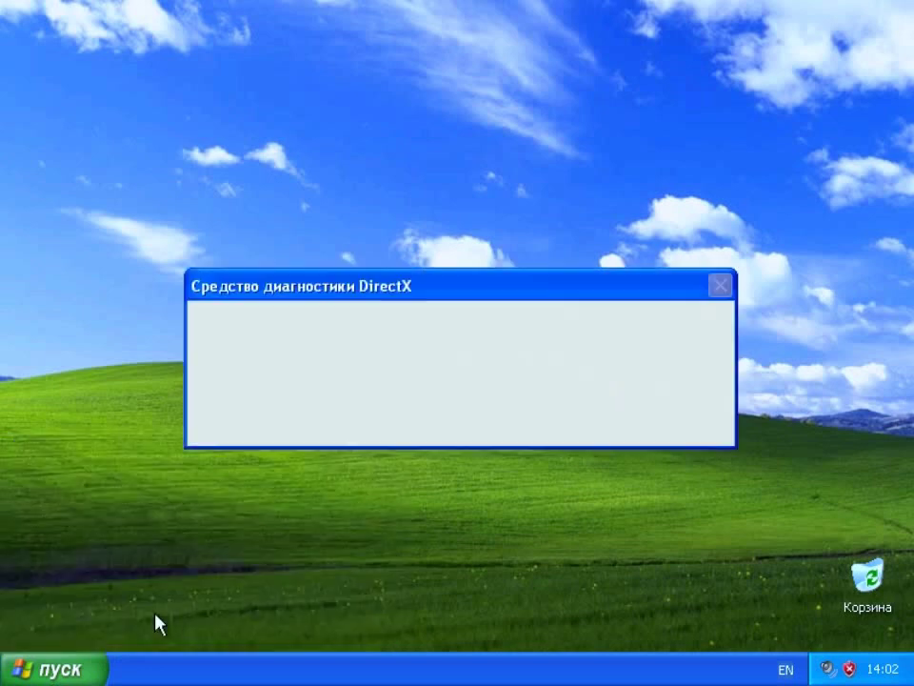
pyautogui.click(419, 423)
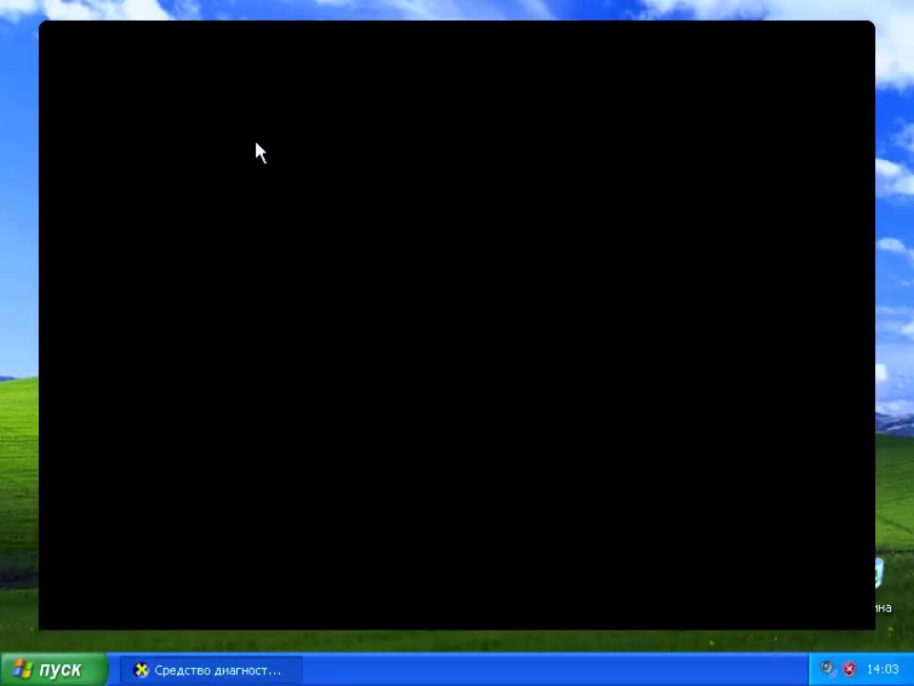
# Review the S3 Trio32/64 display details at 800 x 600, then close the DirectX Diagnostic Tool.
pyautogui.click(194, 662)
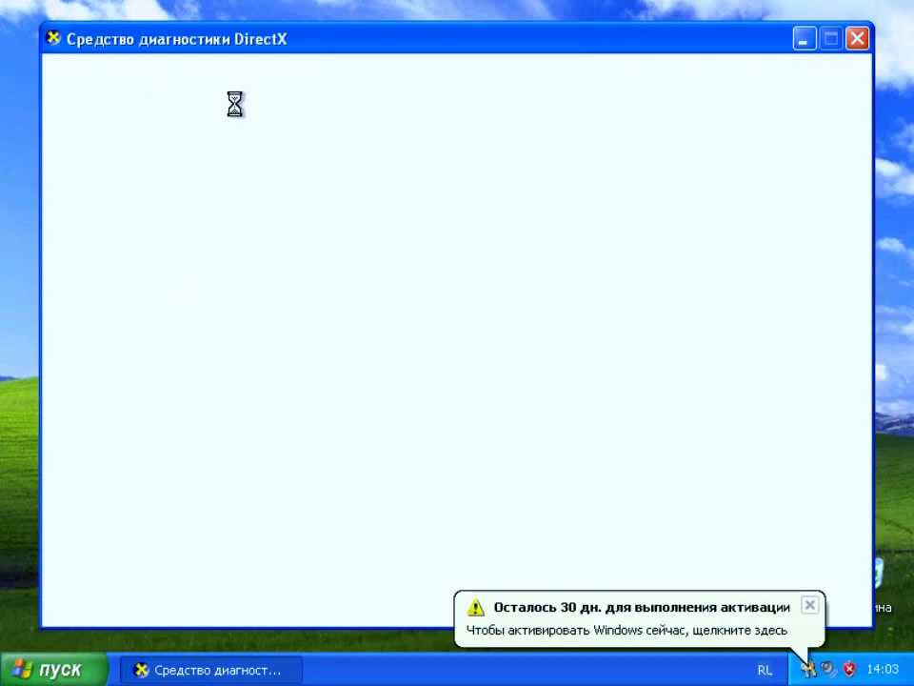
pyautogui.click(809, 605)
pyautogui.click(282, 79)
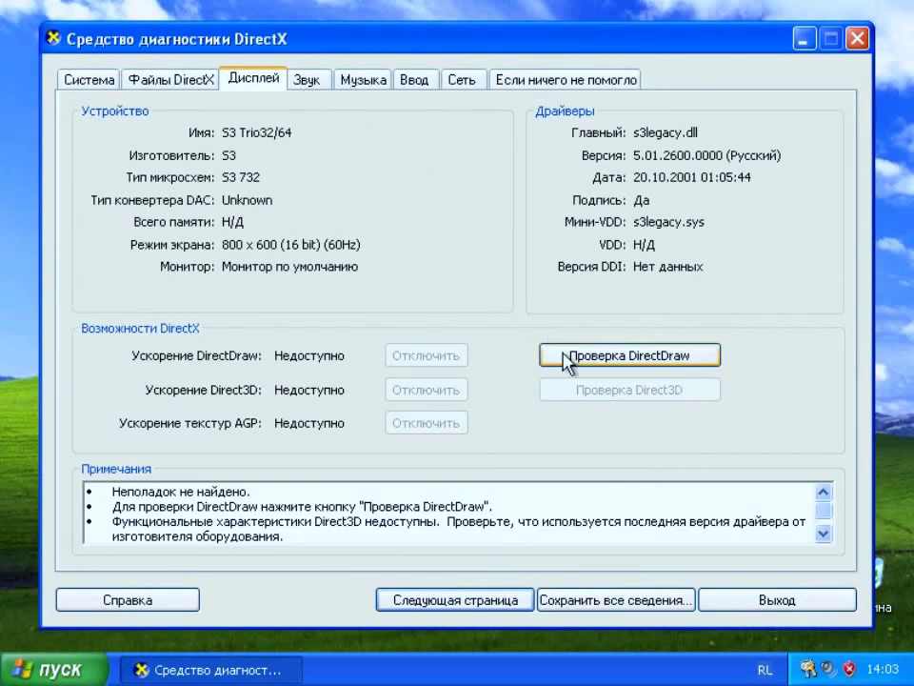
pyautogui.click(719, 602)
# Show the My Computer and My Documents icons on the desktop from the Start menu.
pyautogui.click(42, 670)
pyautogui.rightClick(303, 313)
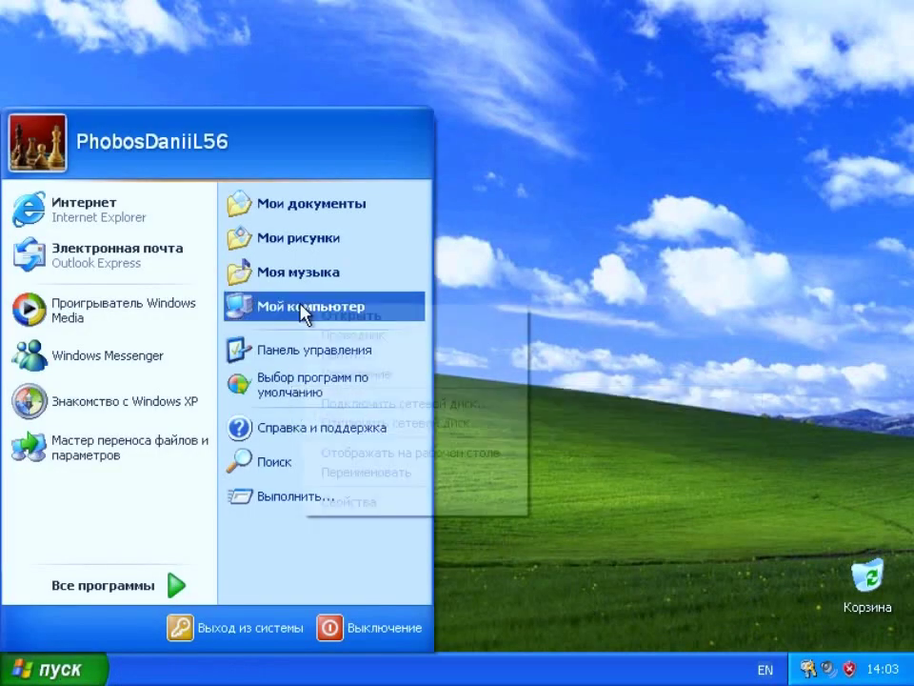
pyautogui.click(370, 455)
pyautogui.rightClick(366, 200)
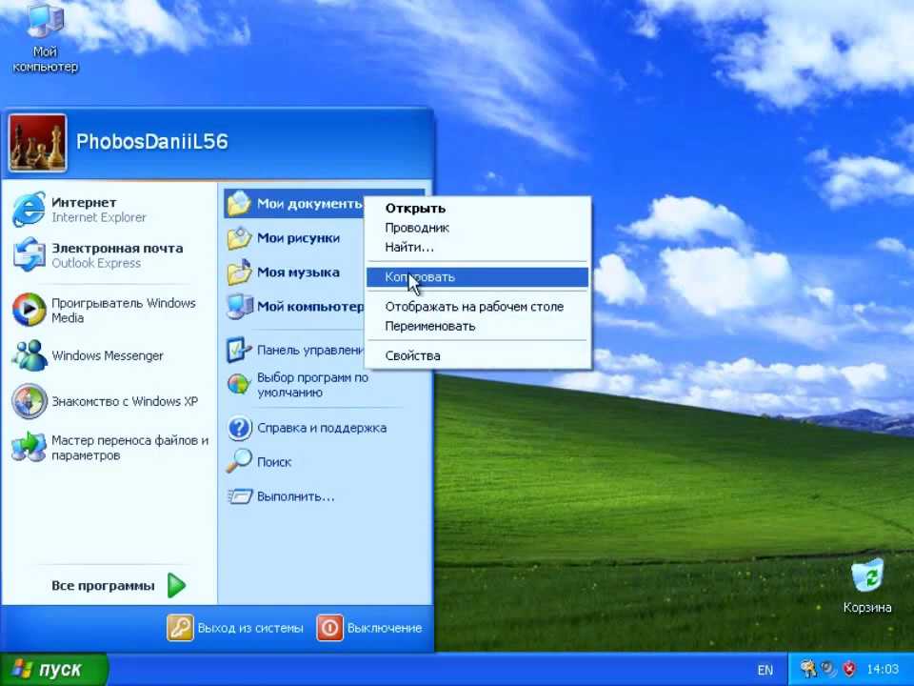
pyautogui.click(423, 306)
pyautogui.click(5, 20)
# Check the properties of the MS-DOS_6 (C:) drive in My Computer.
pyautogui.doubleClick(45, 34)
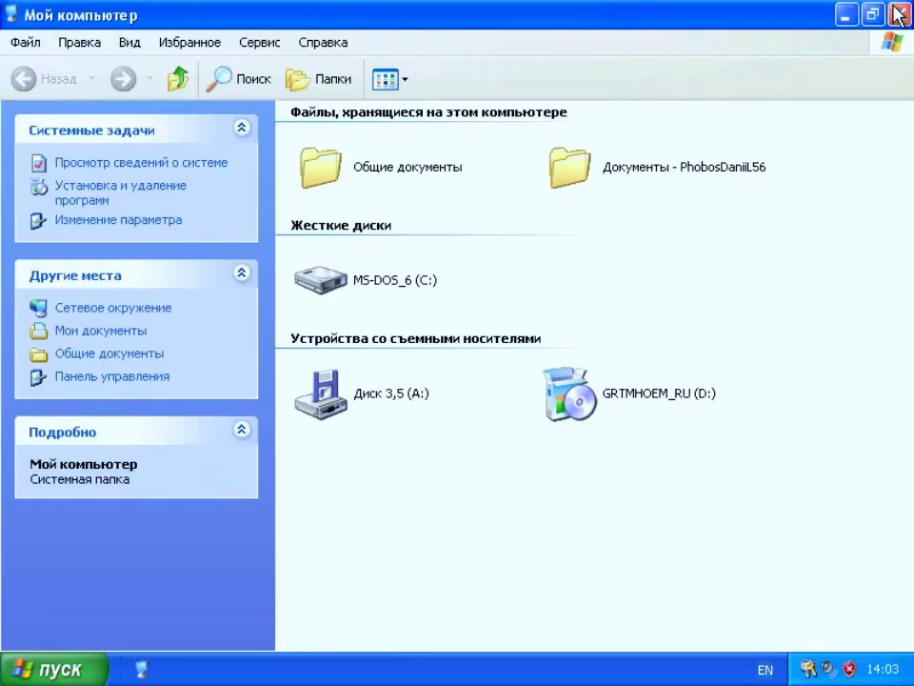
pyautogui.click(358, 271)
pyautogui.rightClick(373, 279)
pyautogui.click(492, 491)
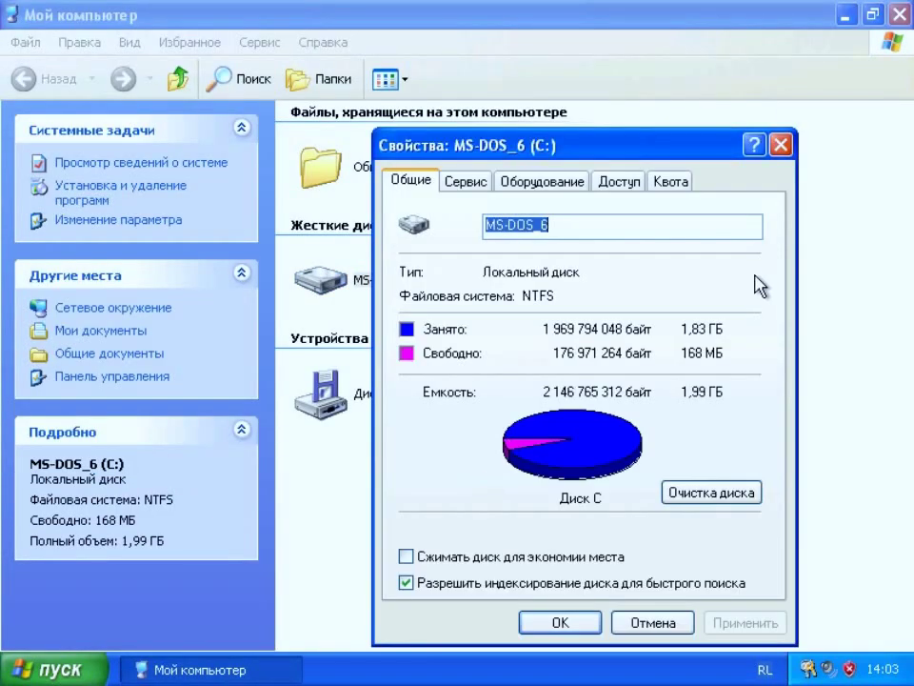
pyautogui.click(779, 145)
pyautogui.click(899, 15)
# View the System Properties for My Computer.
pyautogui.rightClick(42, 33)
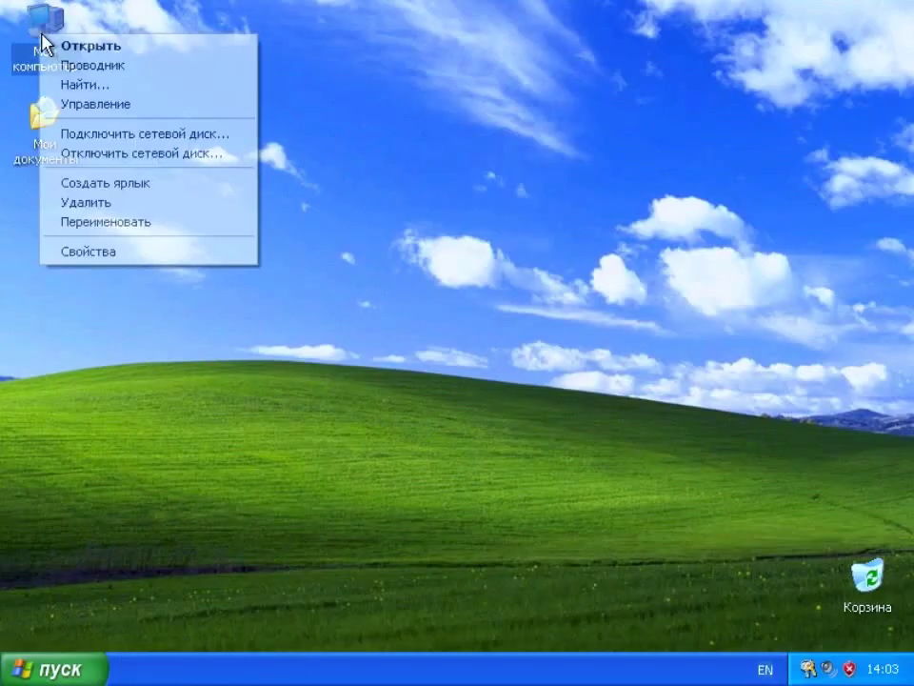
pyautogui.click(121, 254)
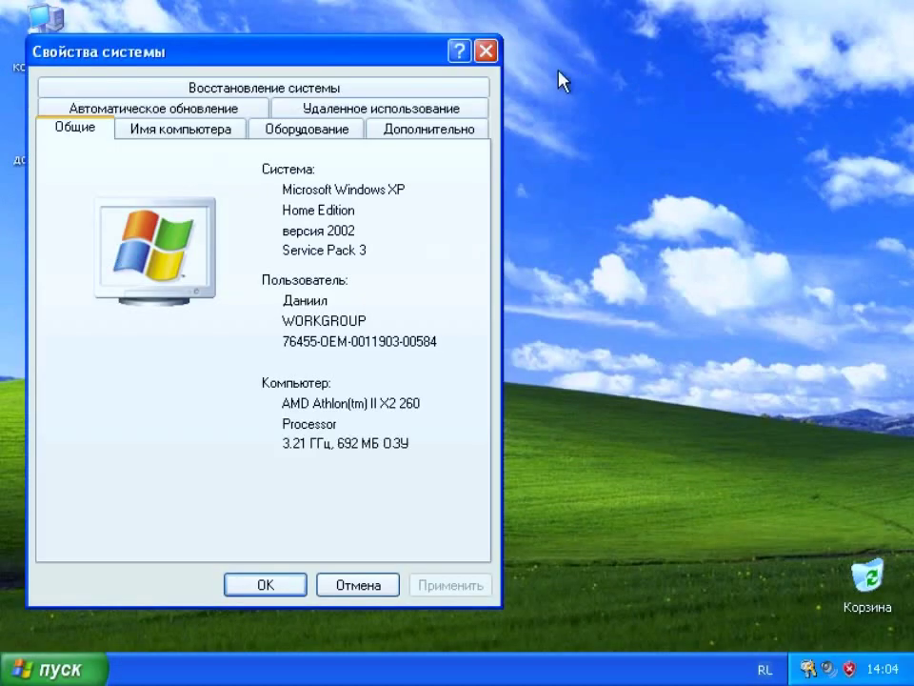
pyautogui.click(486, 49)
# Turn off the computer from the Start menu.
pyautogui.click(35, 677)
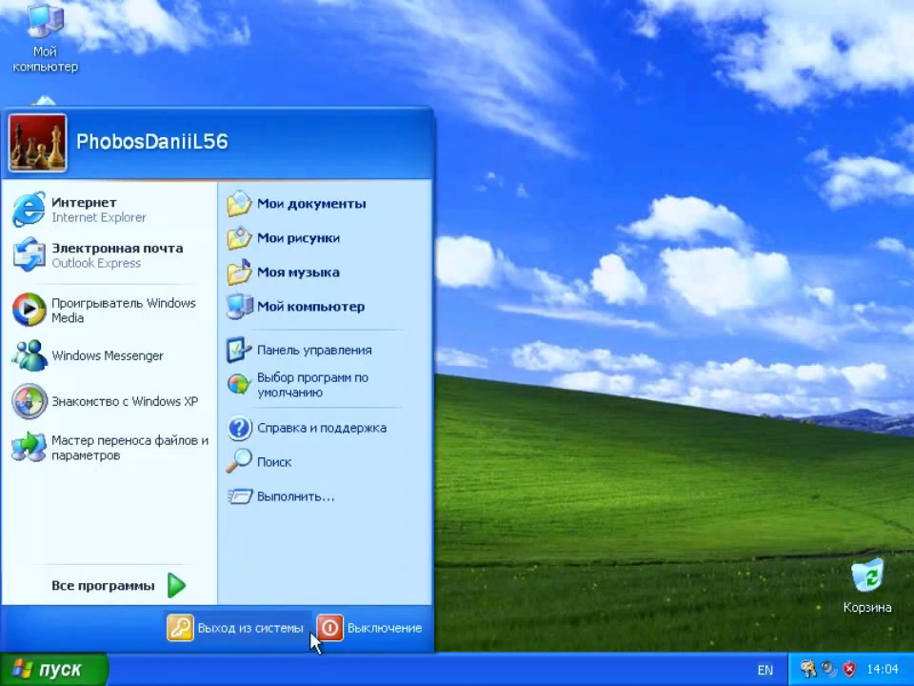
pyautogui.click(329, 627)
pyautogui.click(459, 276)
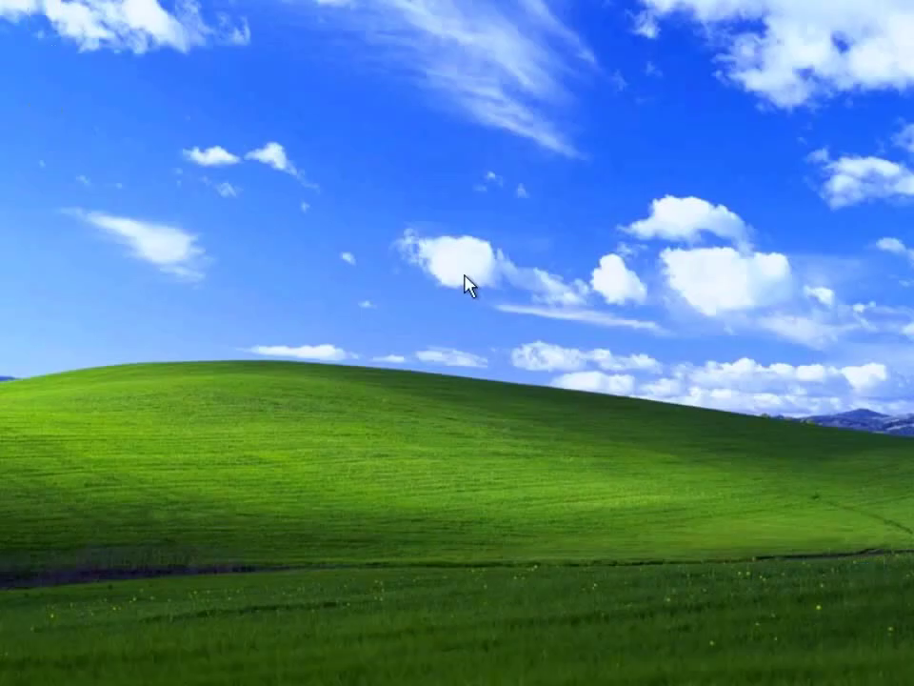